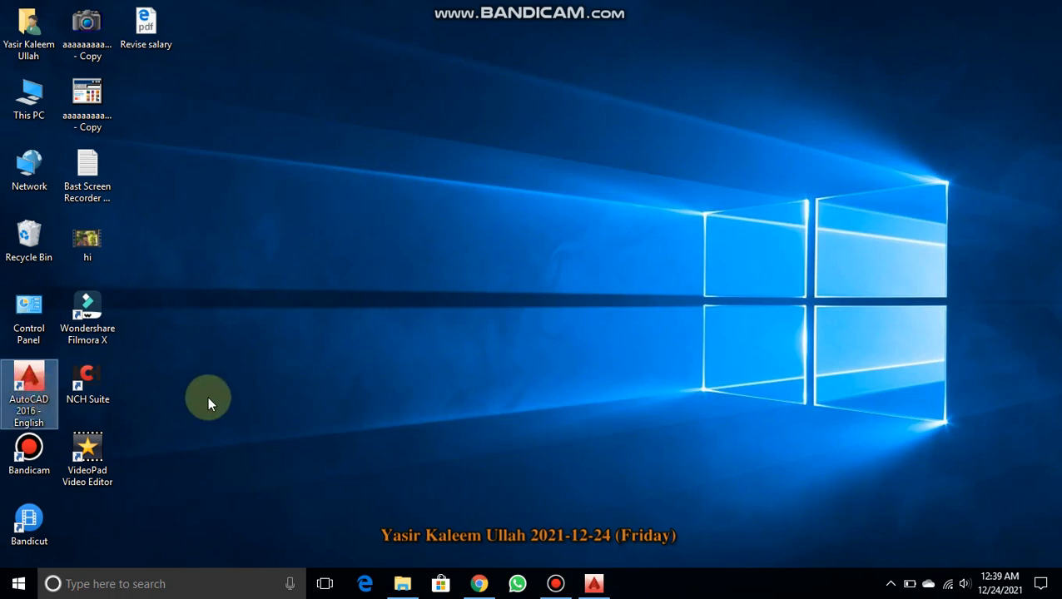
Switch to AutoCAD 2016 and start a new drawing in its Model space.
{"action": "left_click", "coordinate": [593, 583]}
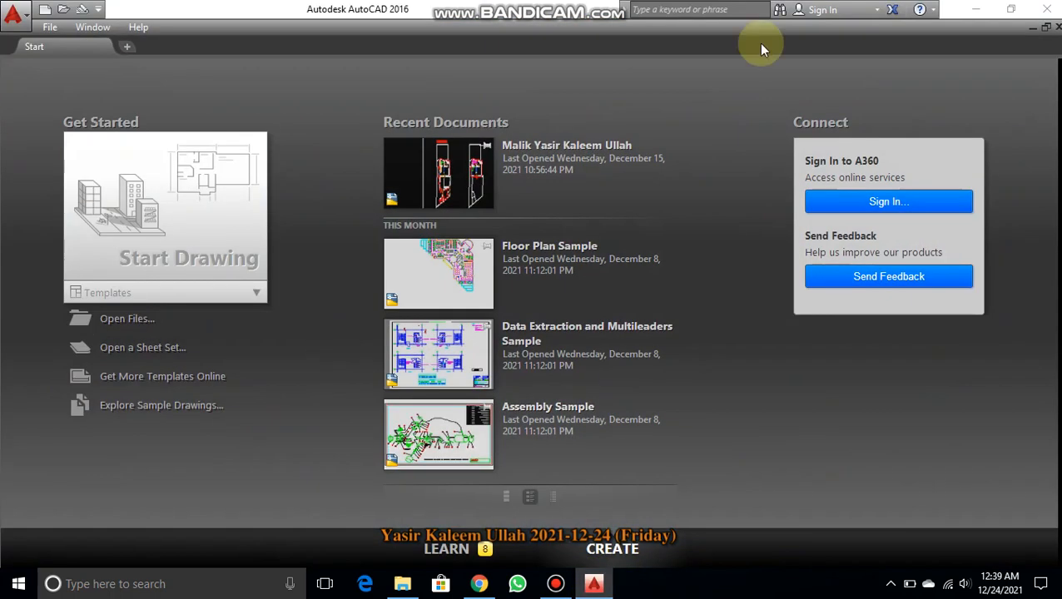
{"action": "left_click", "coordinate": [167, 213]}
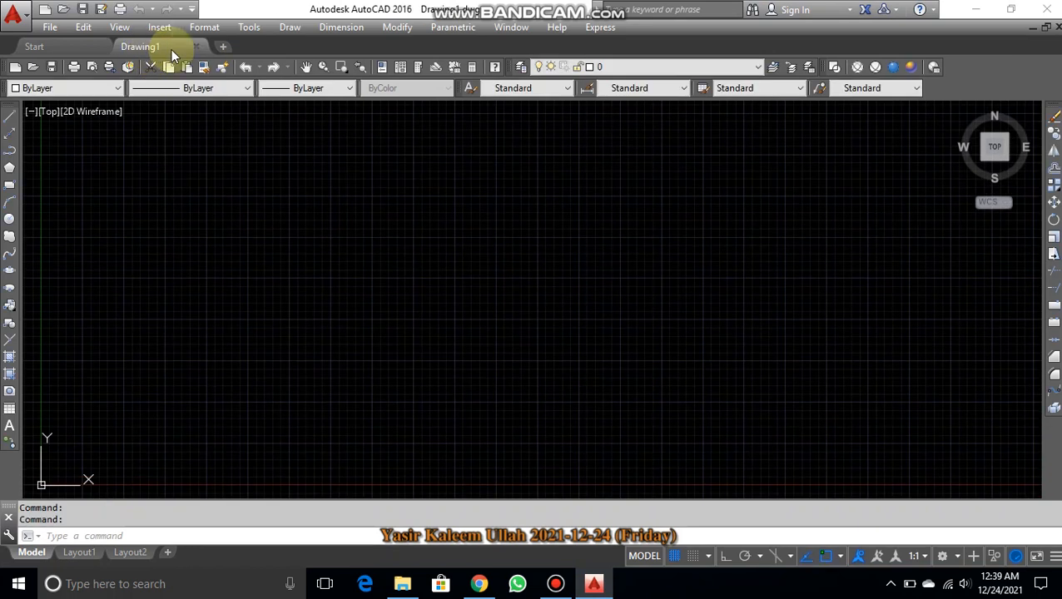
{"action": "mouse_move", "coordinate": [171, 49]}
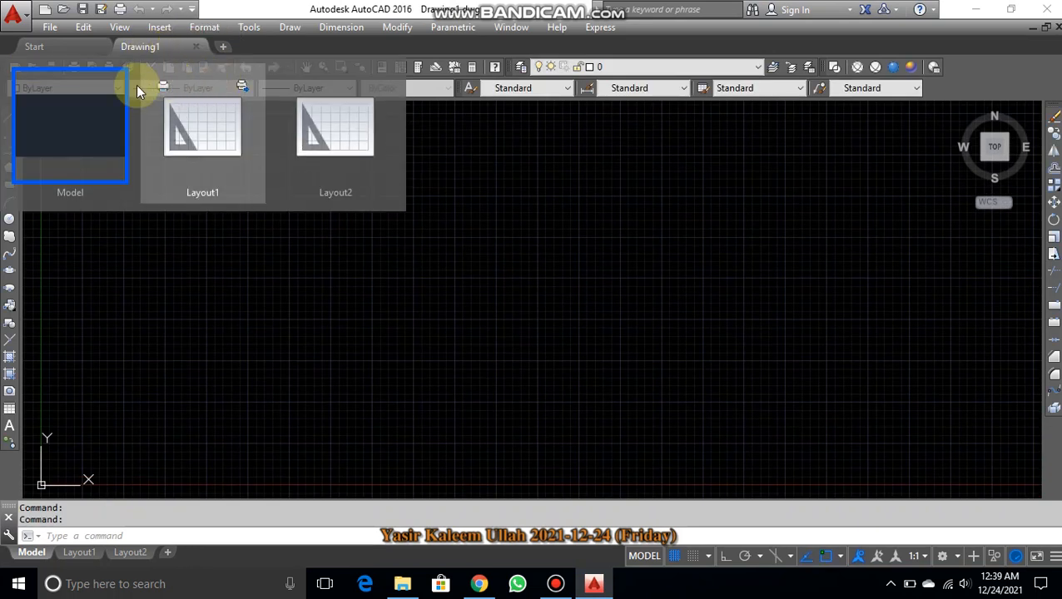
{"action": "left_click", "coordinate": [77, 117]}
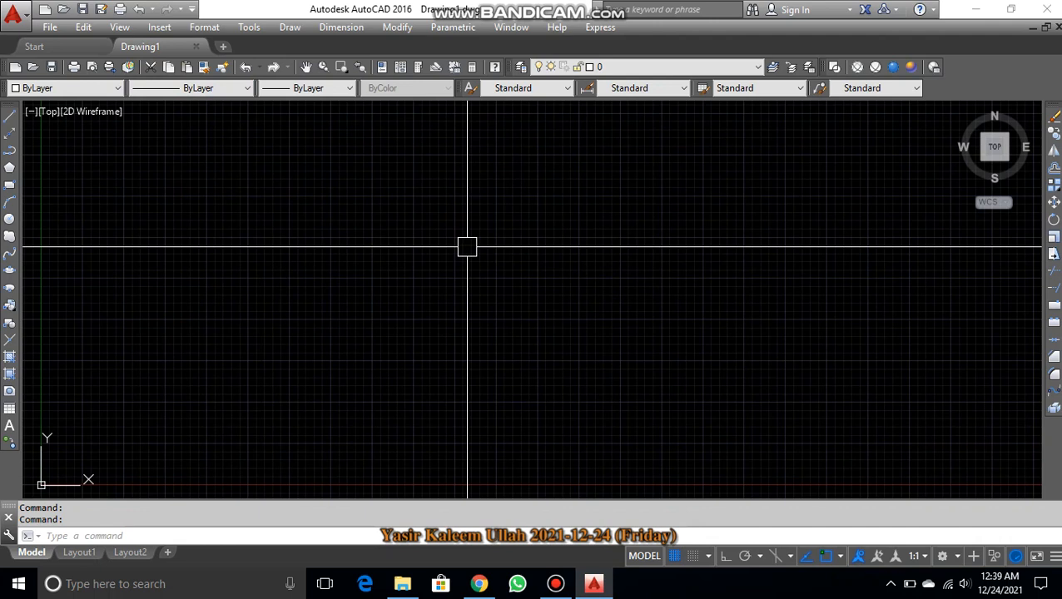
Toggle the background grid display on and off, leaving the grid switched off.
{"action": "key", "text": "F7"}
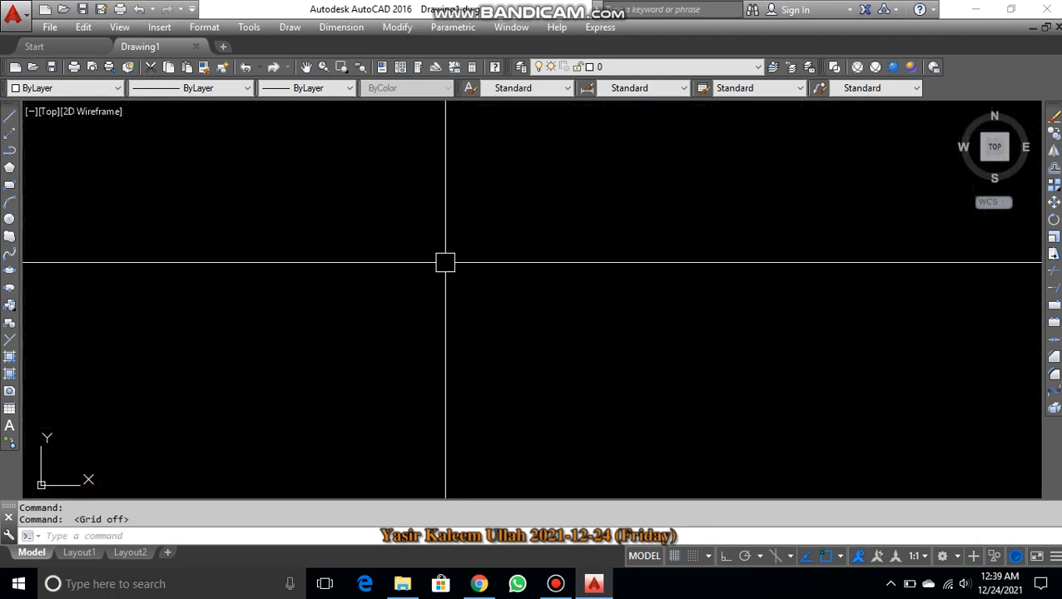
{"action": "left_click", "coordinate": [674, 558]}
{"action": "left_click", "coordinate": [674, 558]}
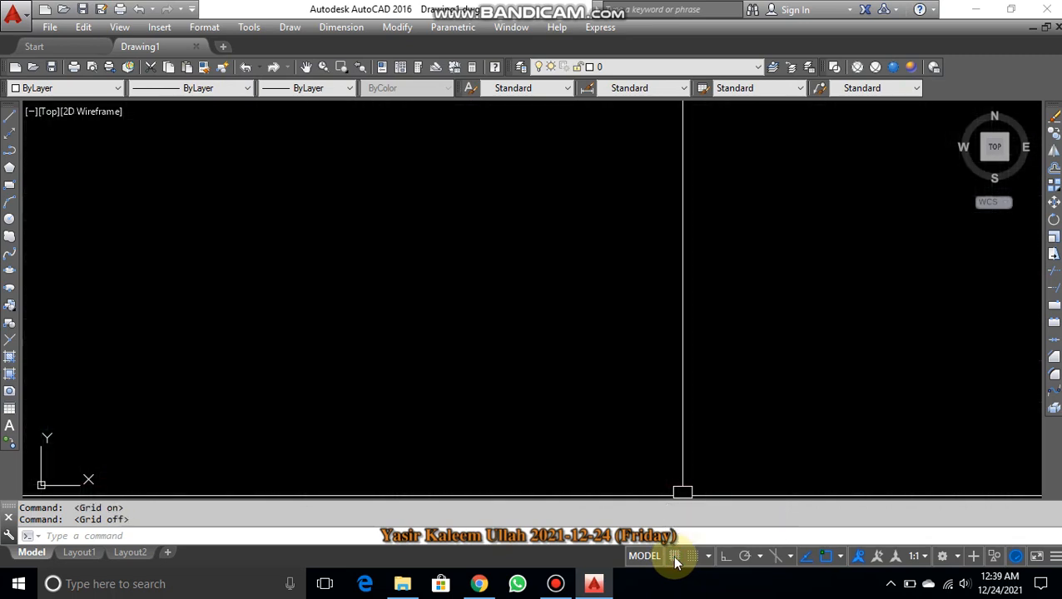
{"action": "left_click", "coordinate": [674, 558]}
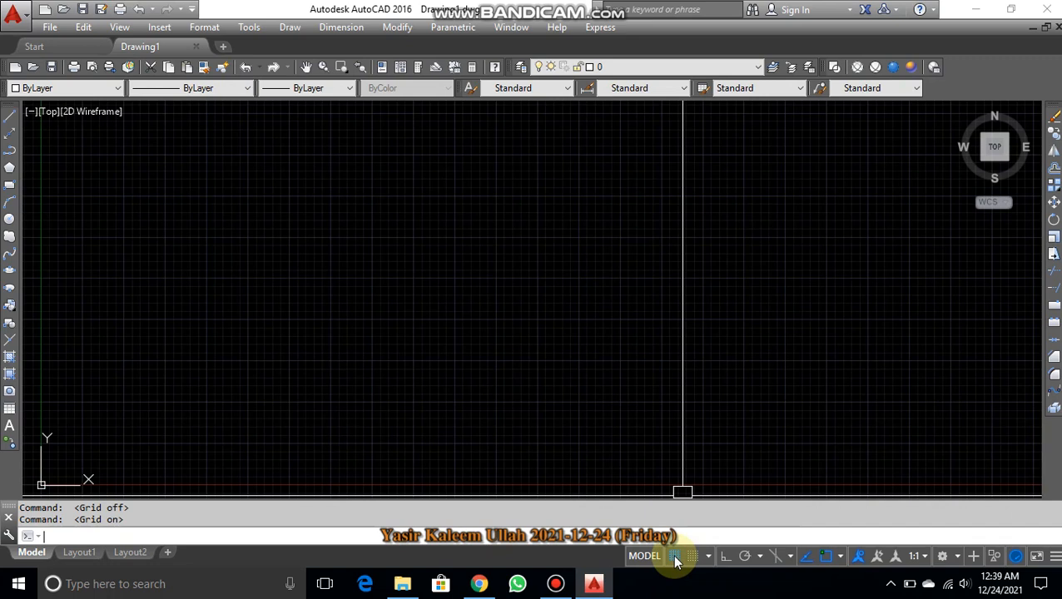
{"action": "left_click", "coordinate": [674, 558]}
{"action": "key", "text": "Escape"}
{"action": "key", "text": "Escape"}
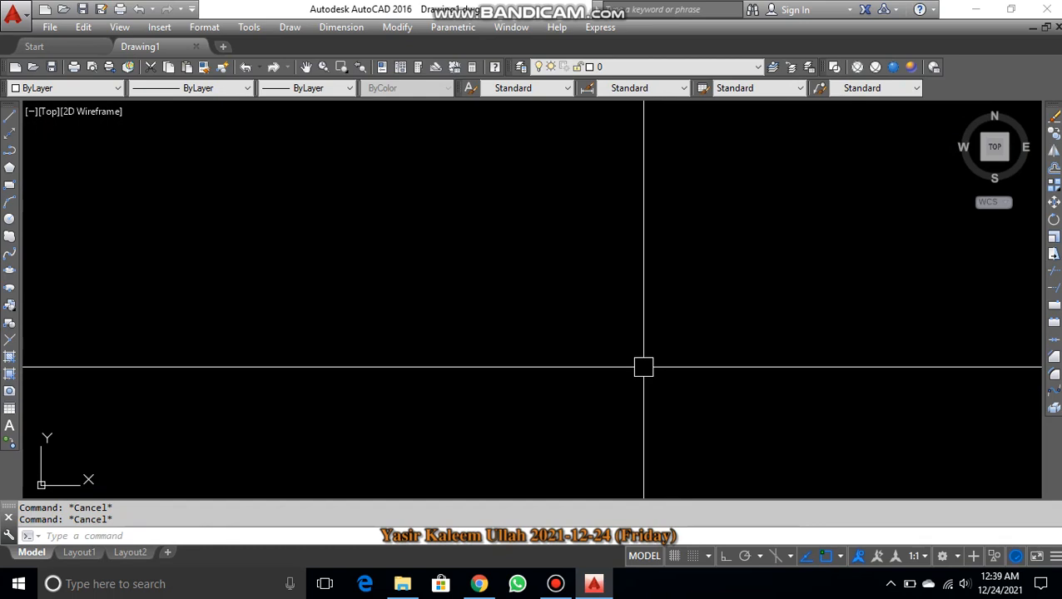
Configure the drawing units to Decimal length with 0.000 precision and Millimeters as the insertion scale.
{"action": "type", "text": "un"}
{"action": "key", "text": "Return"}
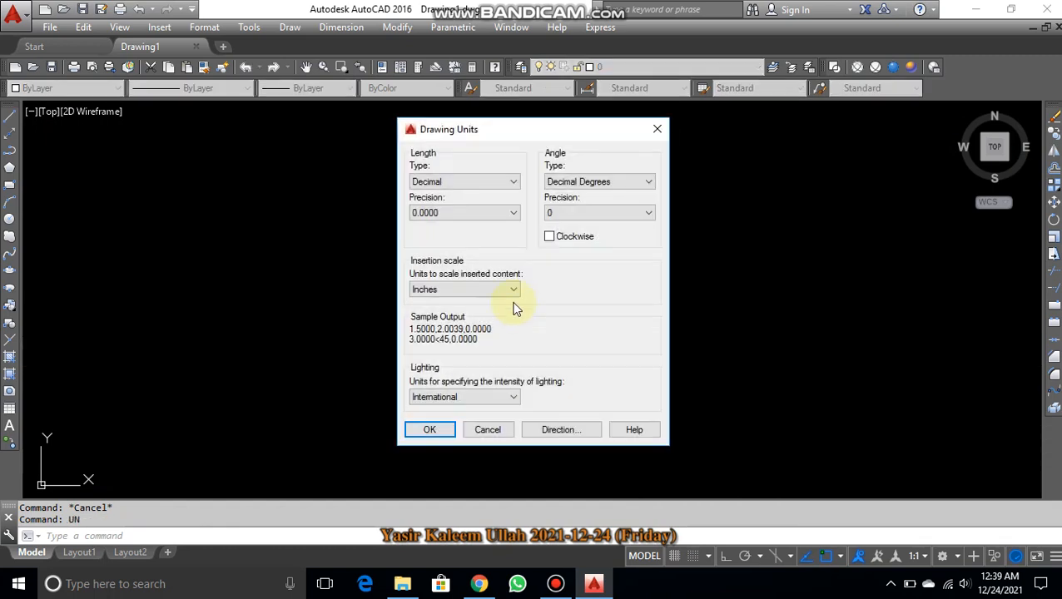
{"action": "left_click", "coordinate": [498, 181]}
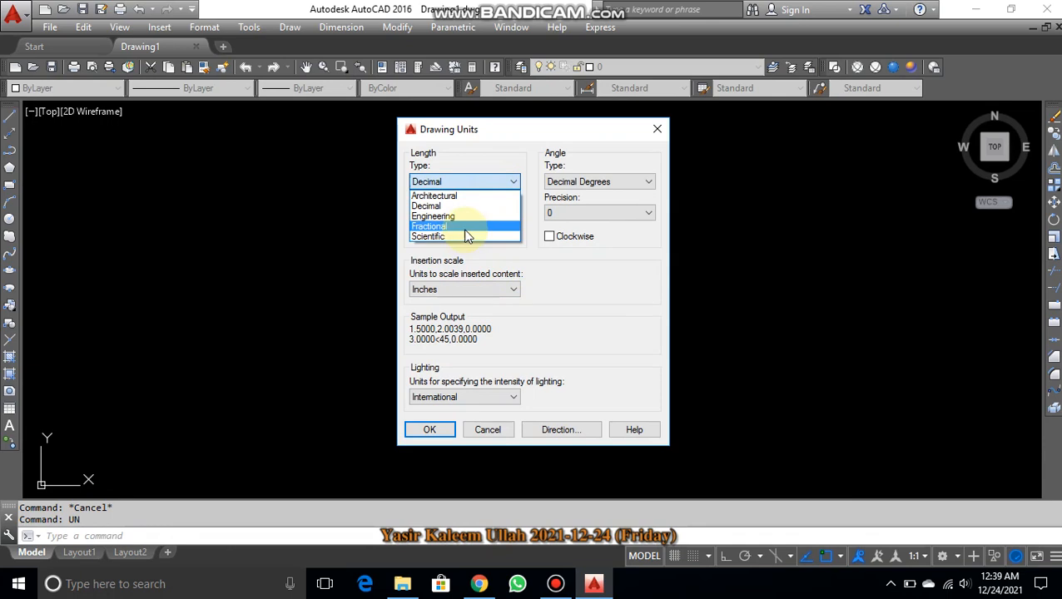
{"action": "left_click", "coordinate": [465, 206]}
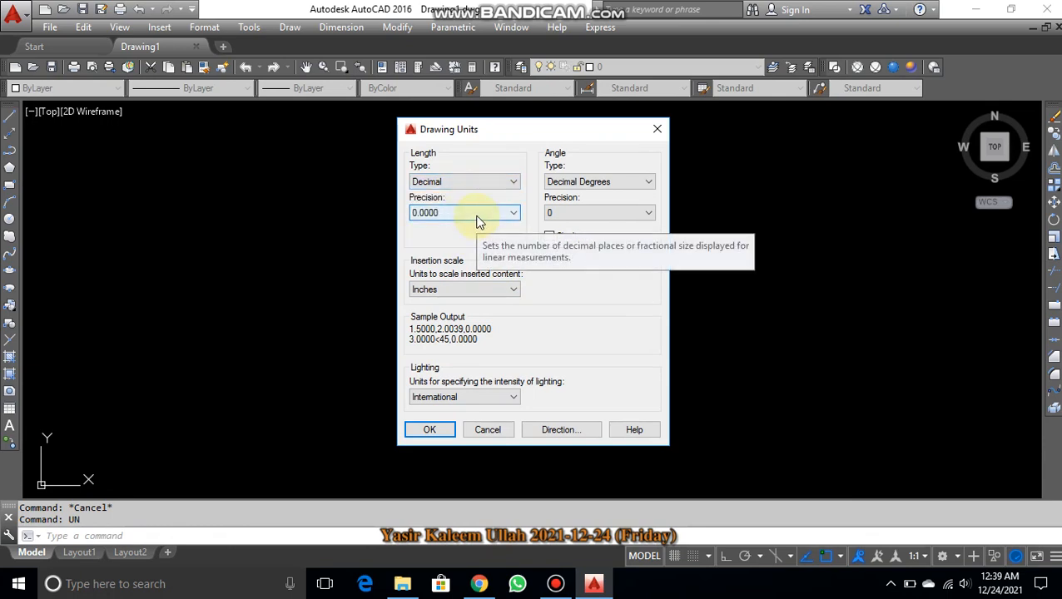
{"action": "left_click", "coordinate": [477, 217]}
{"action": "left_click", "coordinate": [467, 258]}
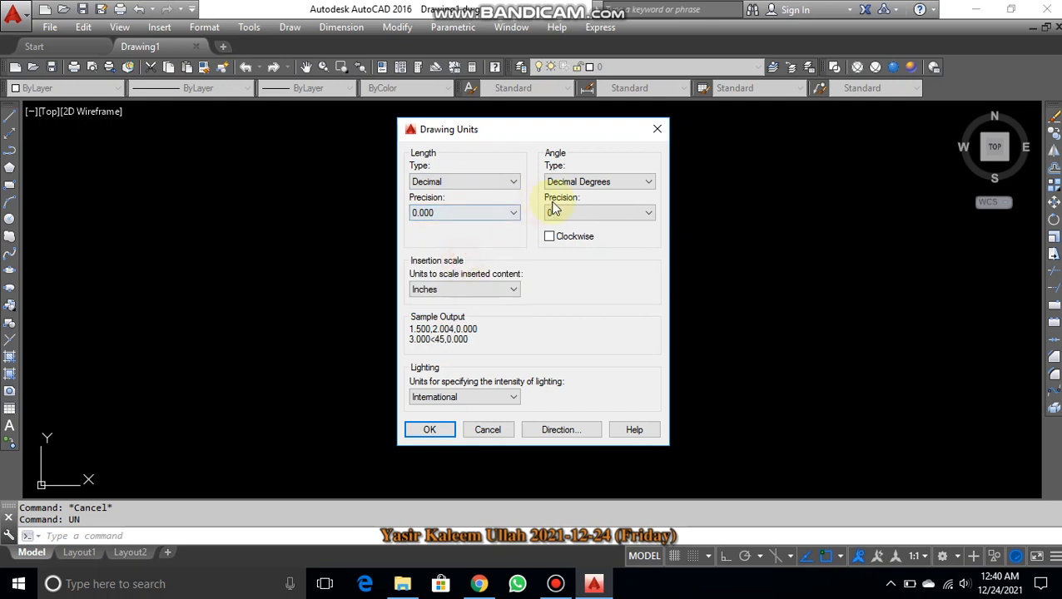
{"action": "left_click", "coordinate": [442, 288]}
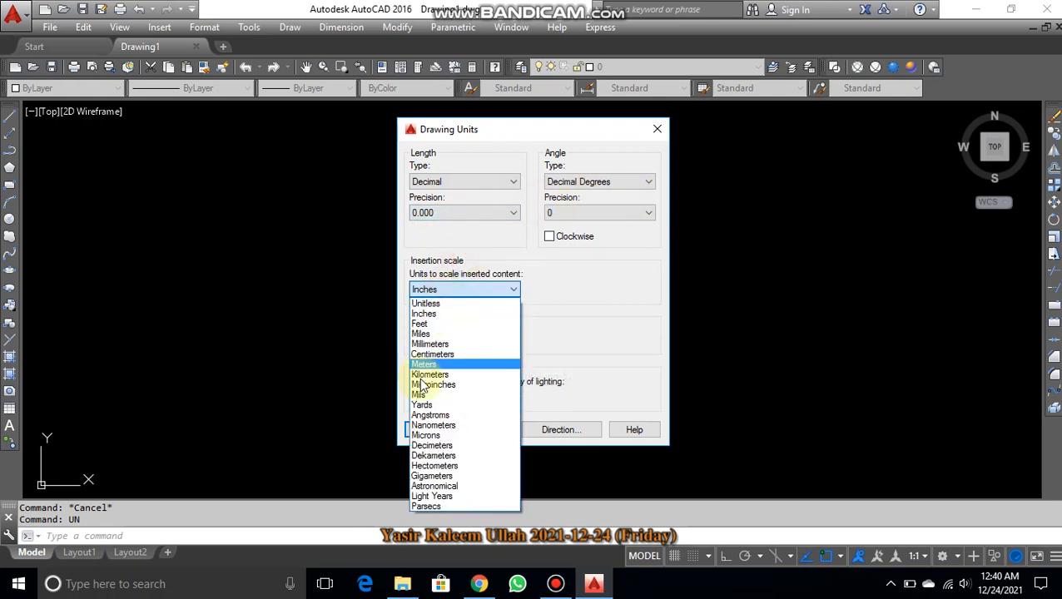
{"action": "left_click", "coordinate": [443, 345]}
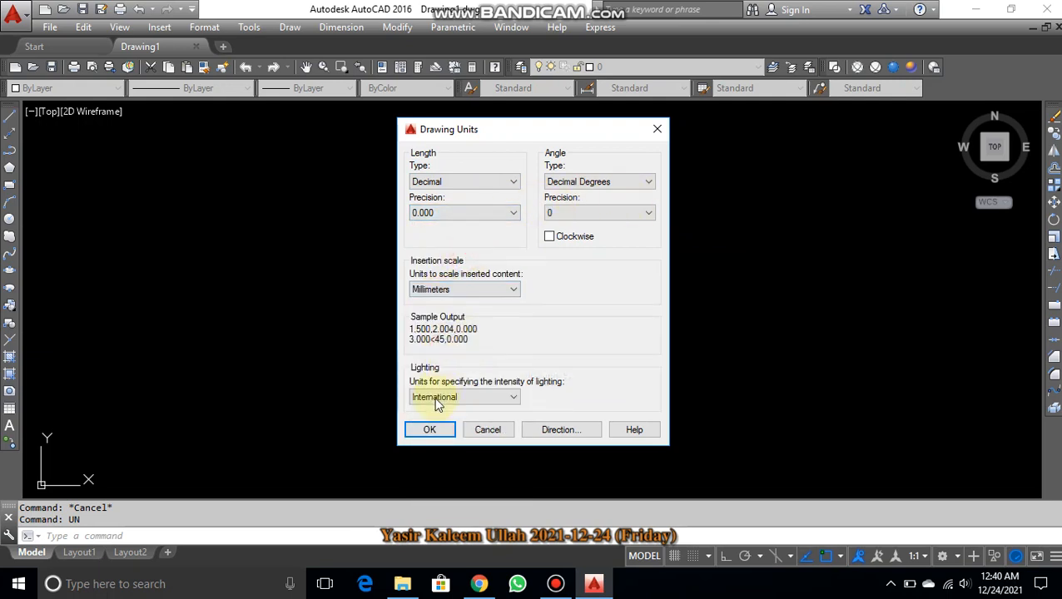
{"action": "left_click", "coordinate": [430, 430]}
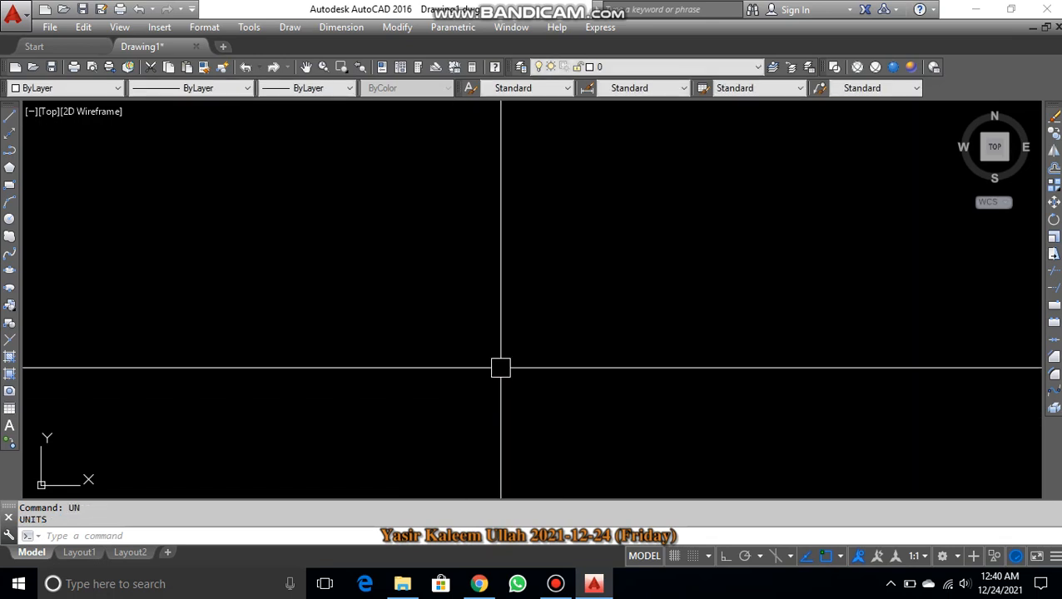
Modify the Standard dimension style's primary units to Decimal format with 0.000 precision and set the style current.
{"action": "type", "text": "d"}
{"action": "key", "text": "Return"}
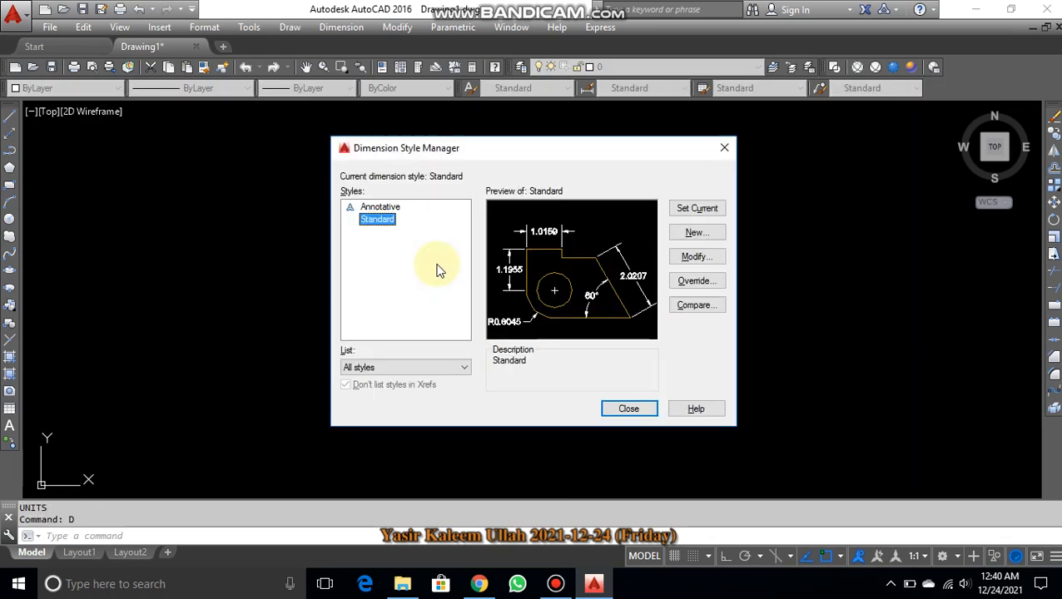
{"action": "left_click", "coordinate": [694, 264]}
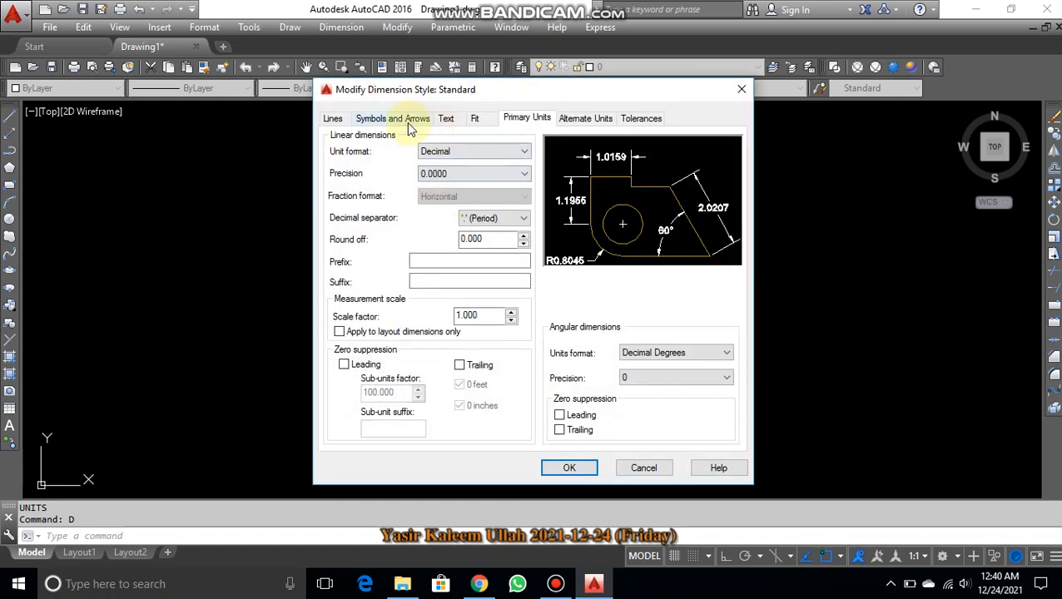
{"action": "left_click", "coordinate": [480, 150]}
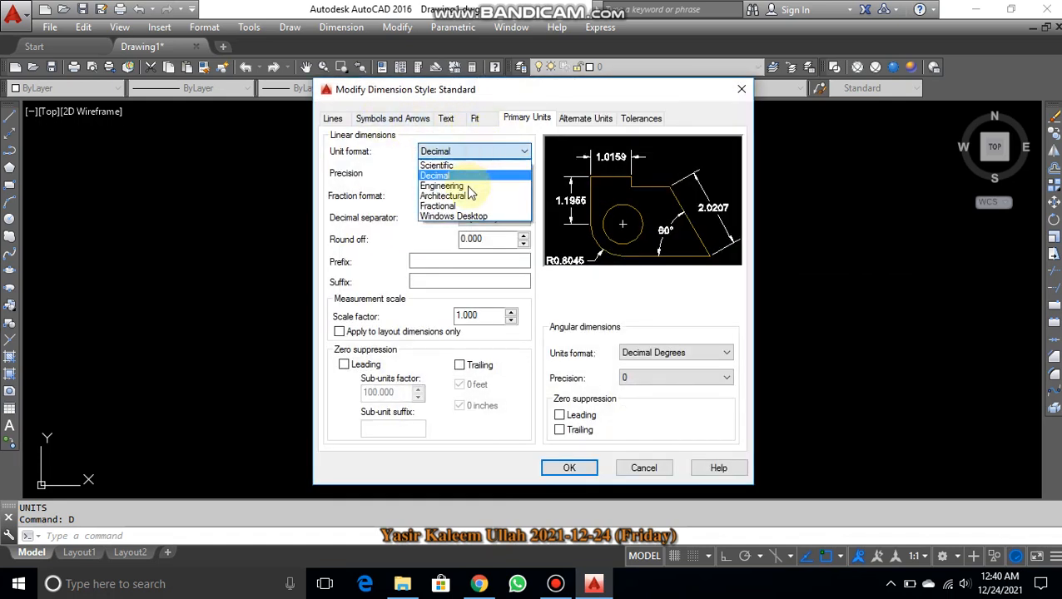
{"action": "left_click", "coordinate": [468, 176]}
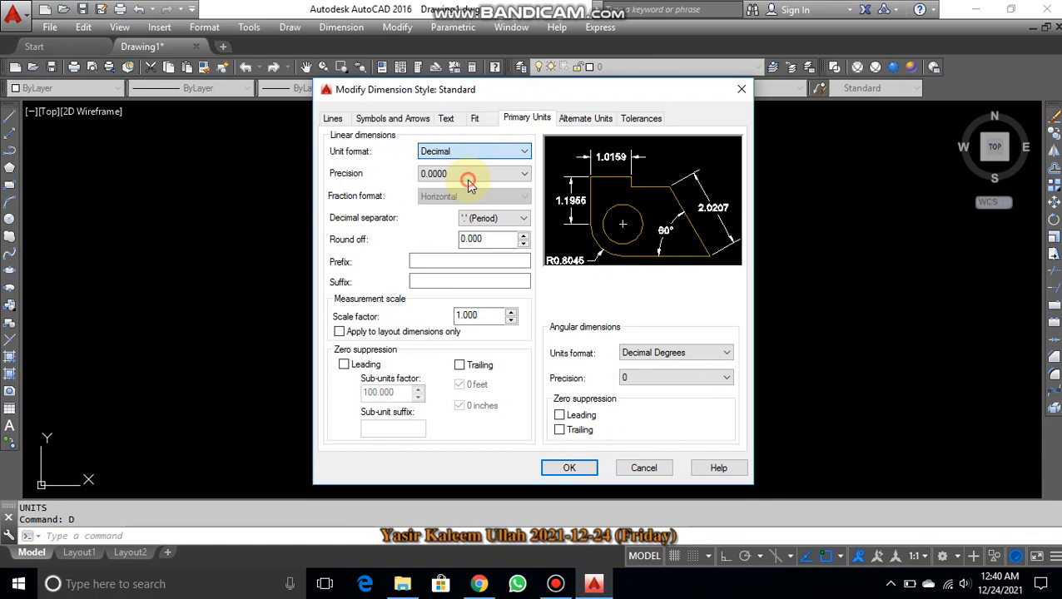
{"action": "left_click", "coordinate": [466, 177]}
{"action": "left_click", "coordinate": [462, 214]}
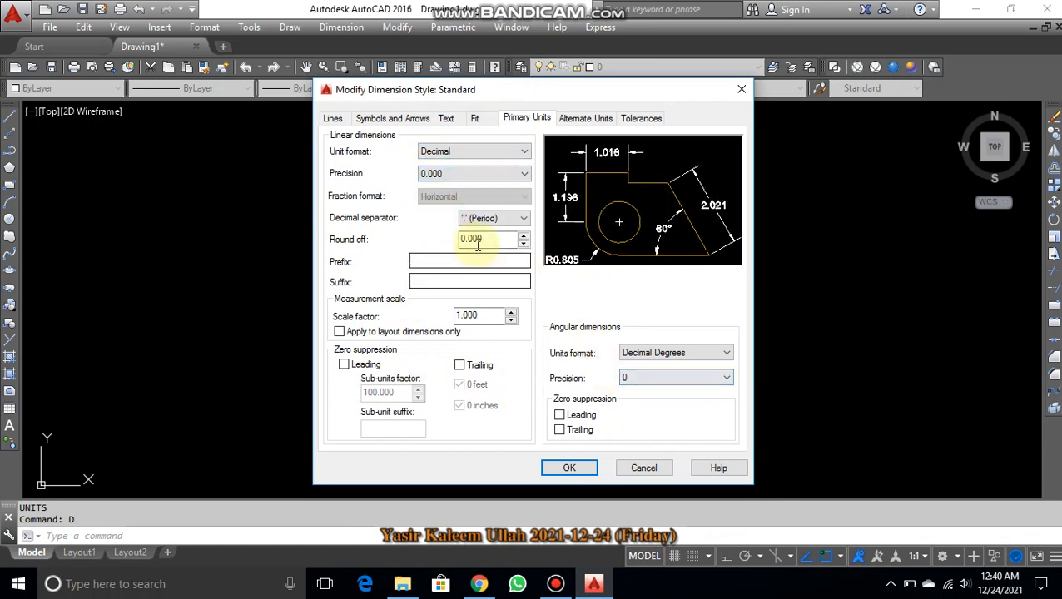
{"action": "left_click", "coordinate": [569, 469]}
{"action": "left_click", "coordinate": [705, 213]}
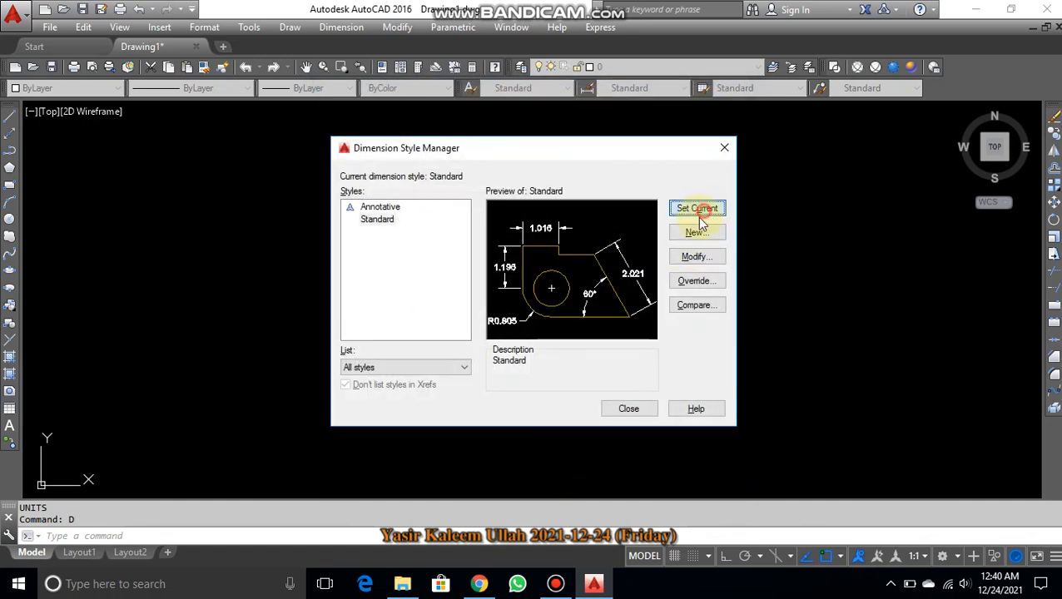
{"action": "left_click", "coordinate": [628, 409]}
{"action": "key", "text": "Escape"}
{"action": "key", "text": "Escape"}
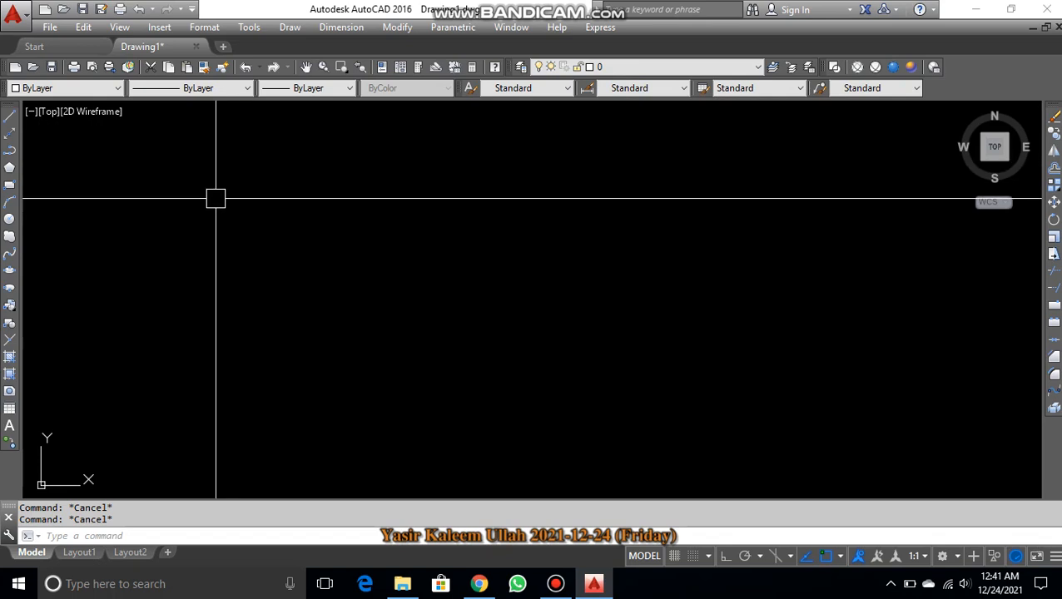
Start a line in the empty drawing area and turn on Ortho mode for its next point.
{"action": "left_click", "coordinate": [11, 122]}
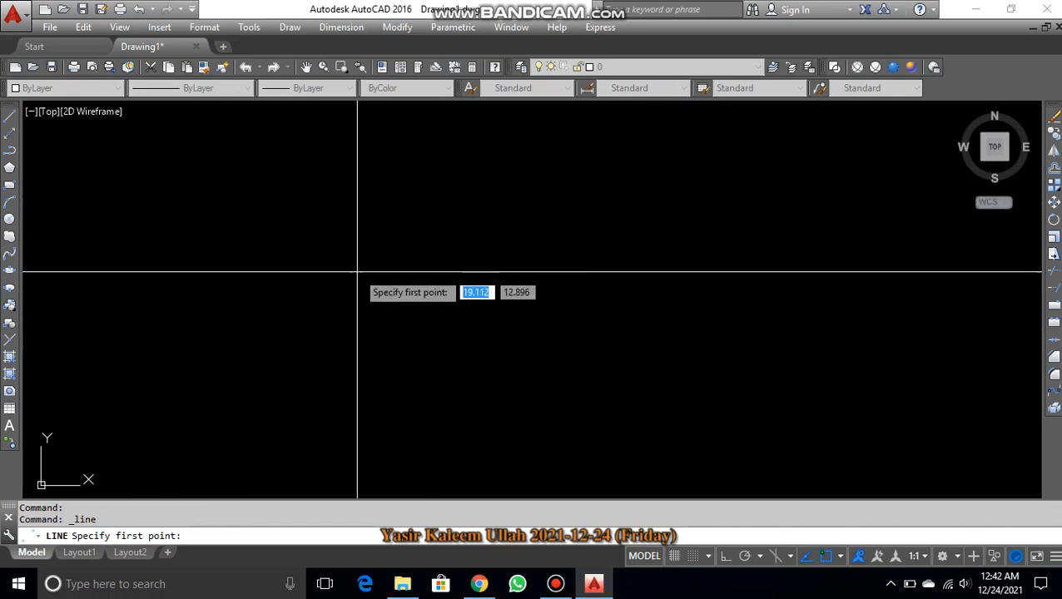
{"action": "left_click", "coordinate": [224, 220]}
{"action": "middle_click_drag", "start_coordinate": [304, 351], "coordinate": [464, 354]}
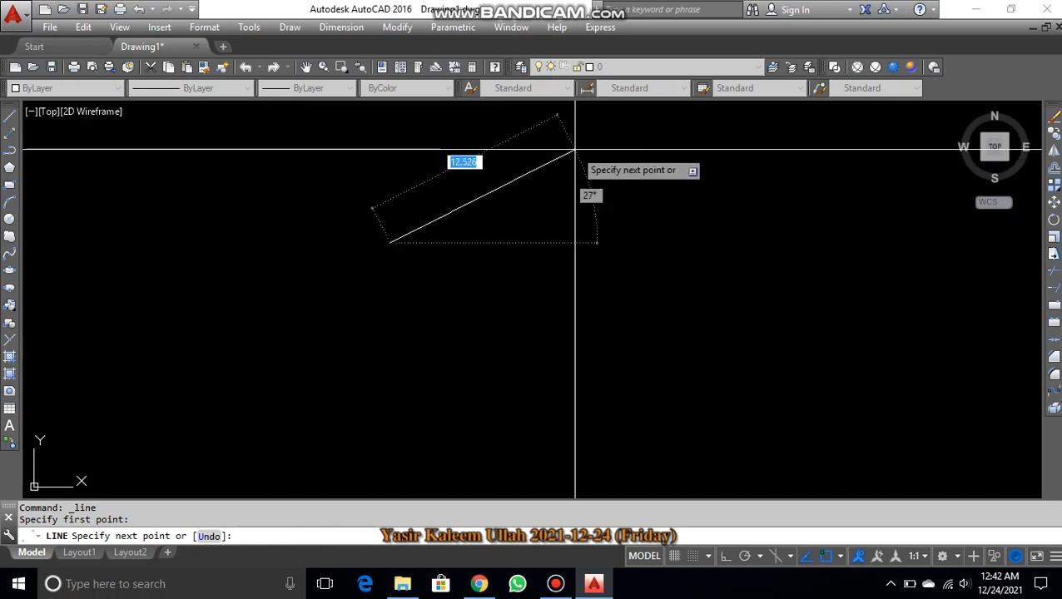
{"action": "middle_click_drag", "start_coordinate": [368, 220], "coordinate": [403, 288]}
{"action": "scroll", "coordinate": [398, 283], "scroll_direction": "down", "scroll_amount": 2}
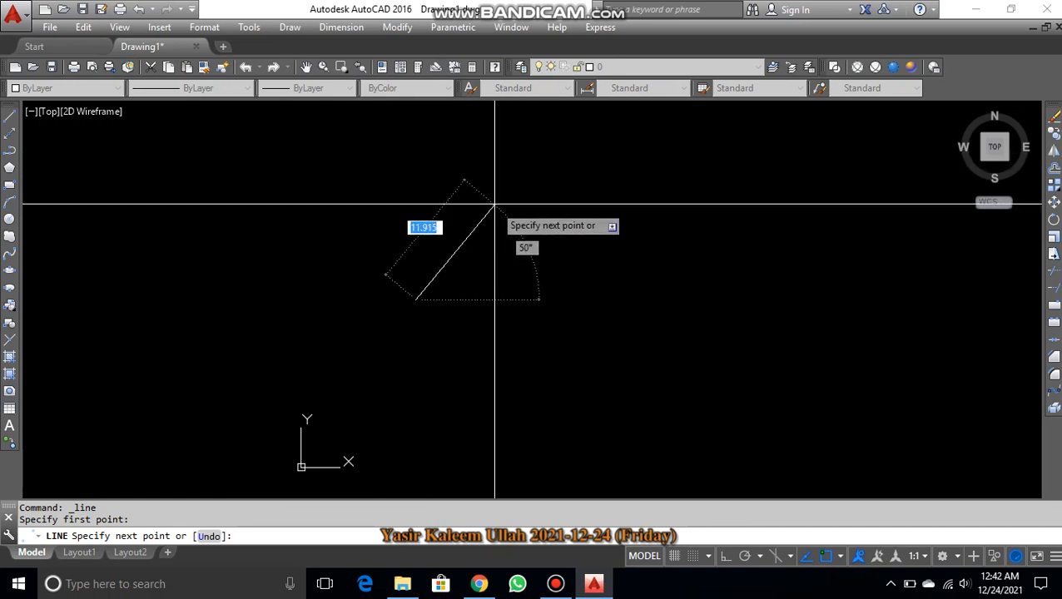
{"action": "left_click", "coordinate": [725, 557]}
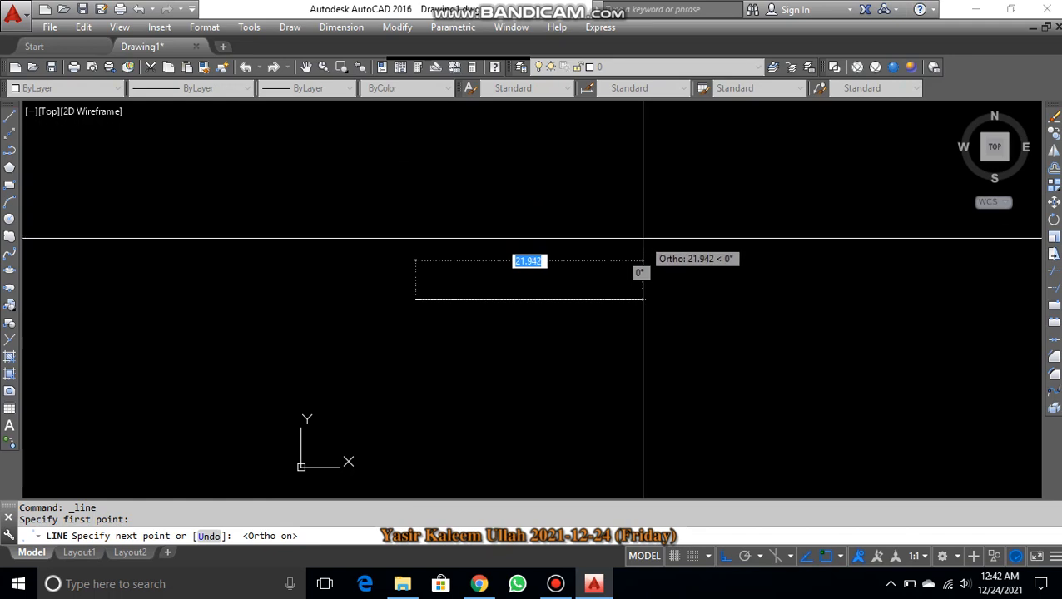
{"action": "key", "text": "F8"}
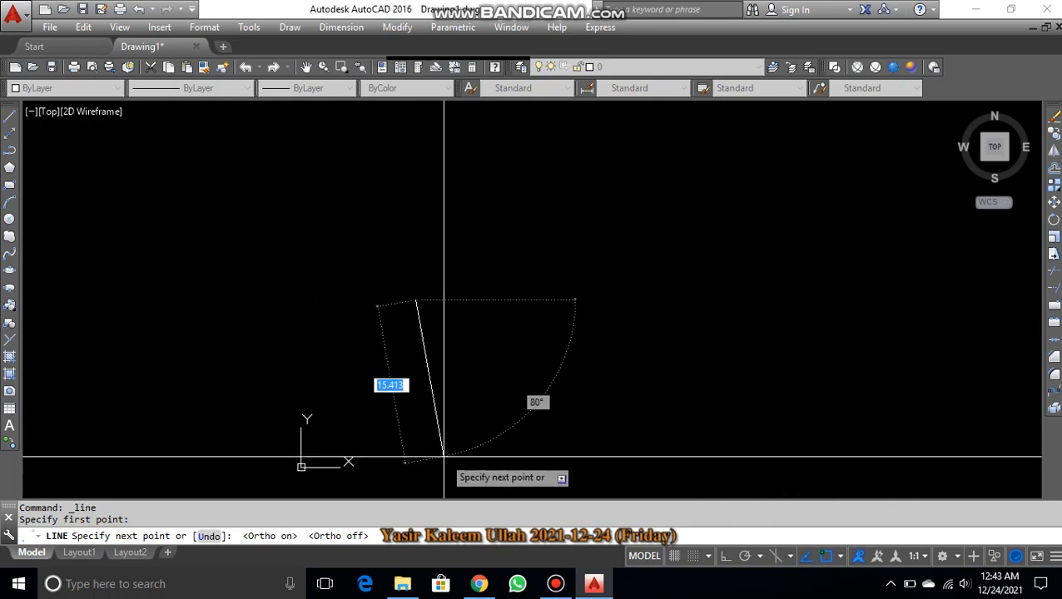
{"action": "left_click", "coordinate": [725, 561]}
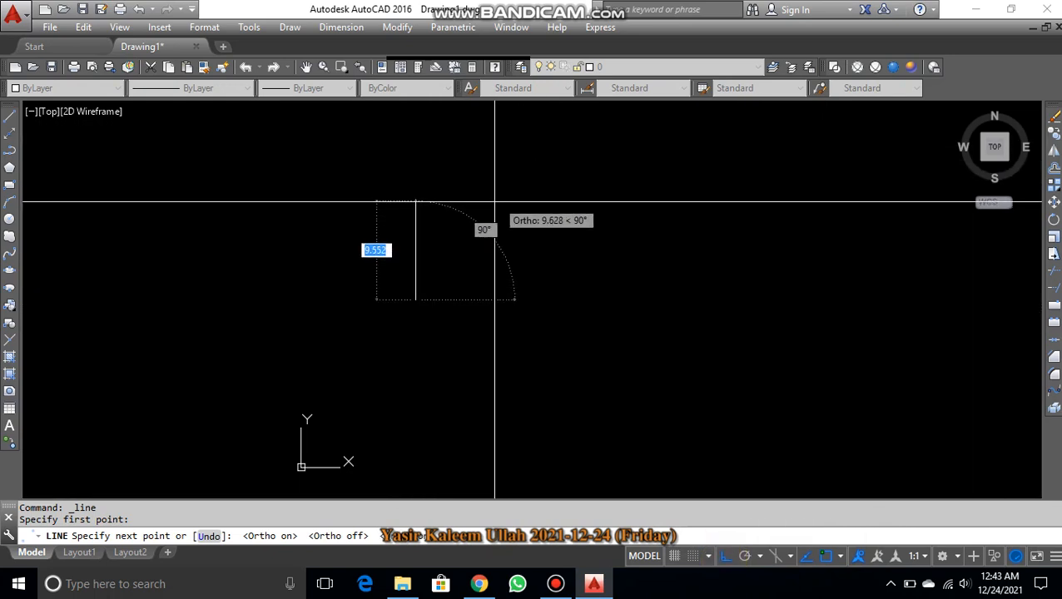
Draw the line's horizontal segment with a length of 50 mm and end the Line command.
{"action": "middle_click_drag", "start_coordinate": [615, 263], "coordinate": [492, 265]}
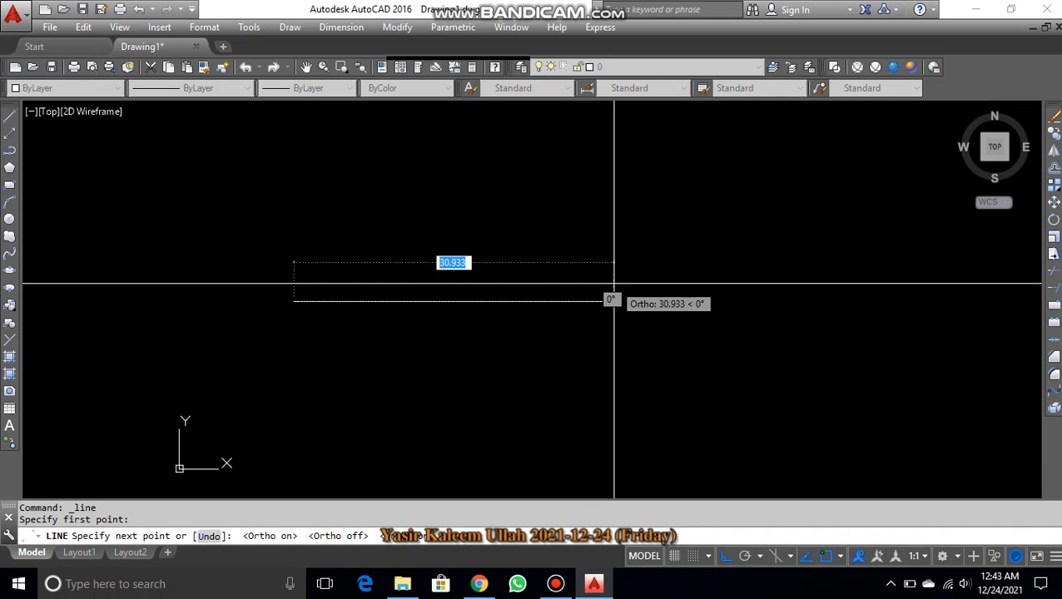
{"action": "type", "text": "5"}
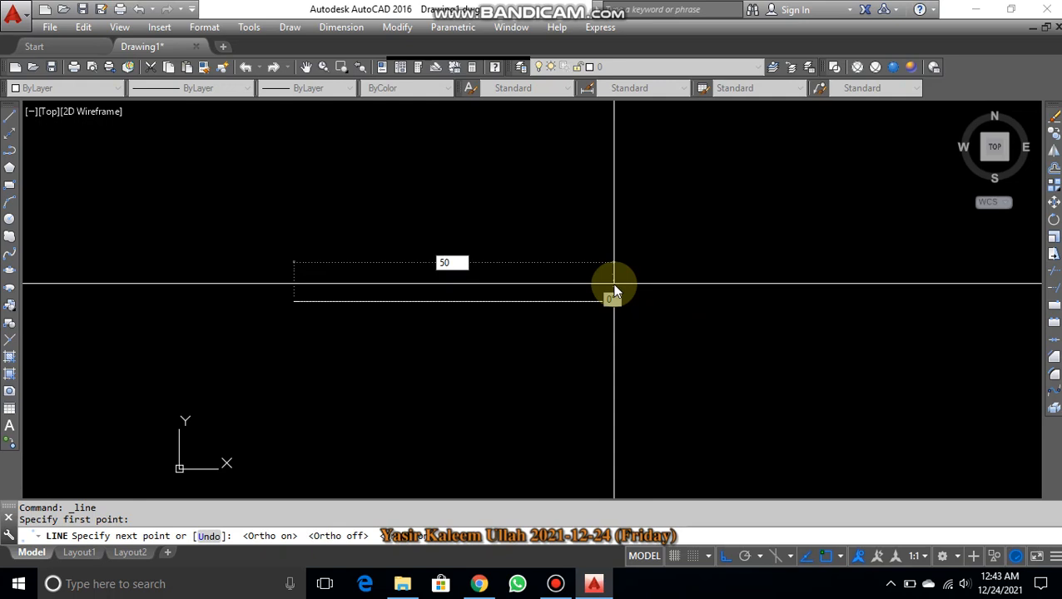
{"action": "type", "text": "0"}
{"action": "key", "text": "Return"}
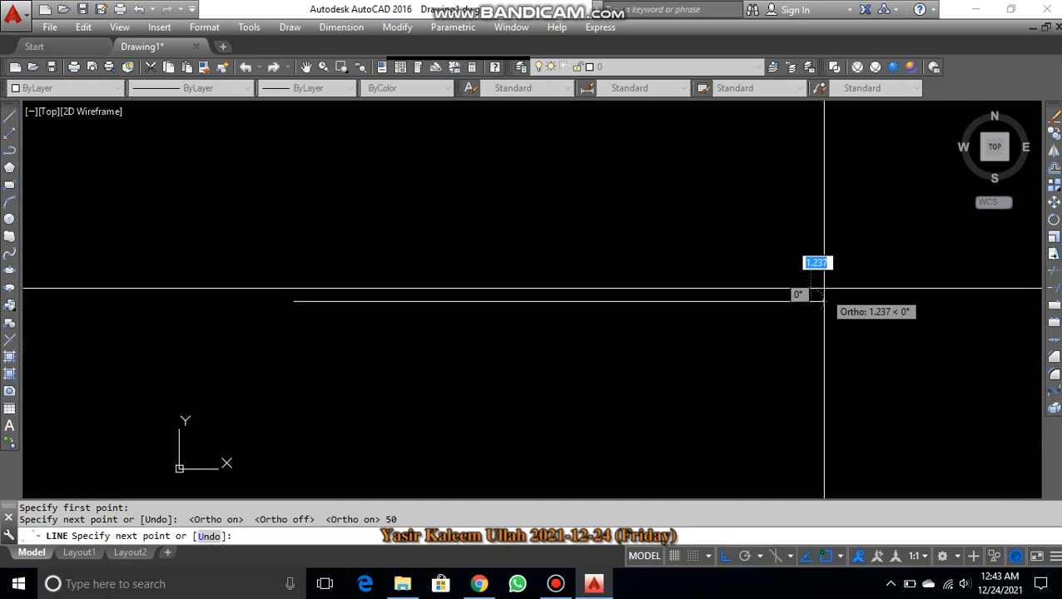
{"action": "mouse_move", "coordinate": [831, 359]}
{"action": "middle_mouse_down"}
{"action": "mouse_move", "coordinate": [763, 253]}
{"action": "mouse_move", "coordinate": [714, 246]}
{"action": "middle_mouse_up"}
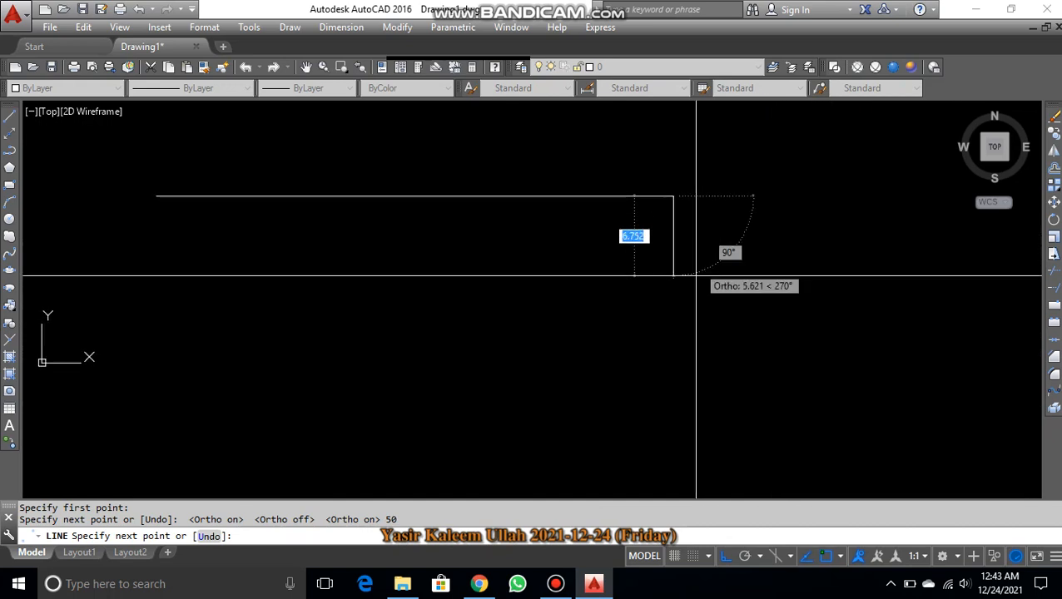
{"action": "scroll", "coordinate": [692, 354], "scroll_direction": "down", "scroll_amount": 2}
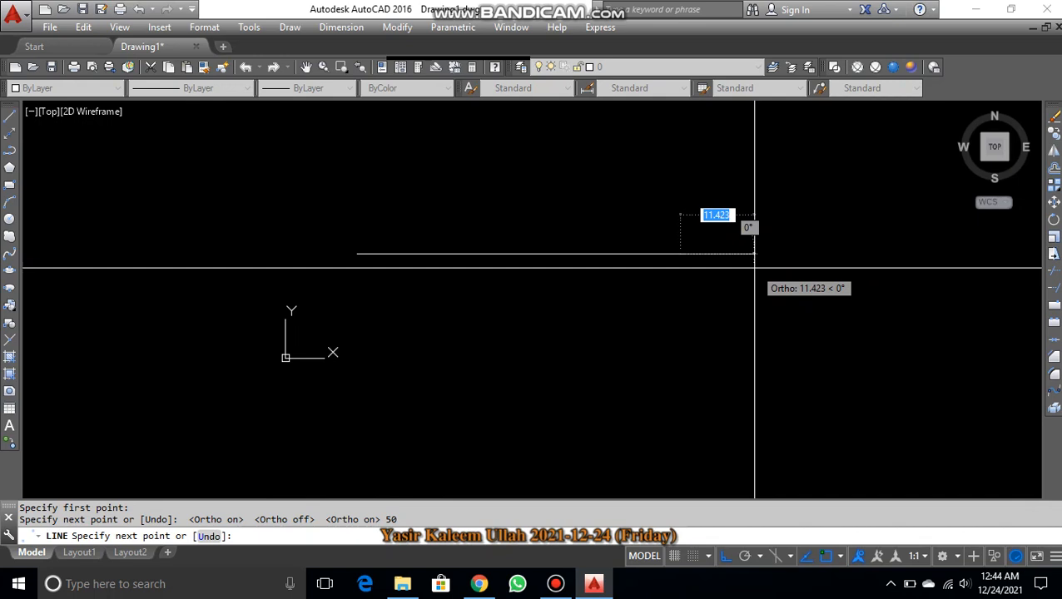
{"action": "key", "text": "Return"}
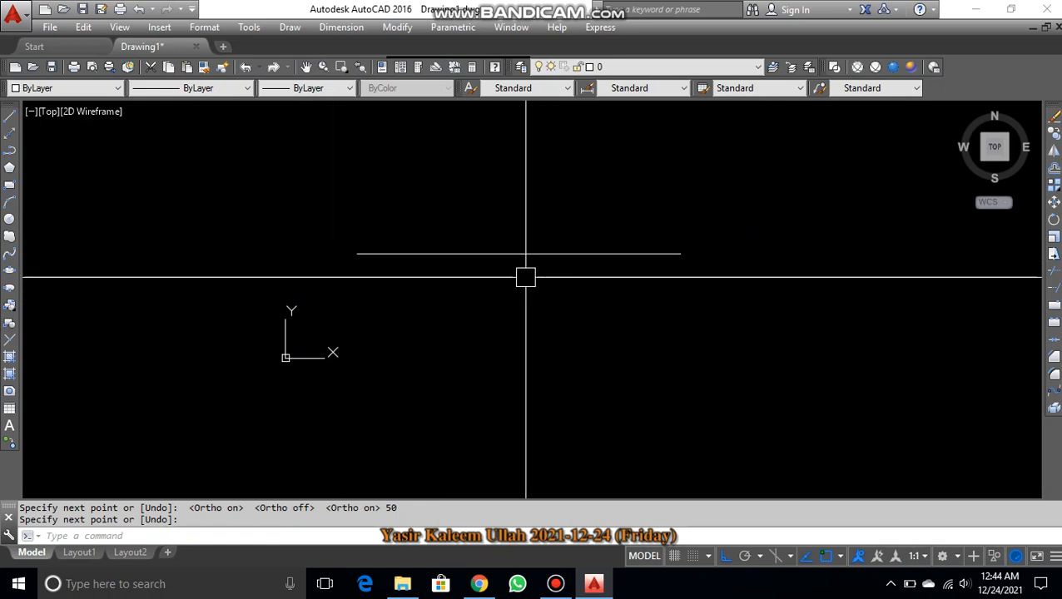
Erase the 50 mm horizontal line.
{"action": "left_click", "coordinate": [479, 254]}
{"action": "type", "text": "E"}
{"action": "key", "text": "Return"}
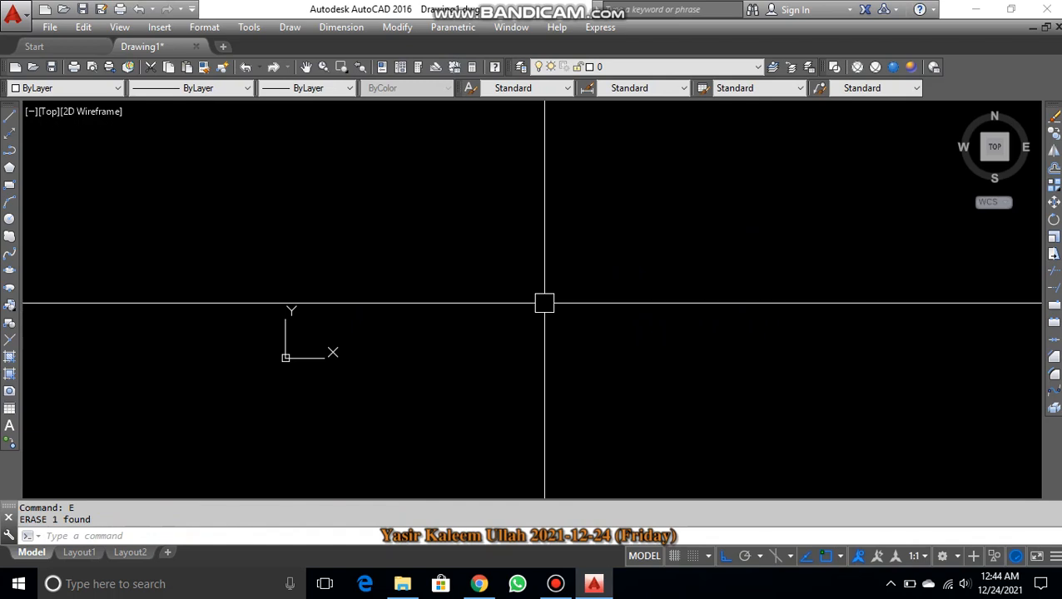
Start a line in the empty drawing area and turn off Ortho mode for its next point.
{"action": "left_click", "coordinate": [10, 123]}
{"action": "scroll", "coordinate": [208, 273], "scroll_direction": "down", "scroll_amount": 1}
{"action": "middle_click_drag", "start_coordinate": [389, 308], "coordinate": [168, 319]}
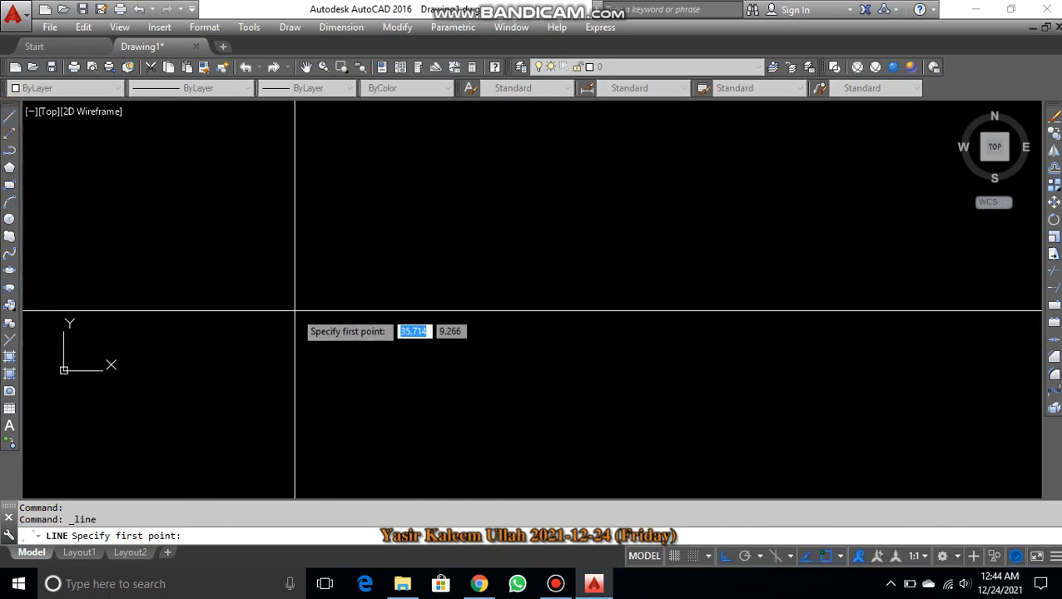
{"action": "left_click", "coordinate": [268, 379]}
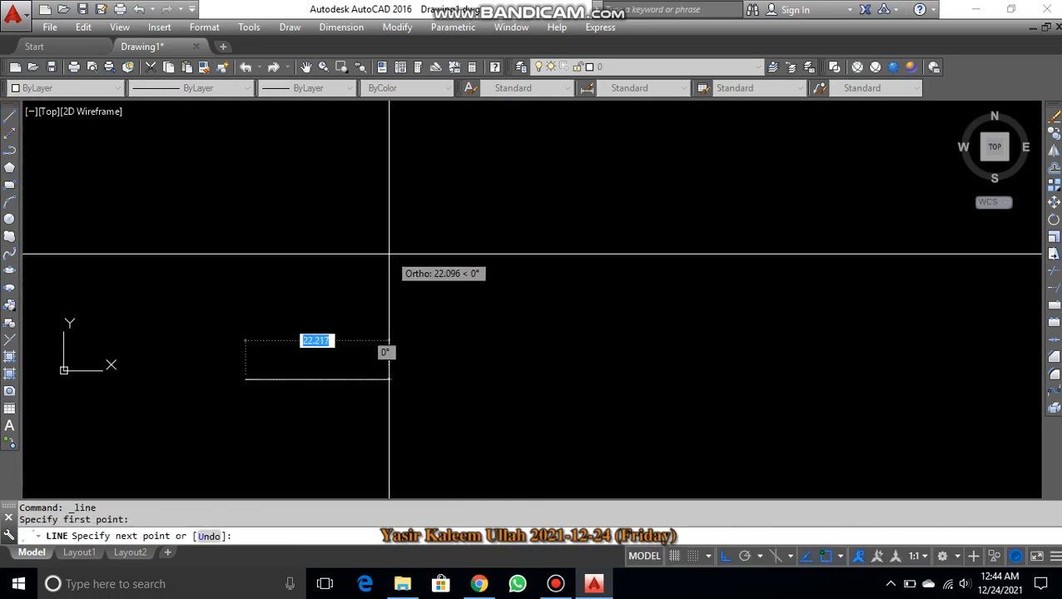
{"action": "key", "text": "F8"}
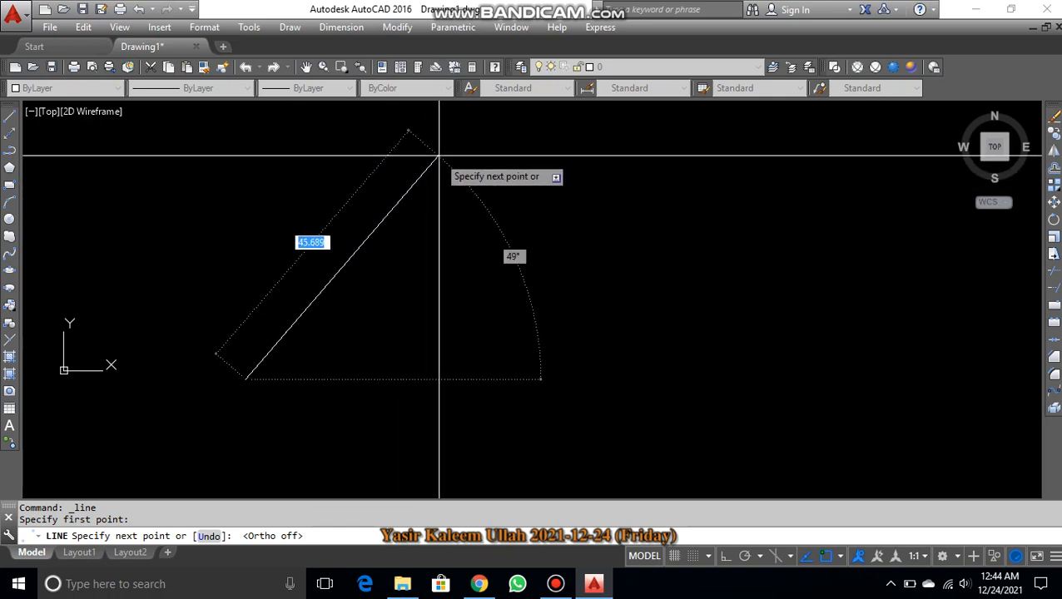
Draw the inclined segment with a length of 50 mm at an angle of 60° and end the Line command.
{"action": "scroll", "coordinate": [430, 196], "scroll_direction": "down", "scroll_amount": 1}
{"action": "middle_click_drag", "start_coordinate": [430, 197], "coordinate": [526, 218]}
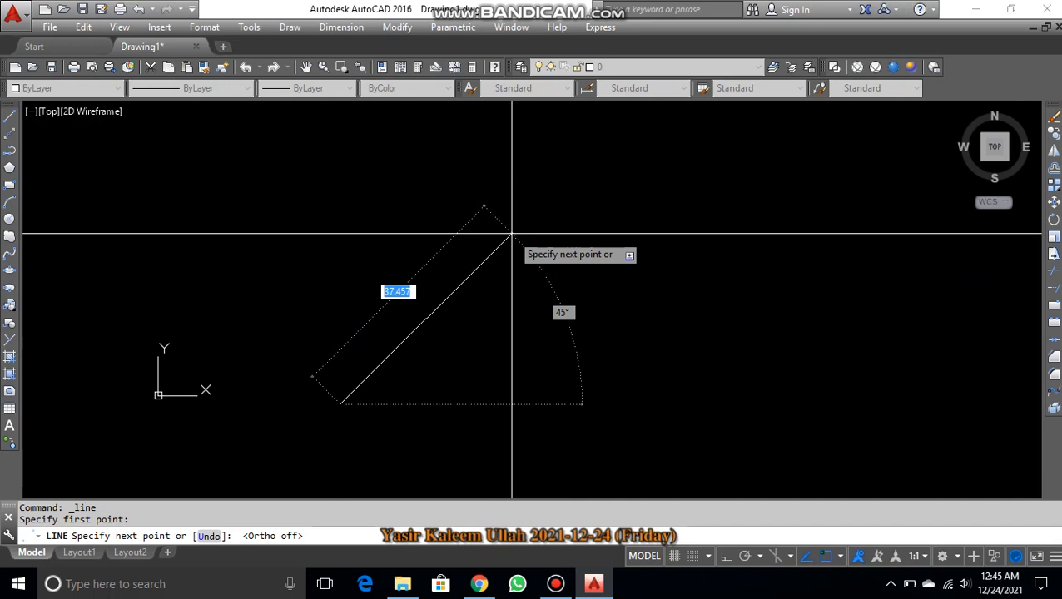
{"action": "type", "text": "@"}
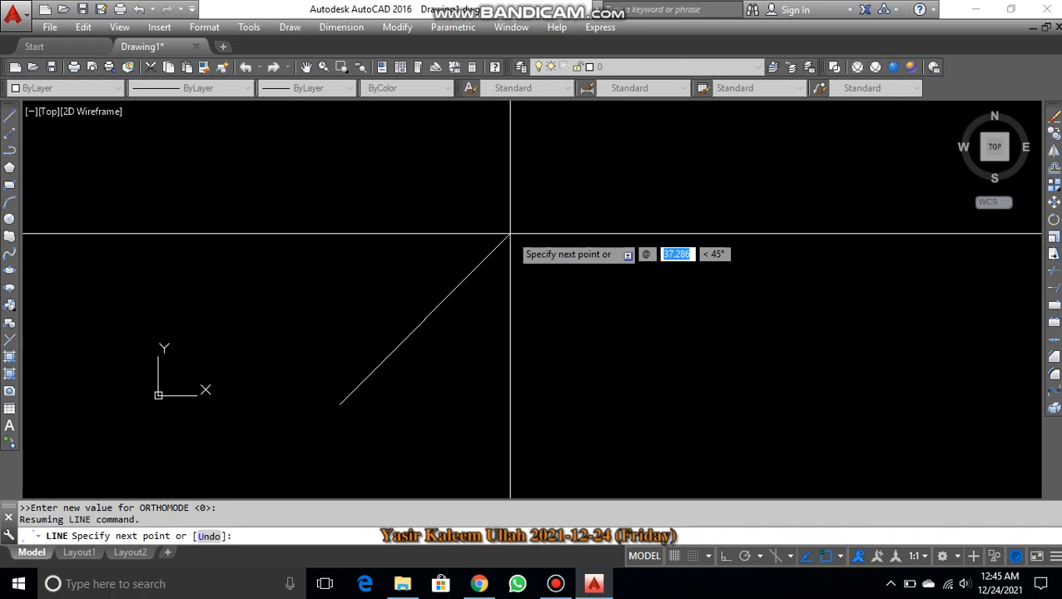
{"action": "type", "text": "5"}
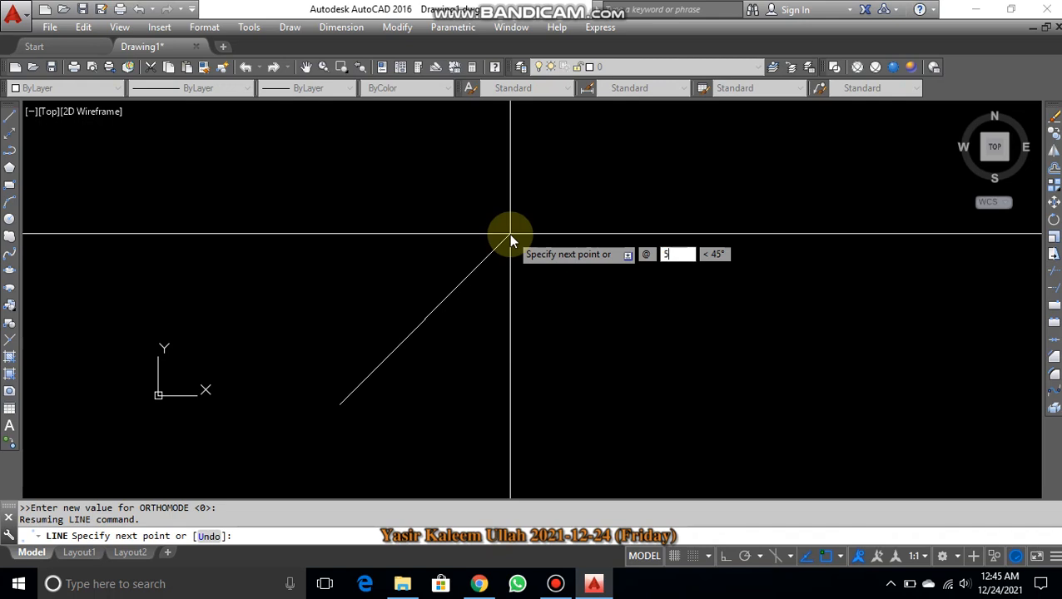
{"action": "type", "text": "0"}
{"action": "key", "text": "Tab"}
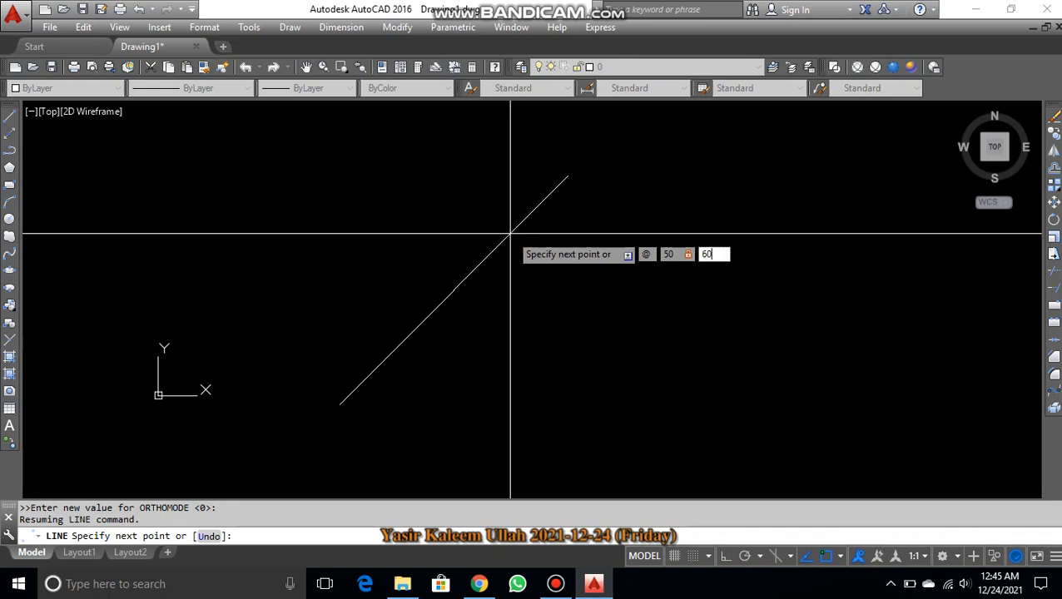
{"action": "key", "text": "Return"}
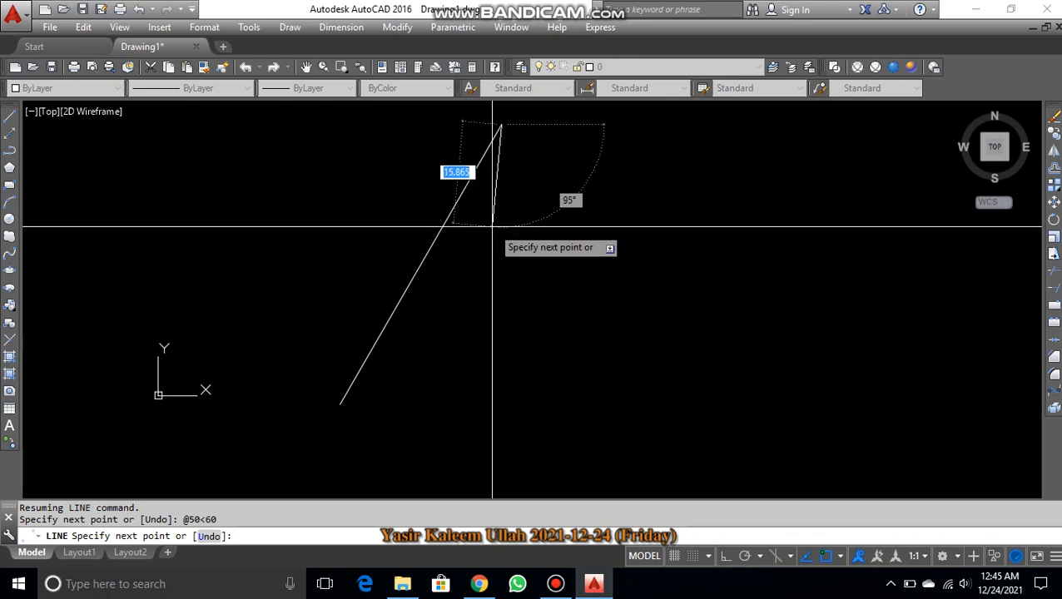
{"action": "middle_click_drag", "start_coordinate": [565, 310], "coordinate": [567, 302]}
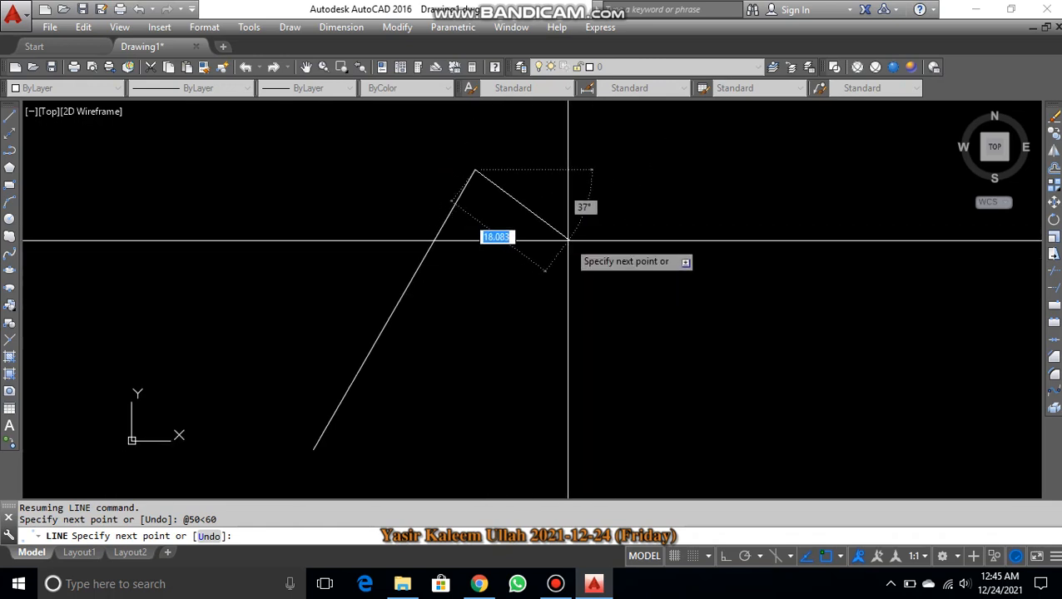
{"action": "scroll", "coordinate": [694, 230], "scroll_direction": "down", "scroll_amount": 1}
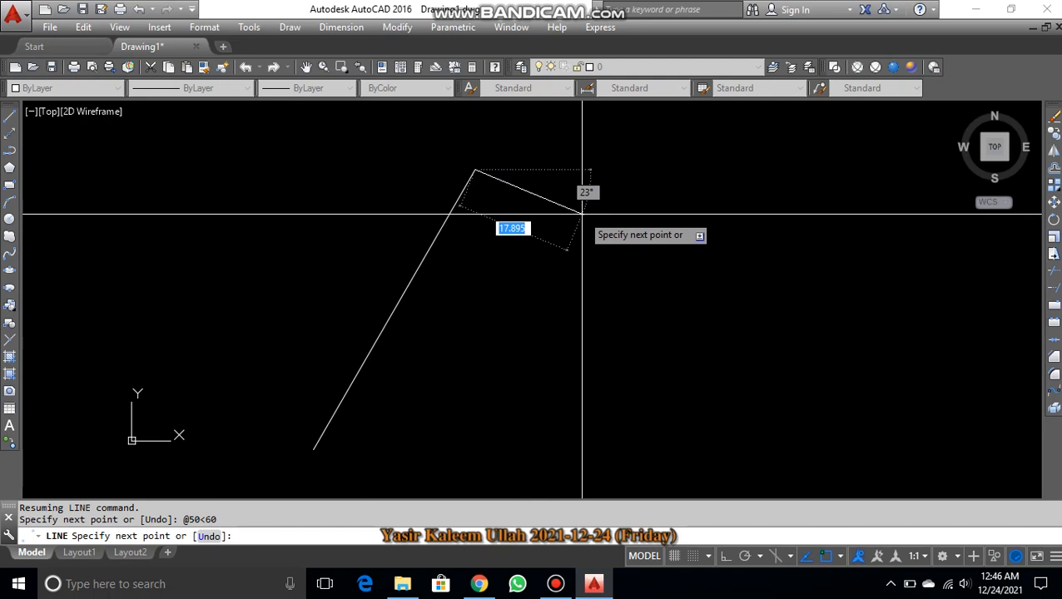
{"action": "key", "text": "Return"}
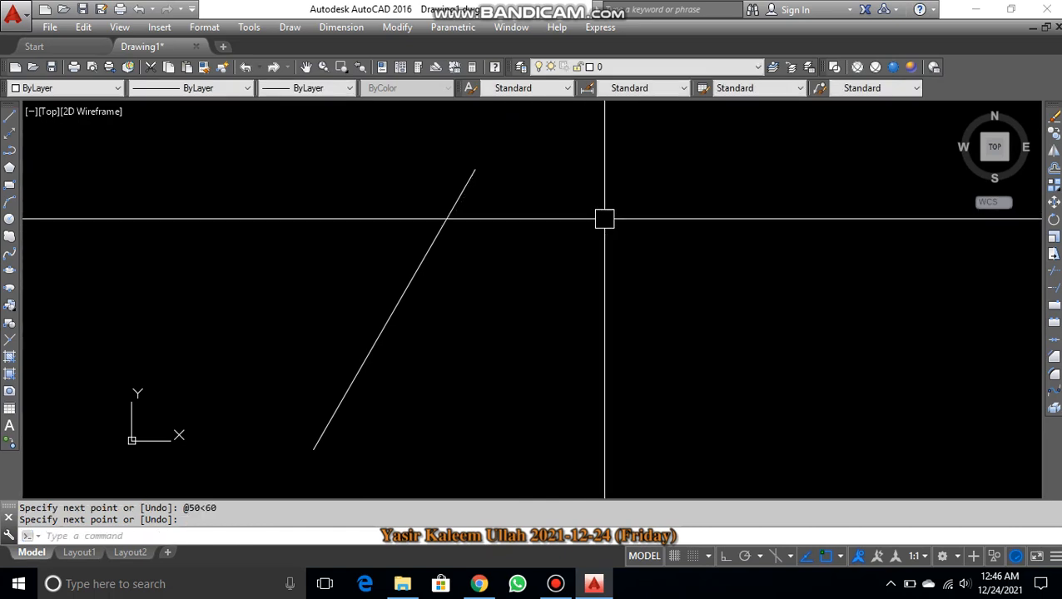
Turn off the display of the UCS icon at the origin.
{"action": "scroll", "coordinate": [596, 223], "scroll_direction": "down", "scroll_amount": 1}
{"action": "scroll", "coordinate": [526, 276], "scroll_direction": "down", "scroll_amount": 2}
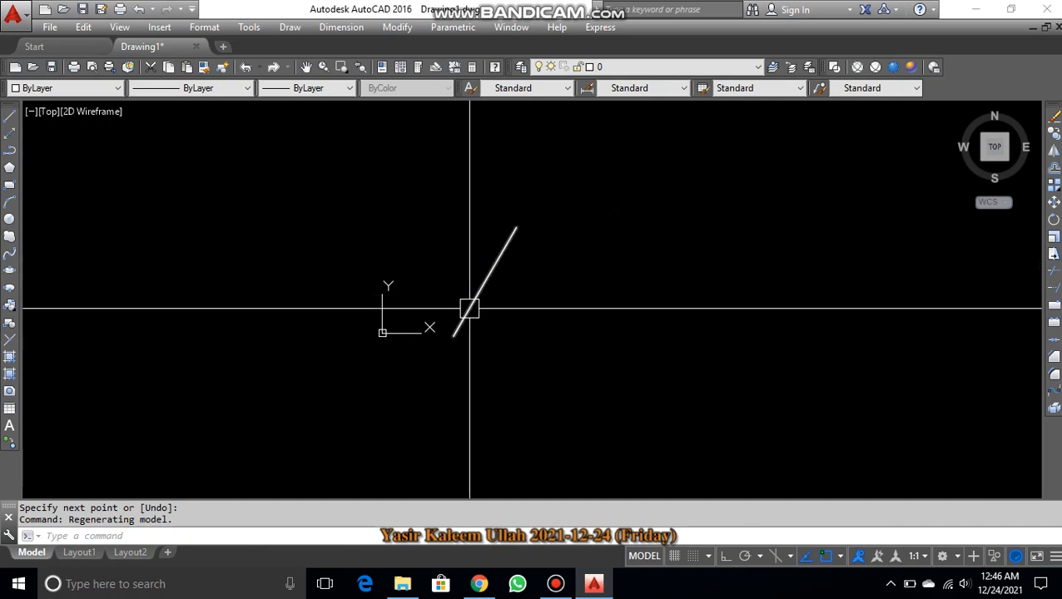
{"action": "scroll", "coordinate": [470, 310], "scroll_direction": "up", "scroll_amount": 2}
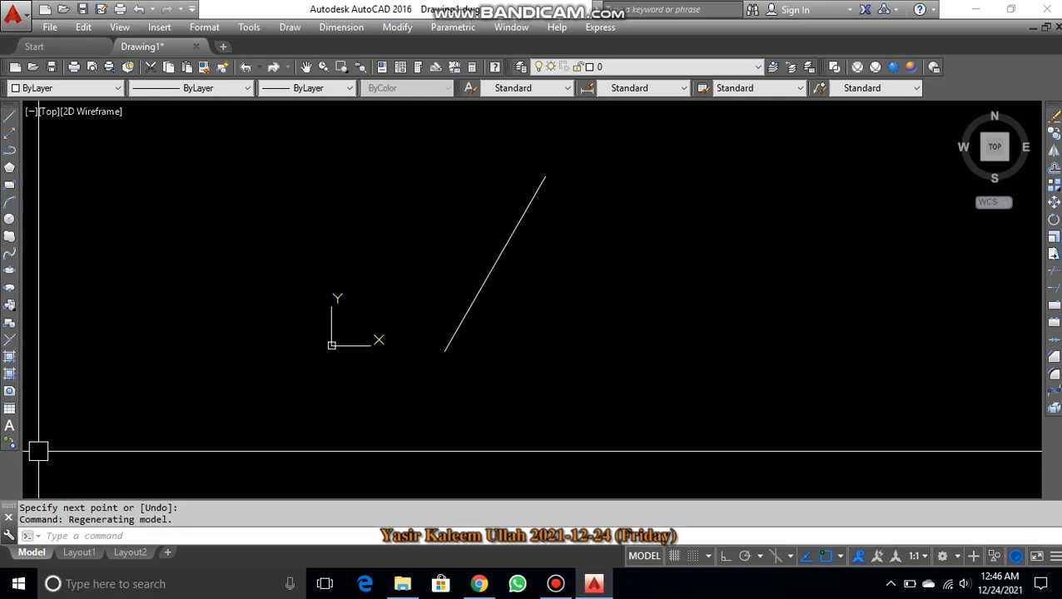
{"action": "left_click", "coordinate": [116, 26]}
{"action": "mouse_move", "coordinate": [175, 424]}
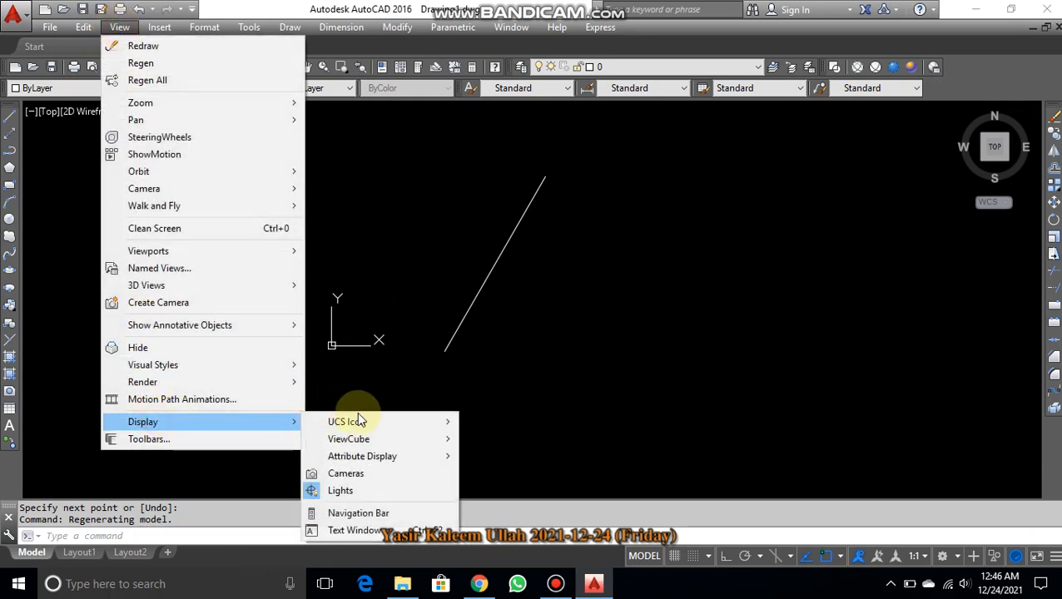
{"action": "mouse_move", "coordinate": [400, 422]}
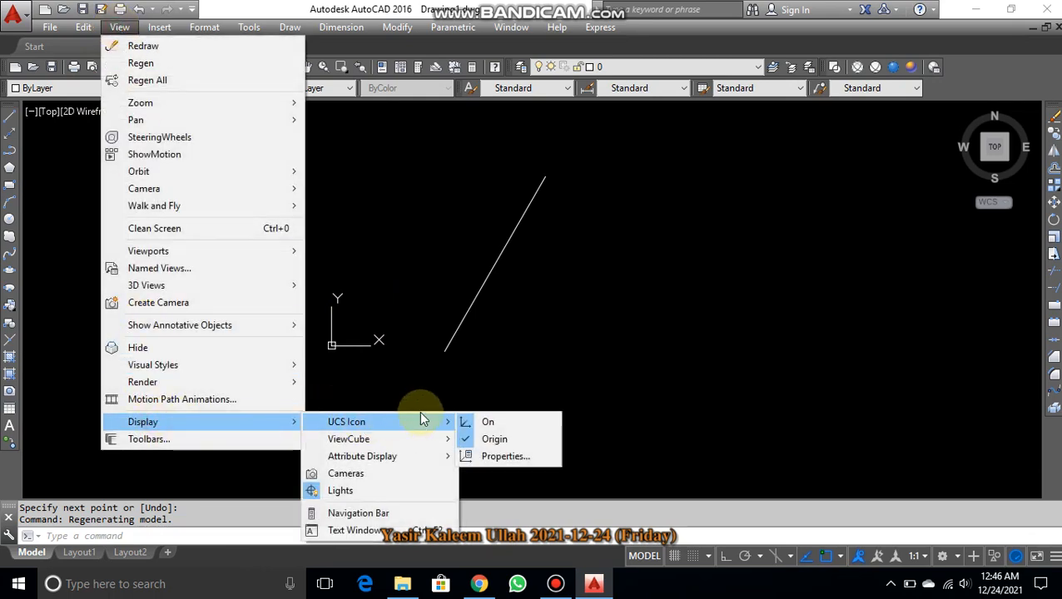
{"action": "left_click", "coordinate": [514, 445]}
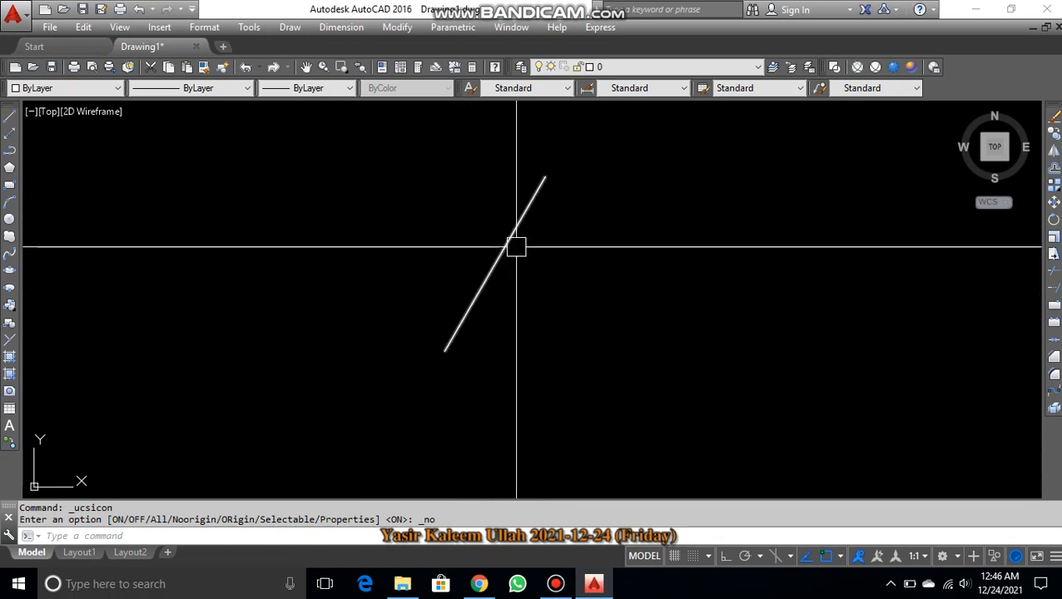
Erase the inclined line and undo the erasure.
{"action": "left_click", "coordinate": [545, 245]}
{"action": "left_click", "coordinate": [467, 275]}
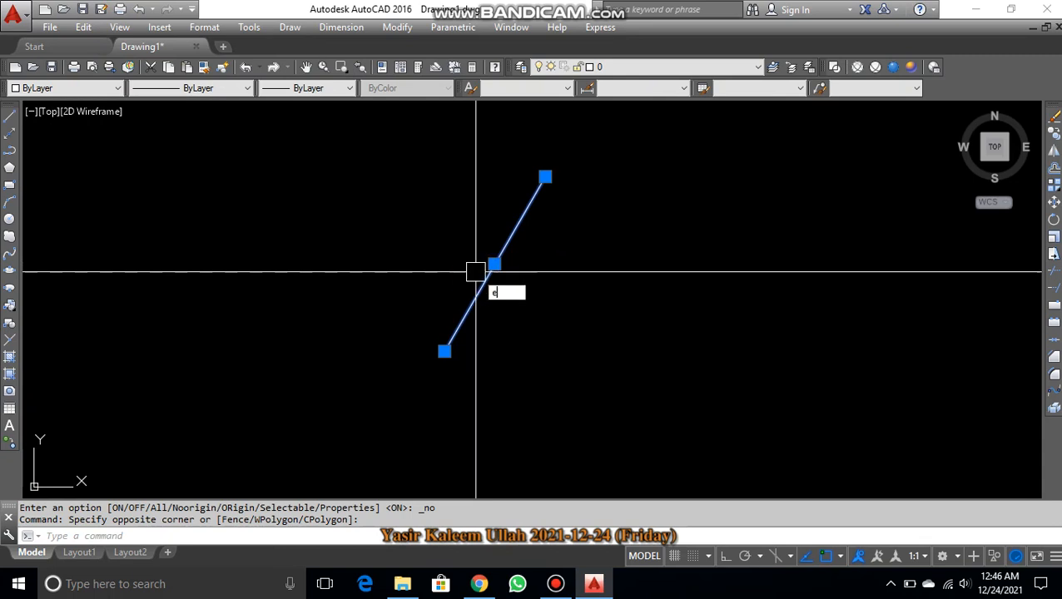
{"action": "key", "text": "Return"}
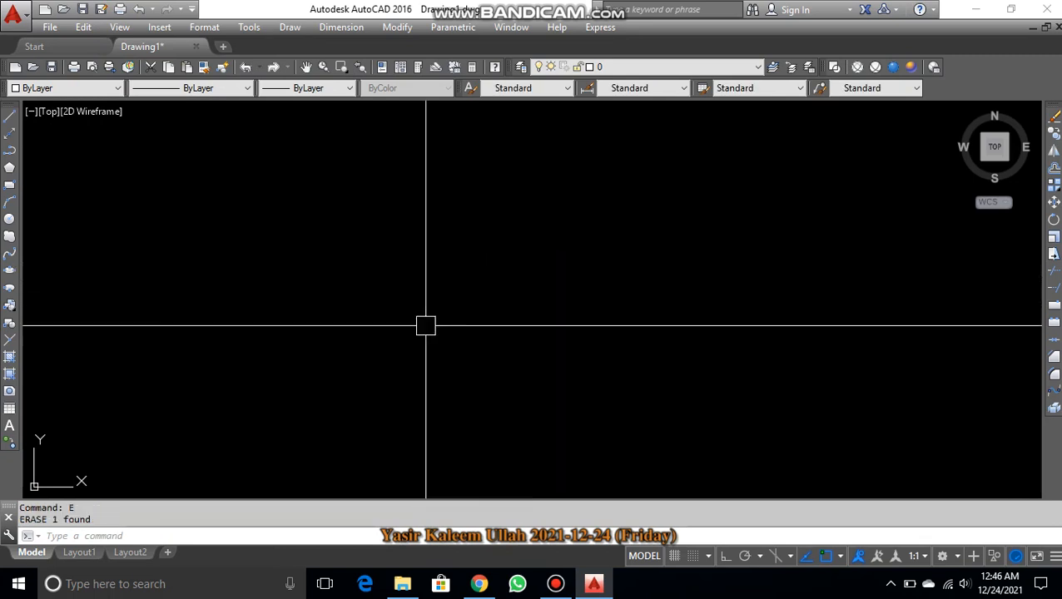
{"action": "key", "text": "ctrl+z"}
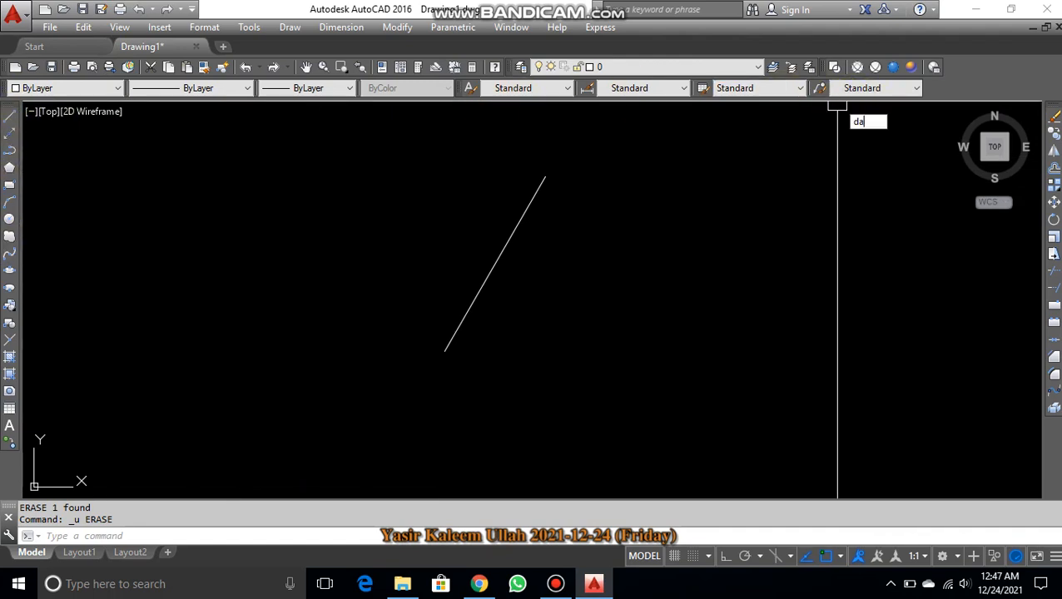
Add an angular dimension with its vertex at the inclined line's lower endpoint, measured from a horizontal Ortho direction to the line.
{"action": "type", "text": "n"}
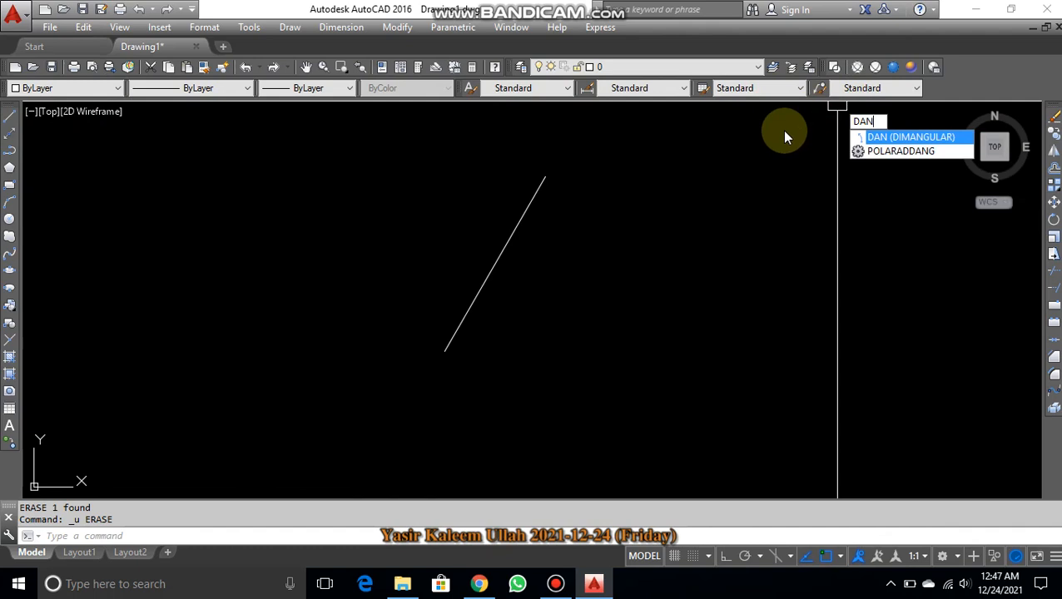
{"action": "key", "text": "Return"}
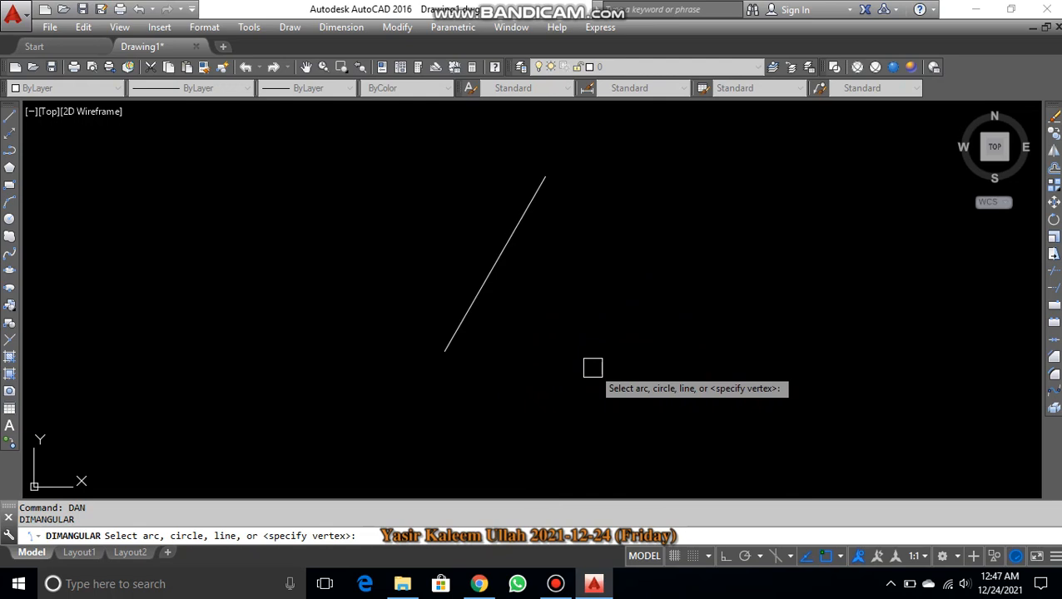
{"action": "key", "text": "Return"}
{"action": "left_click", "coordinate": [444, 350]}
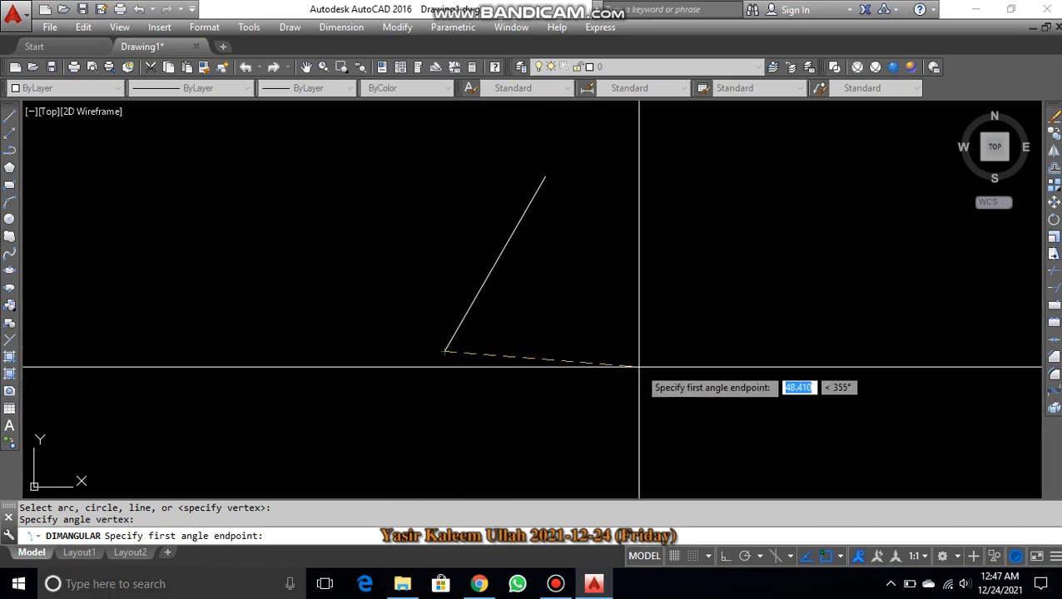
{"action": "left_click", "coordinate": [723, 558]}
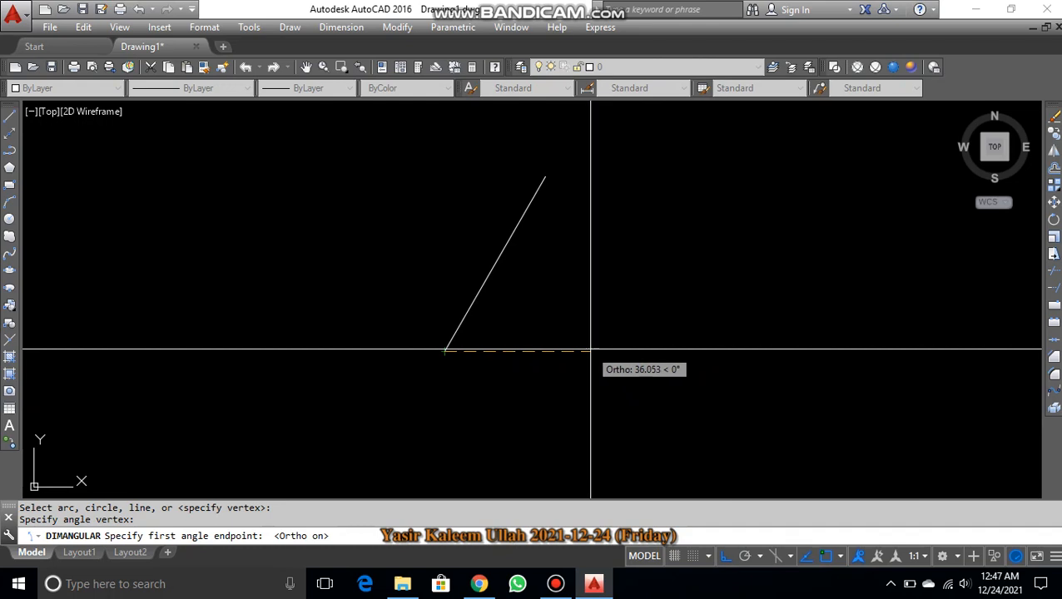
{"action": "left_click", "coordinate": [621, 350]}
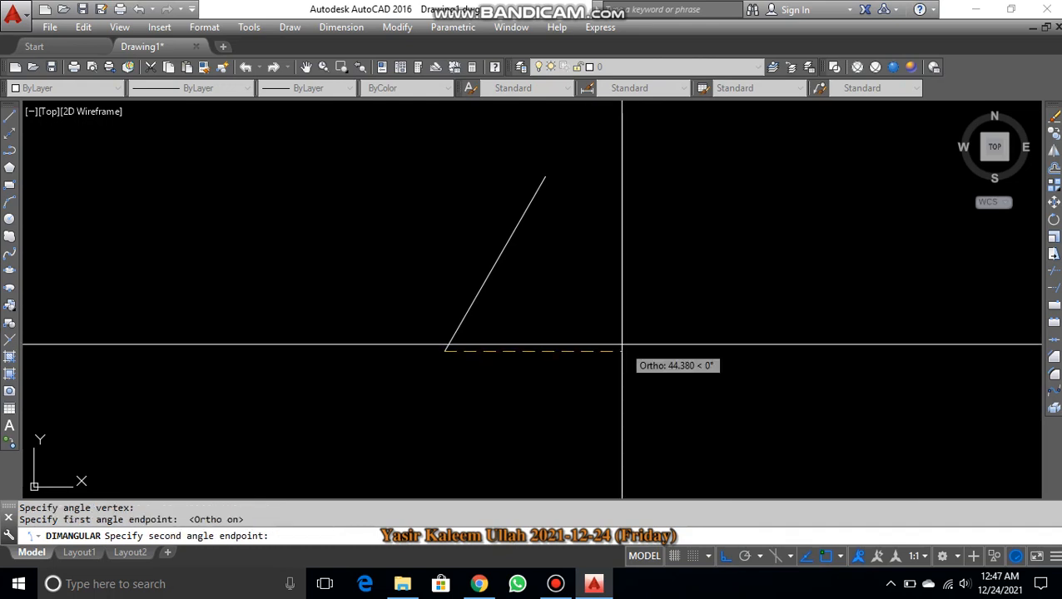
{"action": "left_click", "coordinate": [508, 240]}
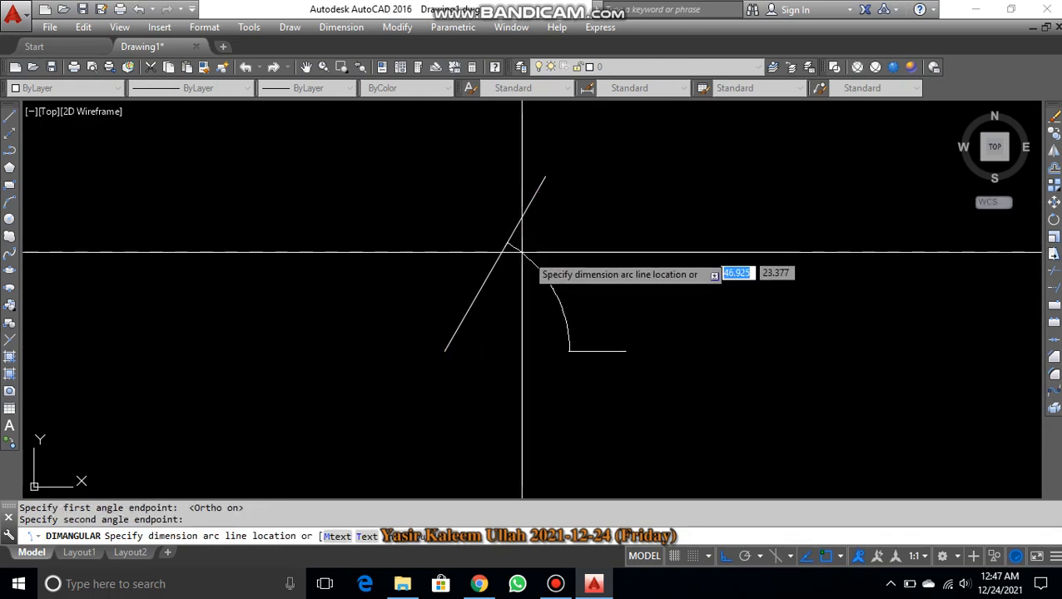
{"action": "left_click", "coordinate": [526, 310]}
Erase the angular dimension from the inclined line.
{"action": "scroll", "coordinate": [522, 309], "scroll_direction": "up", "scroll_amount": 5}
{"action": "middle_click_drag", "start_coordinate": [463, 272], "coordinate": [529, 350]}
{"action": "scroll", "coordinate": [500, 295], "scroll_direction": "down", "scroll_amount": 4}
{"action": "left_click", "coordinate": [504, 295]}
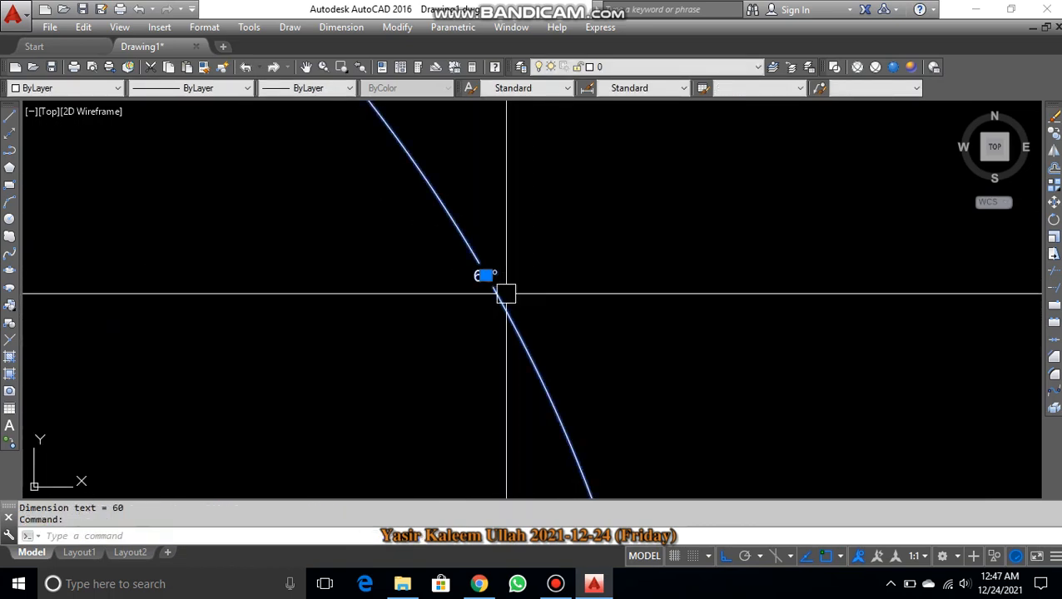
{"action": "type", "text": "E"}
{"action": "key", "text": "Return"}
Erase the 50 mm inclined line.
{"action": "scroll", "coordinate": [519, 296], "scroll_direction": "down", "scroll_amount": 5}
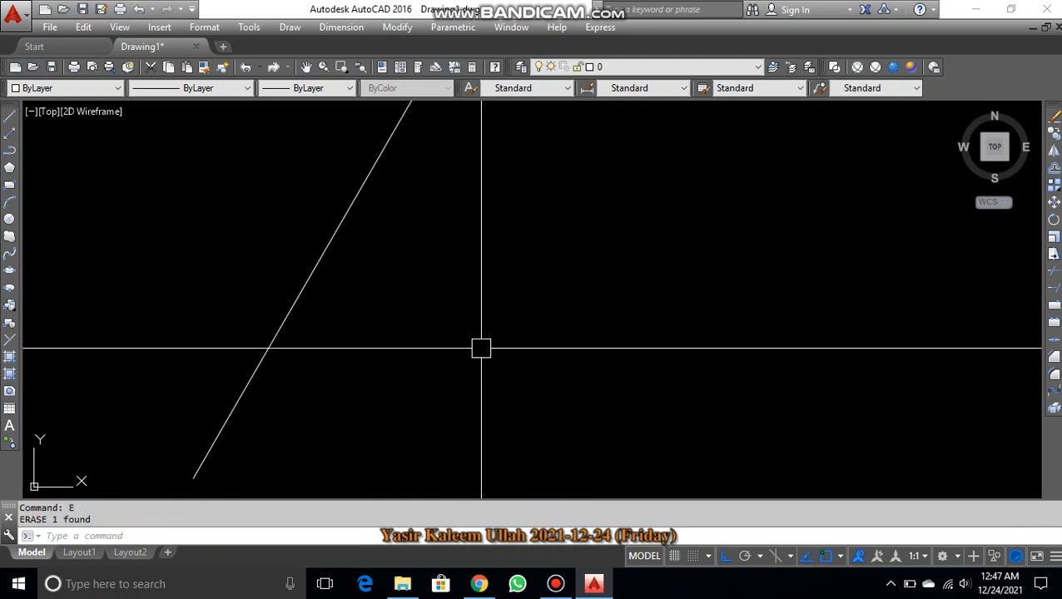
{"action": "left_click", "coordinate": [526, 287]}
{"action": "left_click", "coordinate": [430, 308]}
{"action": "type", "text": "E"}
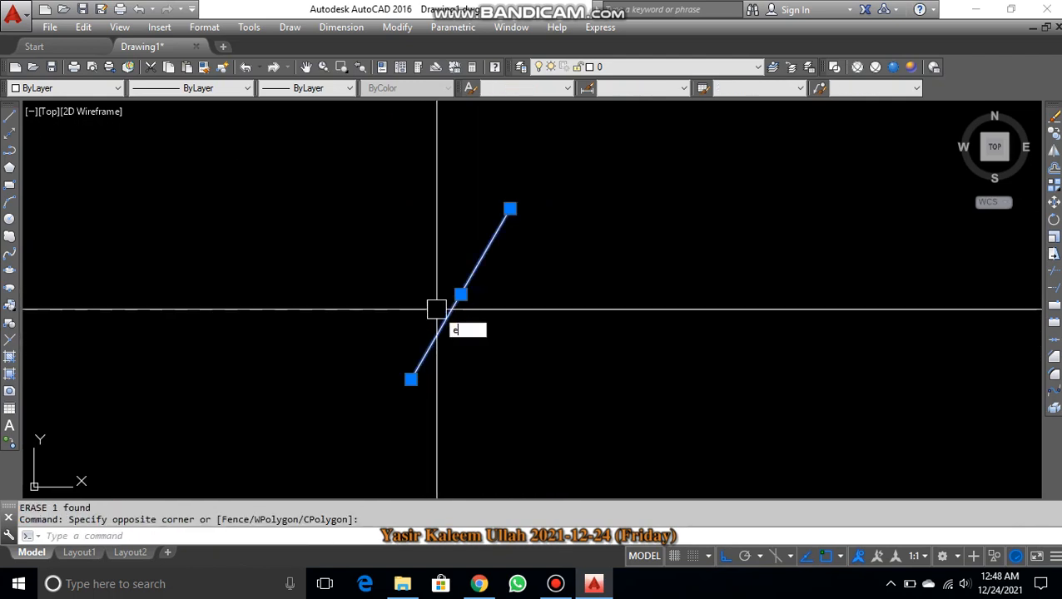
{"action": "key", "text": "Return"}
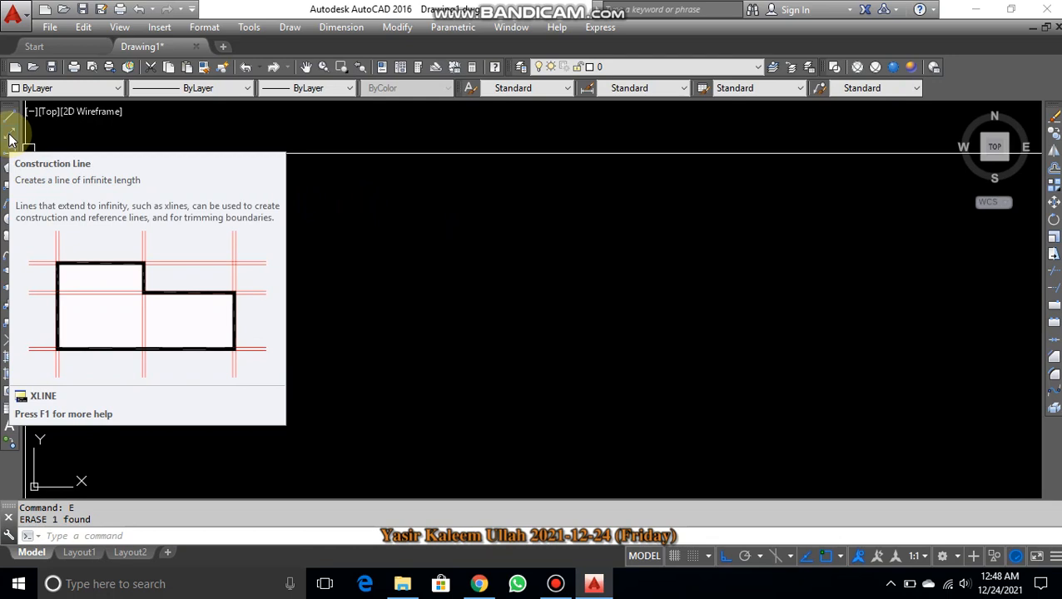
{"action": "left_click", "coordinate": [10, 135]}
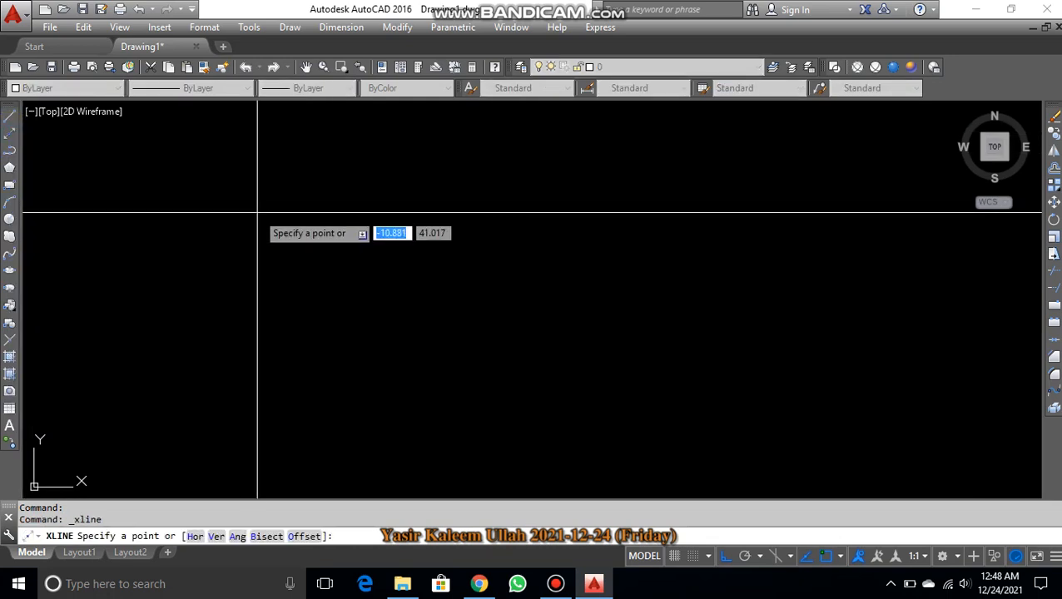
{"action": "key", "text": "Escape"}
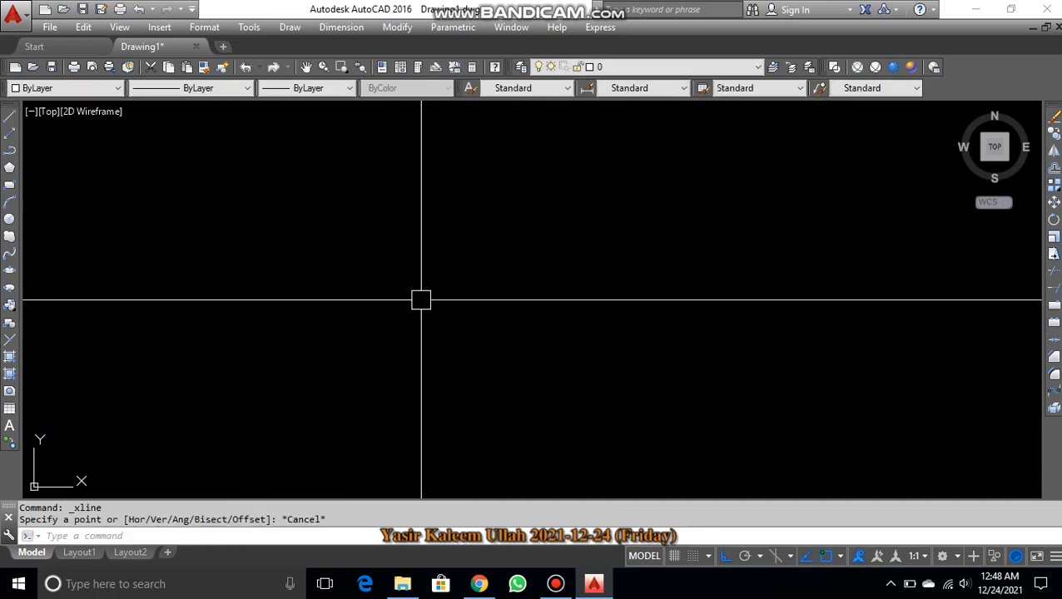
{"action": "type", "text": "x"}
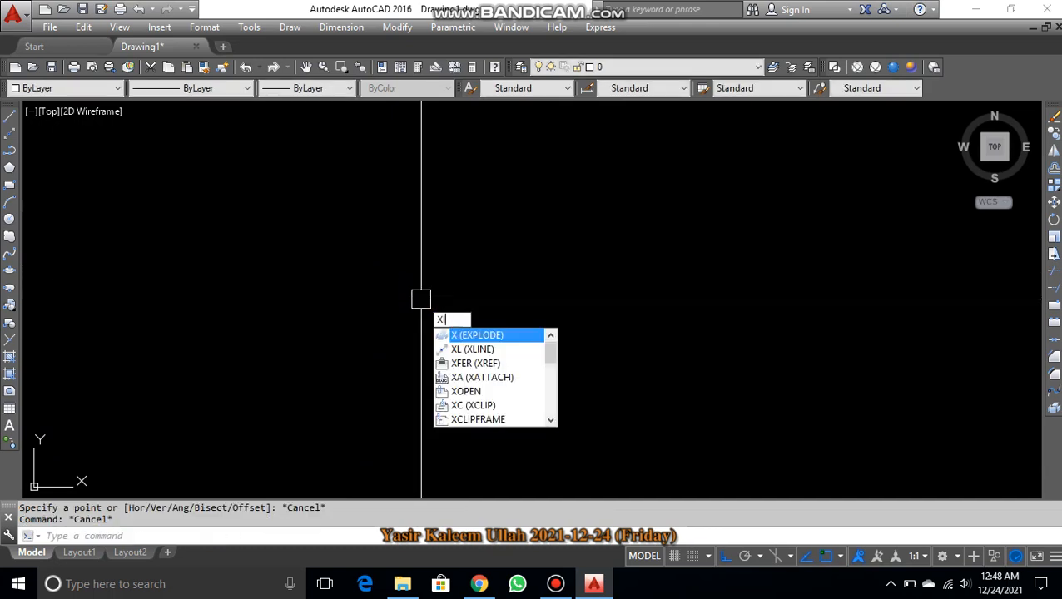
{"action": "type", "text": "l"}
{"action": "key", "text": "Escape"}
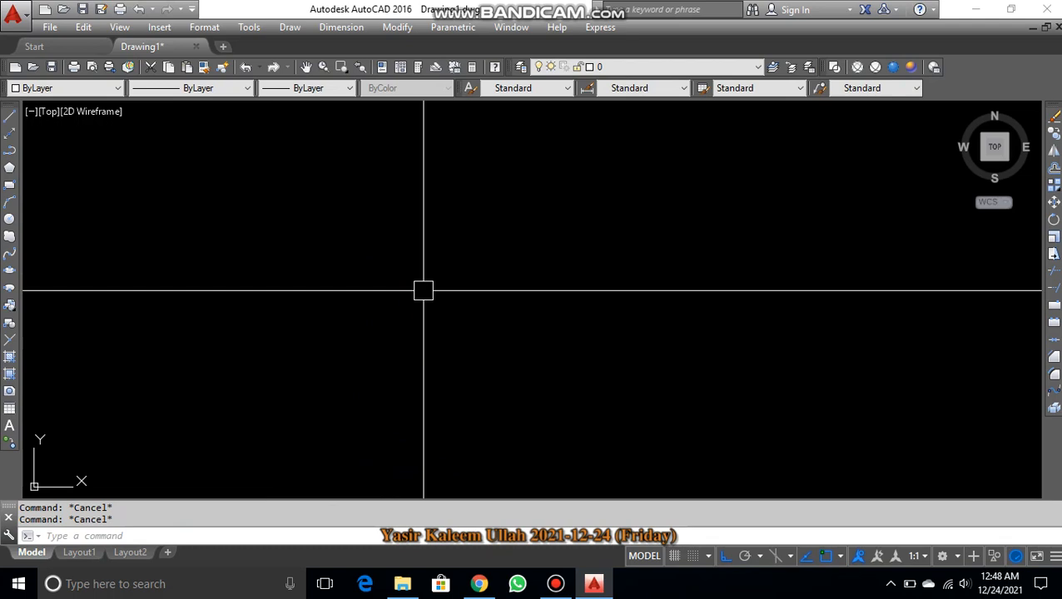
Draw a 50 mm horizontal line with Ortho mode on, after briefly switching Ortho off and on again.
{"action": "type", "text": "l"}
{"action": "key", "text": "Return"}
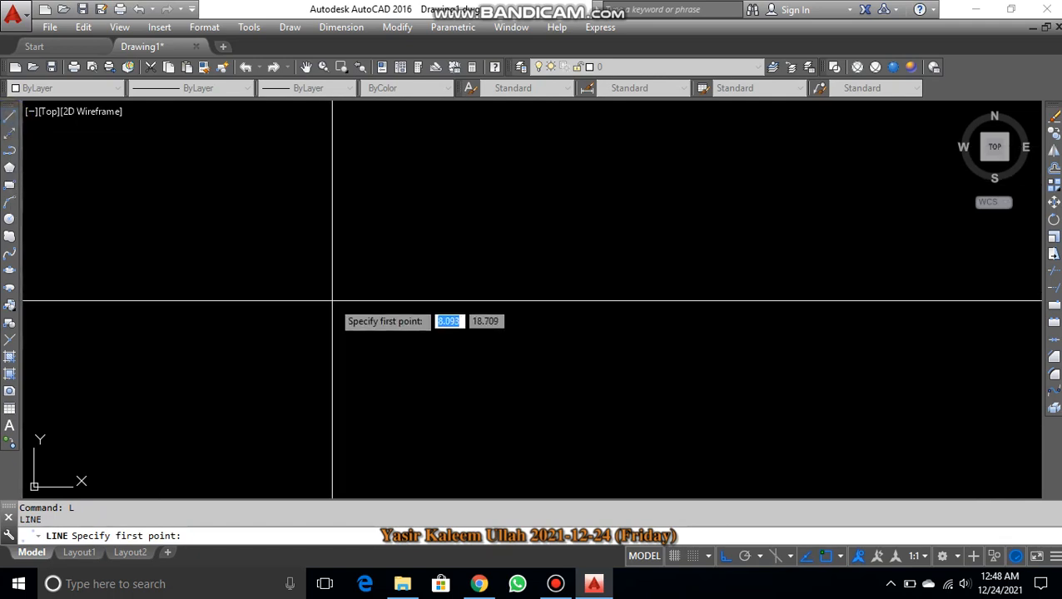
{"action": "left_click", "coordinate": [292, 290]}
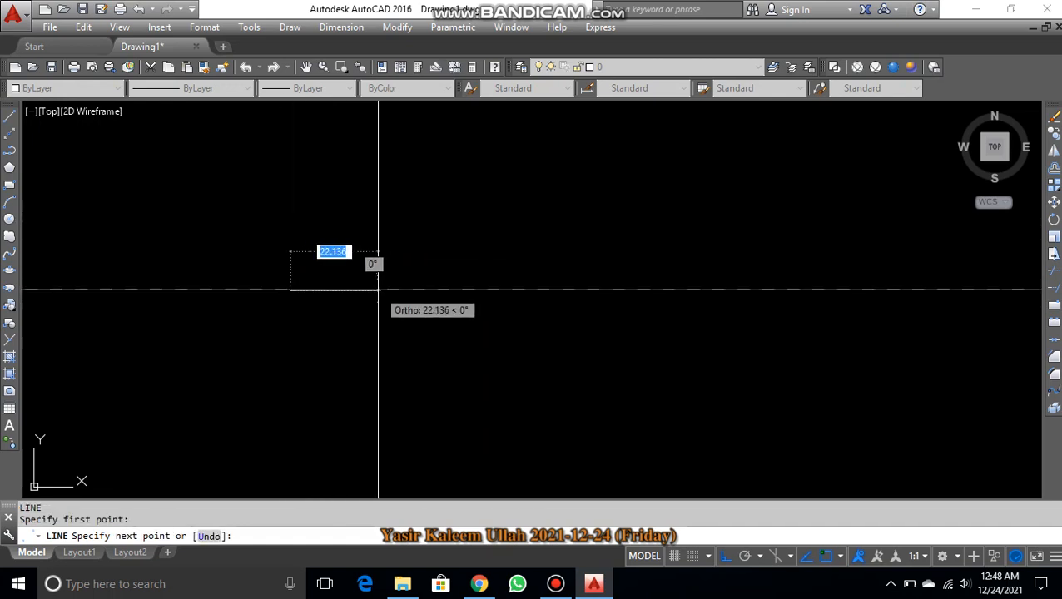
{"action": "key", "text": "F8"}
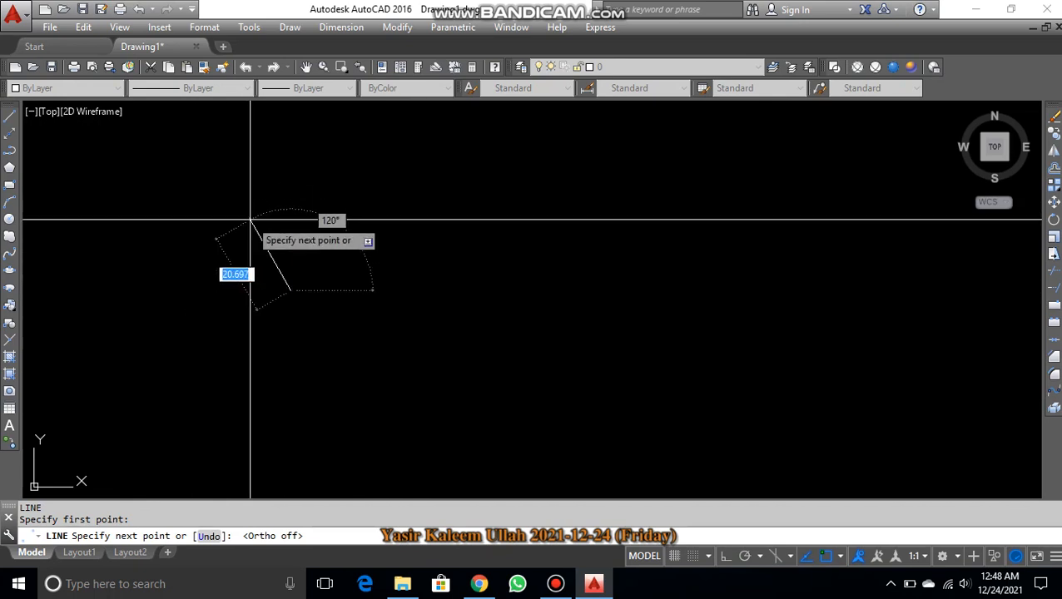
{"action": "key", "text": "F8"}
{"action": "middle_click_drag", "start_coordinate": [319, 224], "coordinate": [320, 261]}
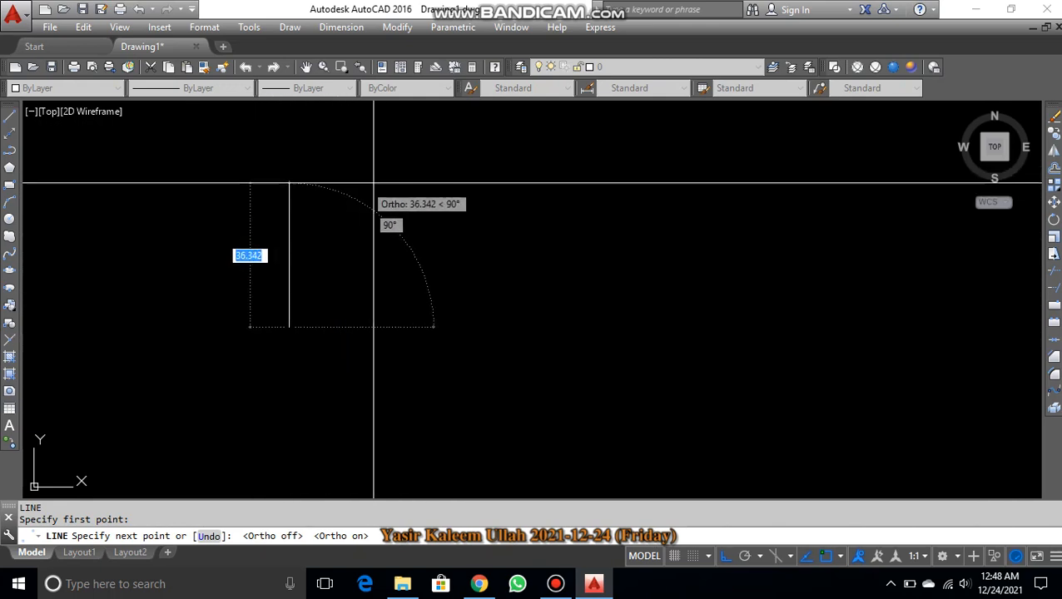
{"action": "middle_click_drag", "start_coordinate": [382, 254], "coordinate": [533, 346]}
{"action": "scroll", "coordinate": [441, 262], "scroll_direction": "down", "scroll_amount": 2}
{"action": "middle_click_drag", "start_coordinate": [483, 298], "coordinate": [336, 259]}
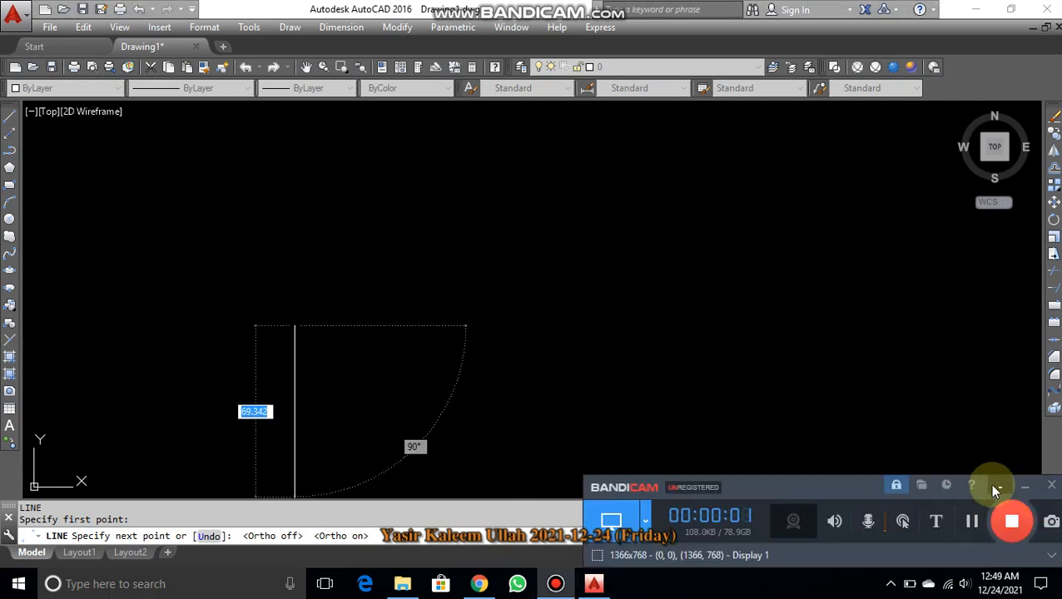
{"action": "left_click", "coordinate": [1024, 486]}
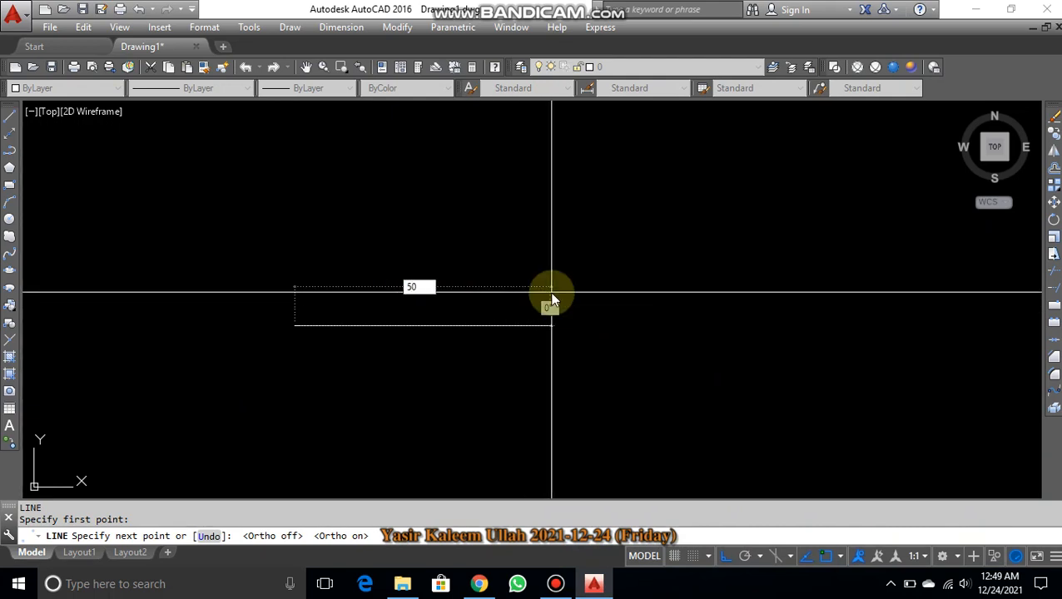
{"action": "key", "text": "Return"}
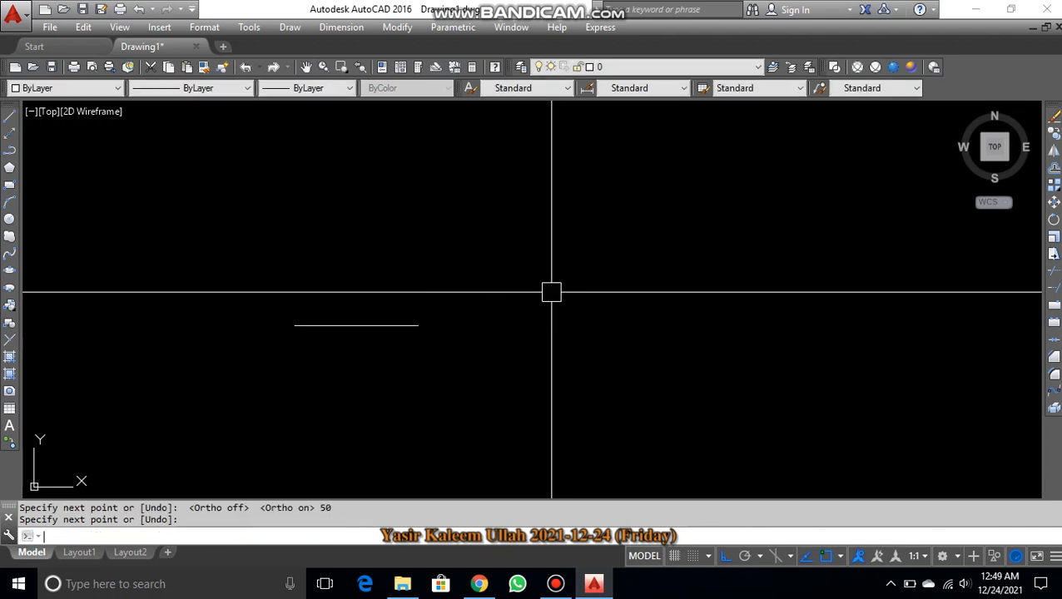
Erase the 50 mm horizontal line.
{"action": "left_click", "coordinate": [379, 275]}
{"action": "key", "text": "Escape"}
{"action": "left_click", "coordinate": [378, 275]}
{"action": "left_click", "coordinate": [344, 354]}
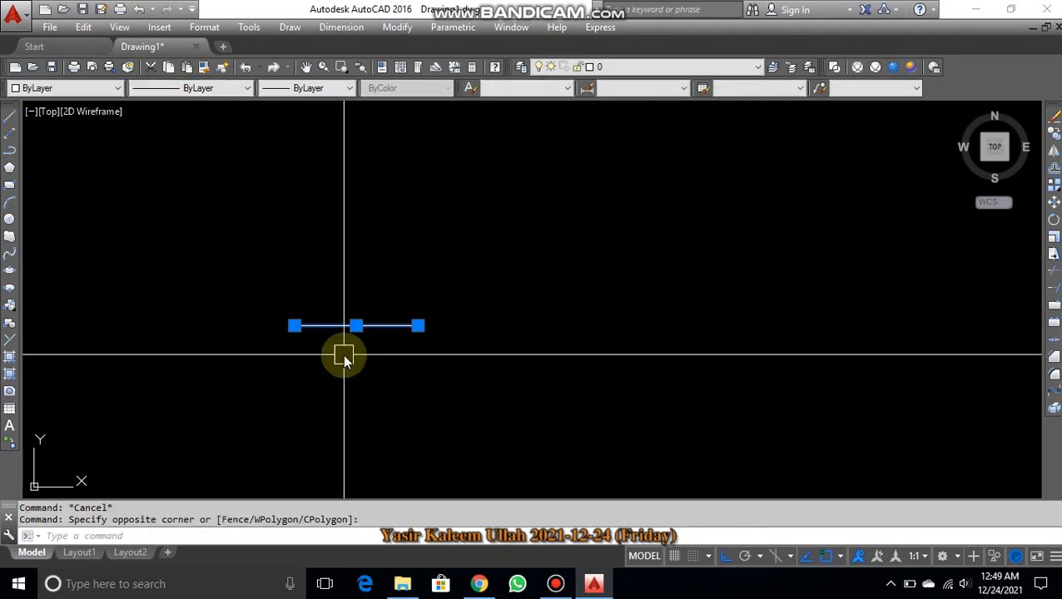
{"action": "type", "text": "e"}
{"action": "key", "text": "Return"}
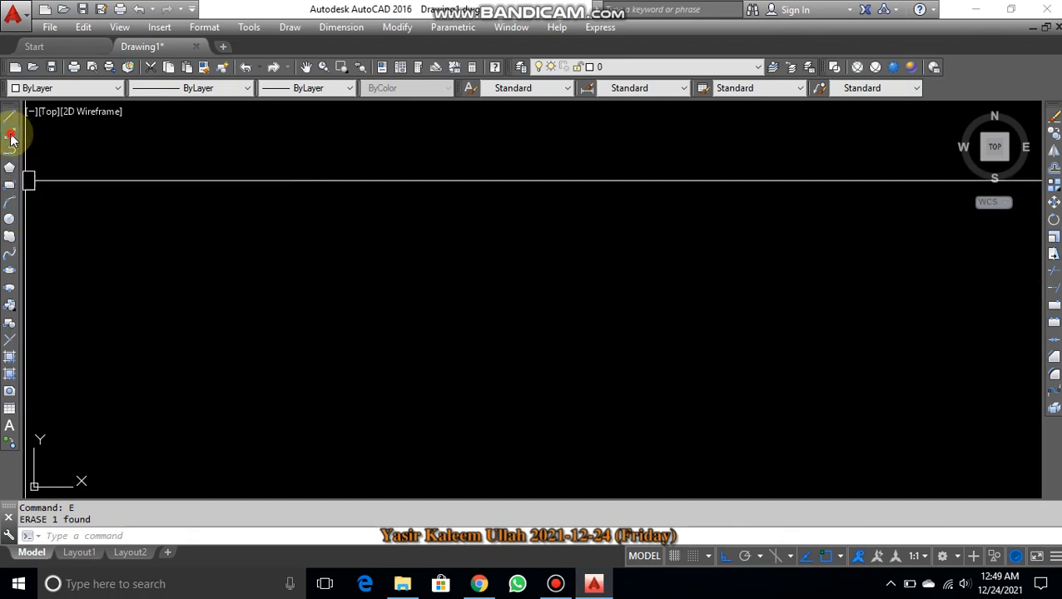
{"action": "left_click", "coordinate": [11, 139]}
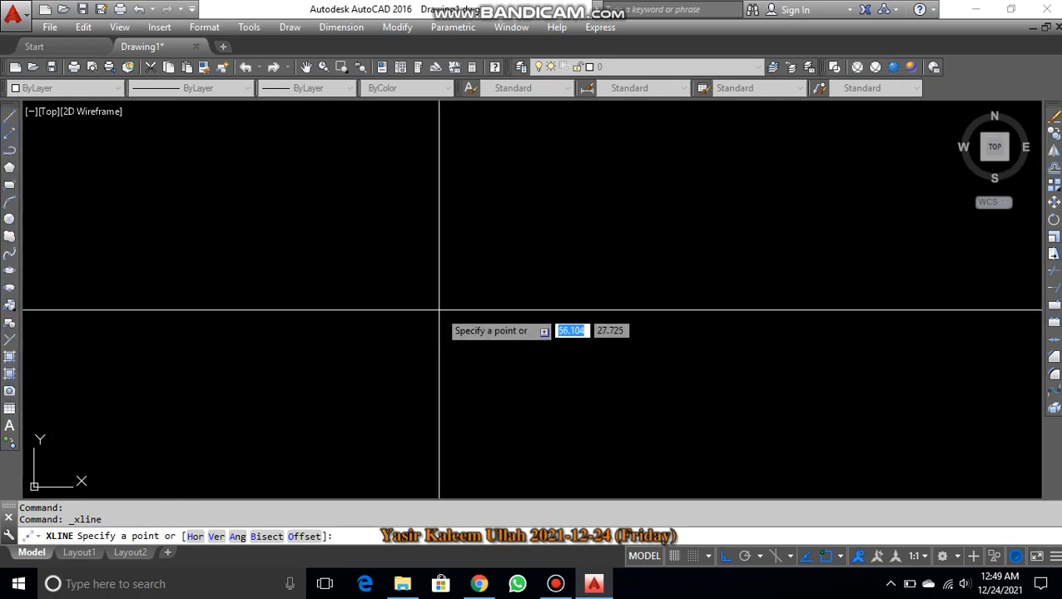
{"action": "key", "text": "Escape"}
{"action": "key", "text": "Escape"}
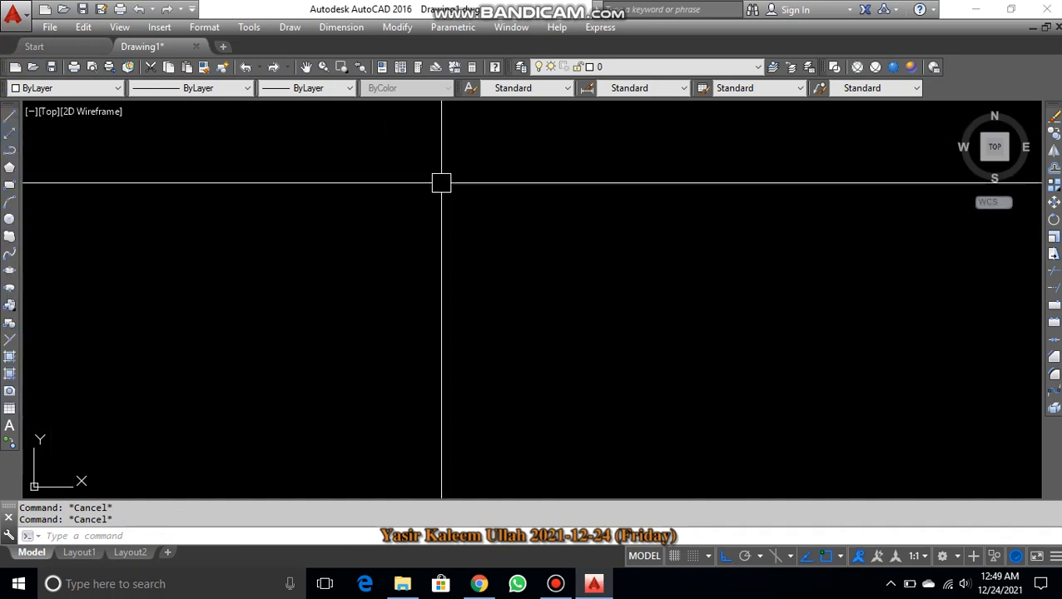
Draw a vertical and a horizontal construction line (XLINE) crossing at one common point, using Ortho mode.
{"action": "type", "text": "xl"}
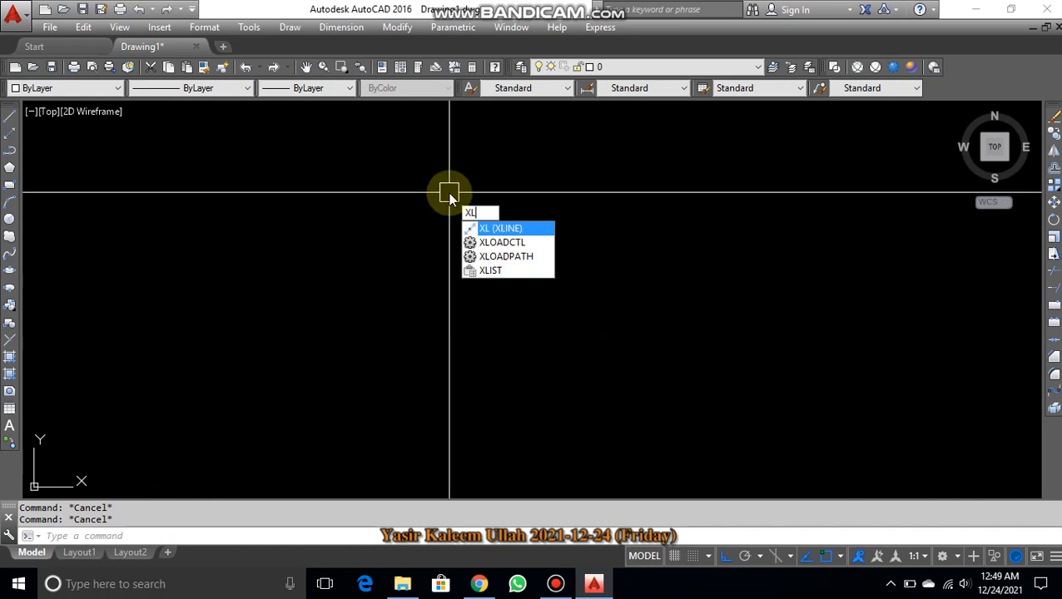
{"action": "key", "text": "Return"}
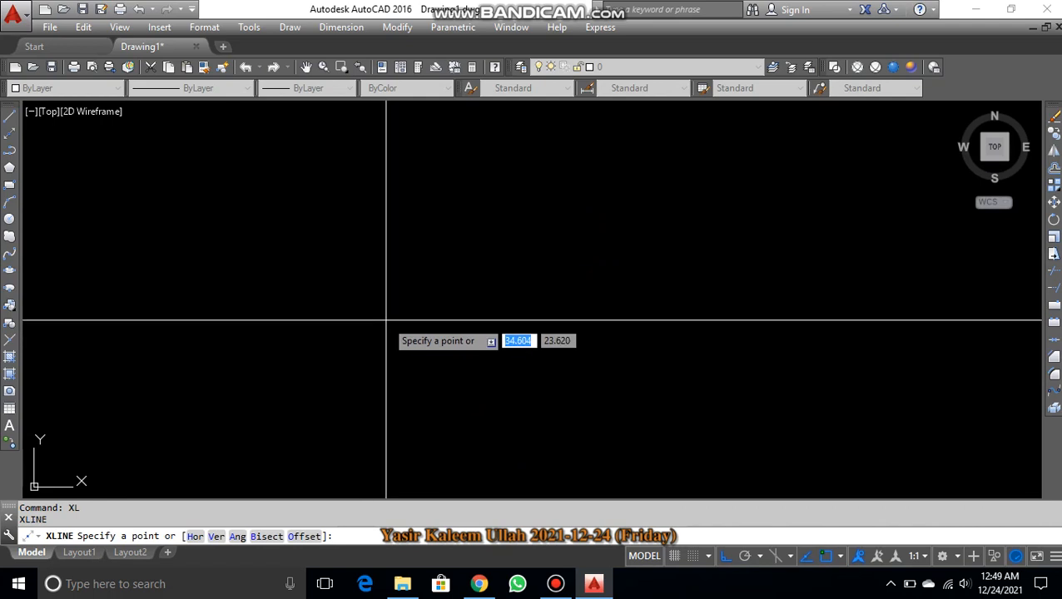
{"action": "left_click", "coordinate": [358, 280]}
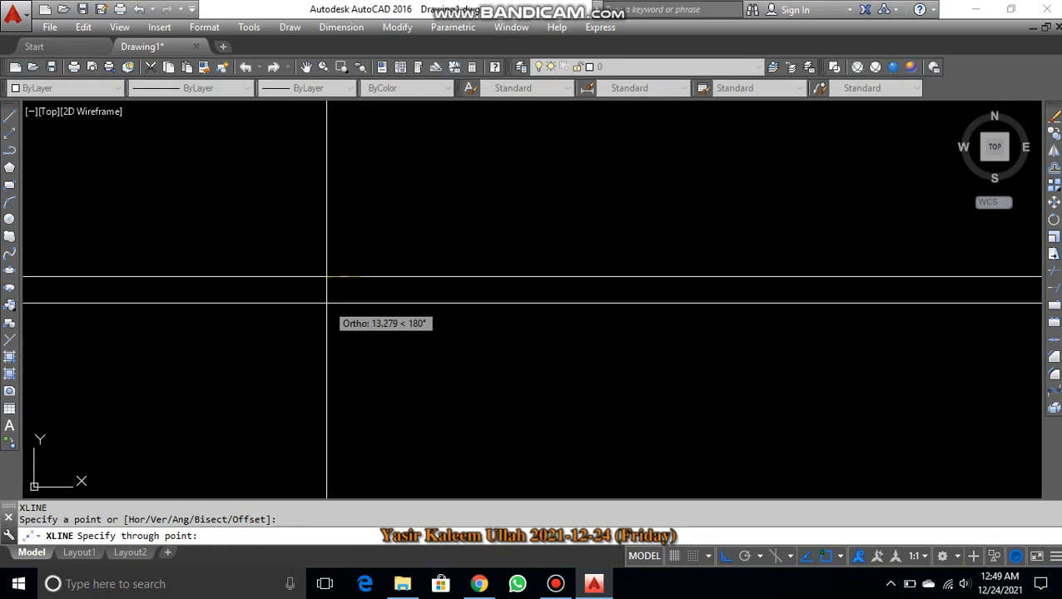
{"action": "left_click", "coordinate": [324, 376]}
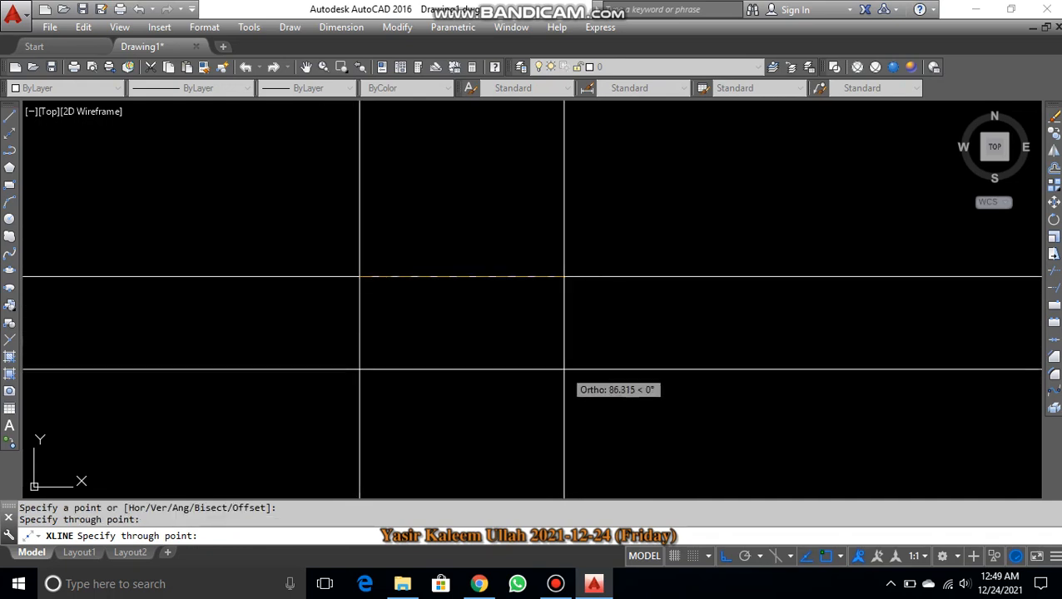
{"action": "left_click", "coordinate": [740, 371]}
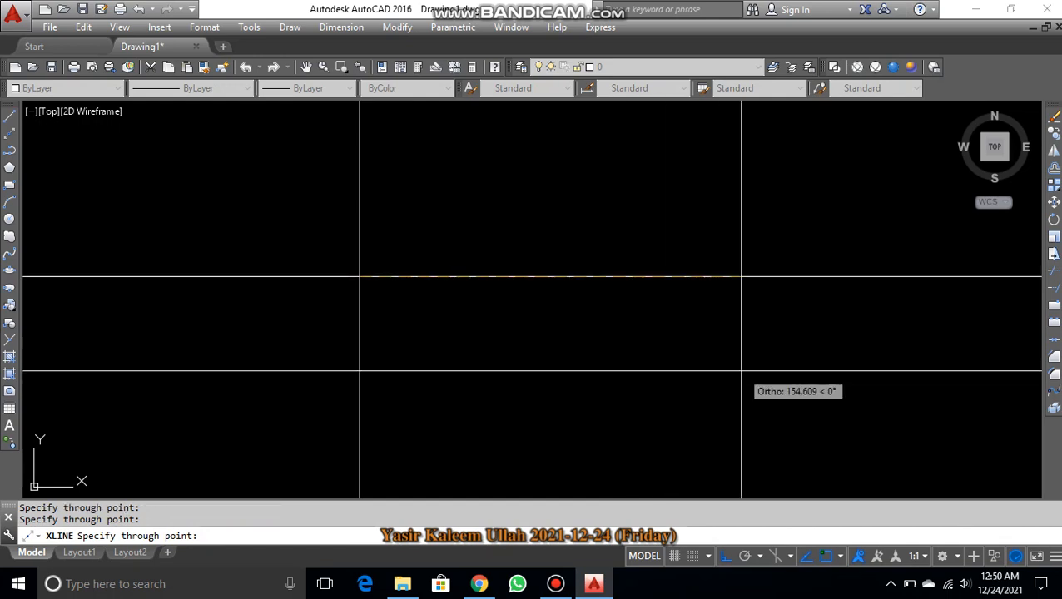
{"action": "key", "text": "Escape"}
Erase both crossing construction lines.
{"action": "left_click", "coordinate": [429, 254]}
{"action": "left_click", "coordinate": [349, 312]}
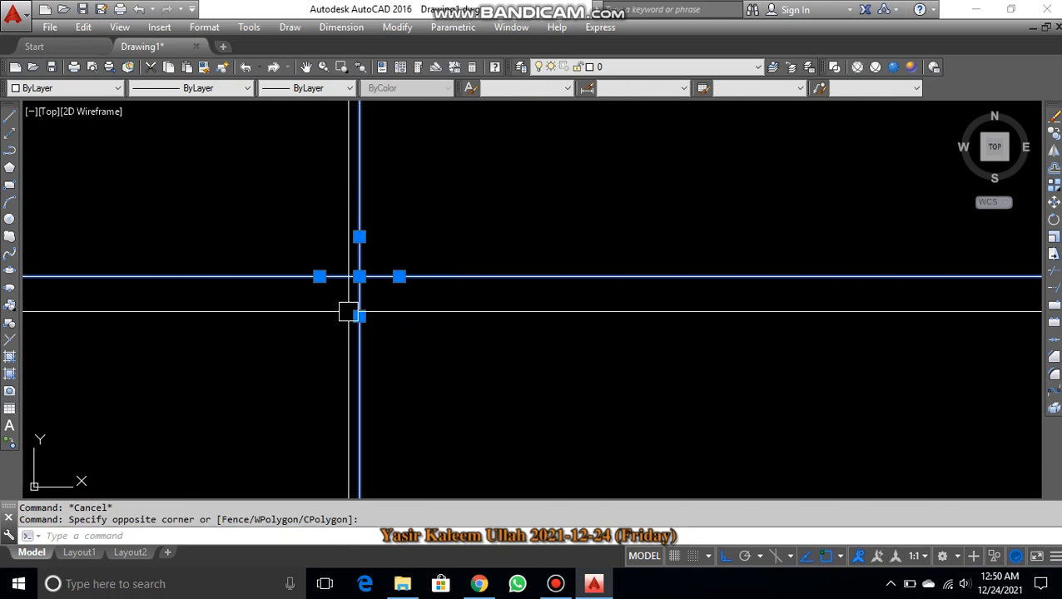
{"action": "type", "text": "e"}
{"action": "key", "text": "Return"}
{"action": "key", "text": "Escape"}
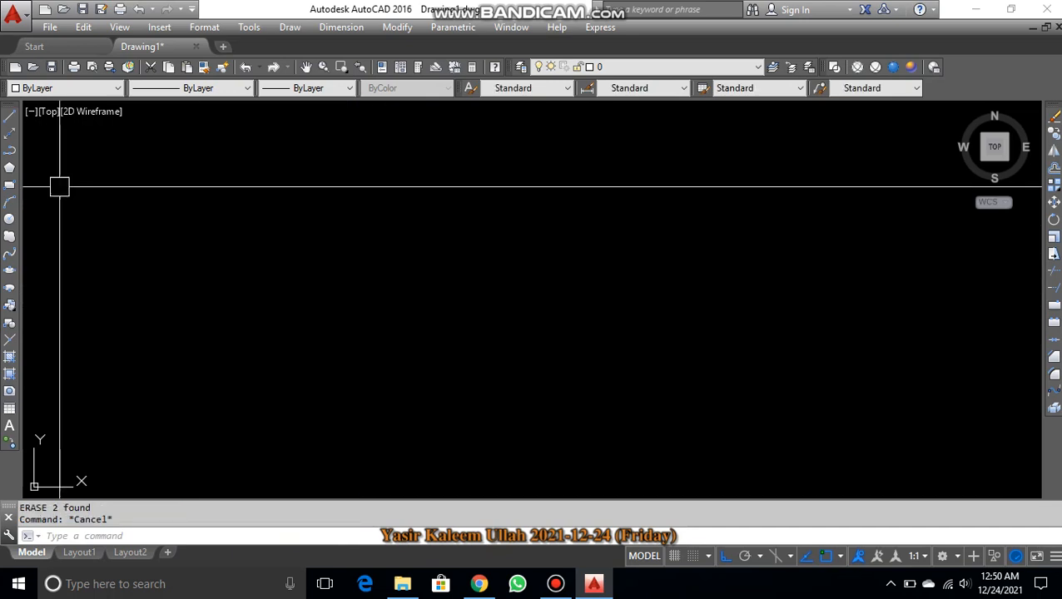
Draw a horizontal construction line and add a vertical one through the same base point with Ortho mode.
{"action": "left_click", "coordinate": [9, 136]}
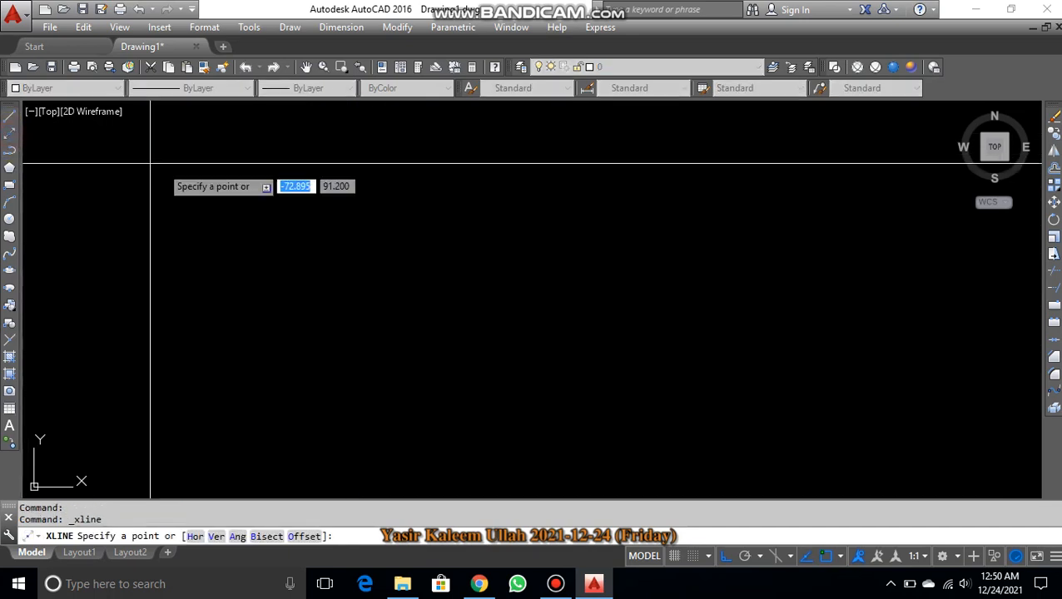
{"action": "left_click", "coordinate": [349, 280]}
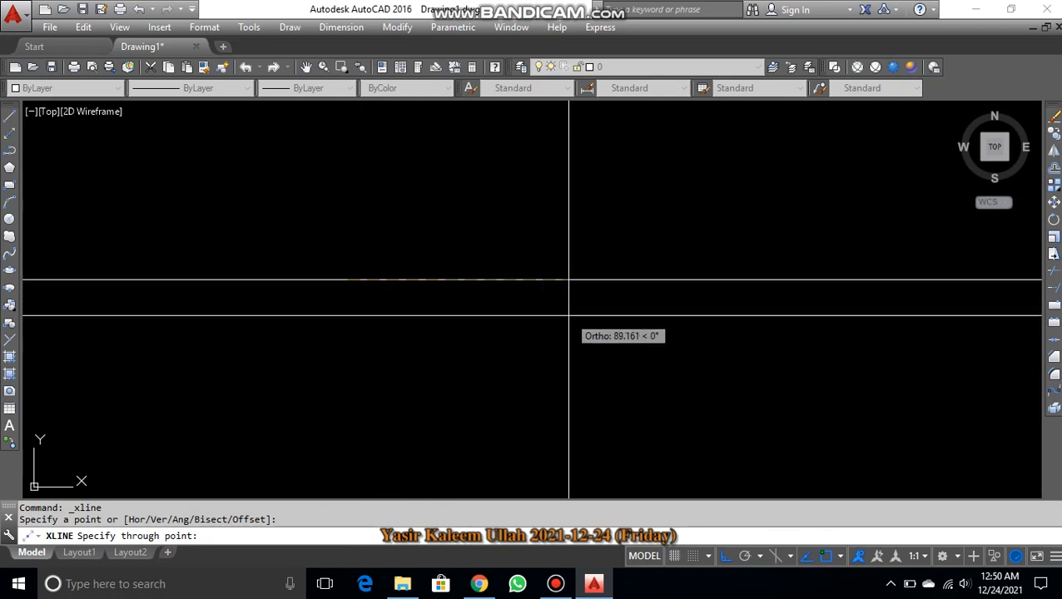
{"action": "left_click", "coordinate": [665, 319]}
{"action": "middle_click_drag", "start_coordinate": [352, 332], "coordinate": [355, 387]}
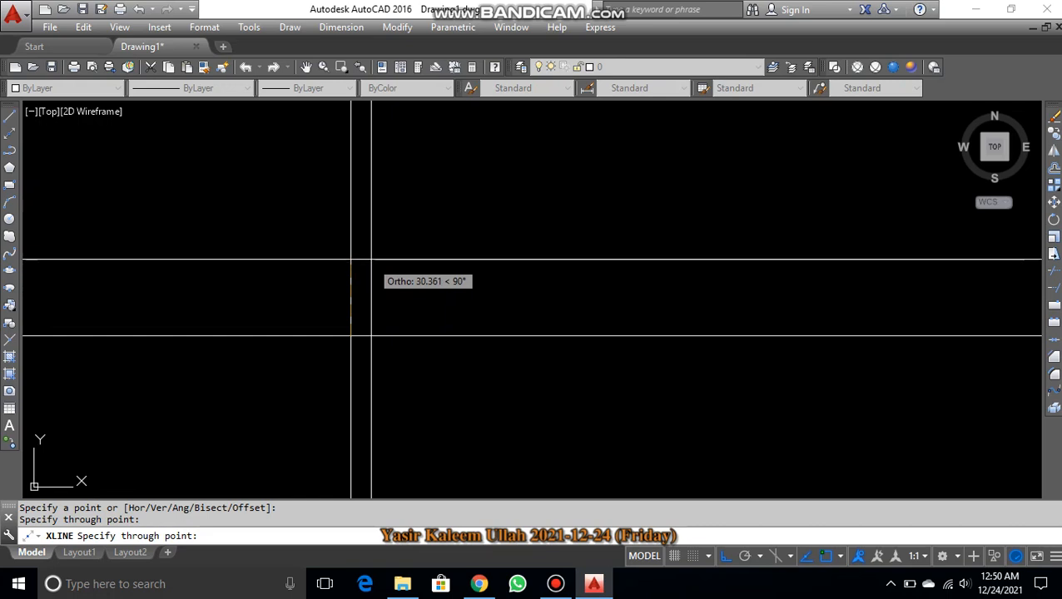
{"action": "left_click", "coordinate": [378, 169]}
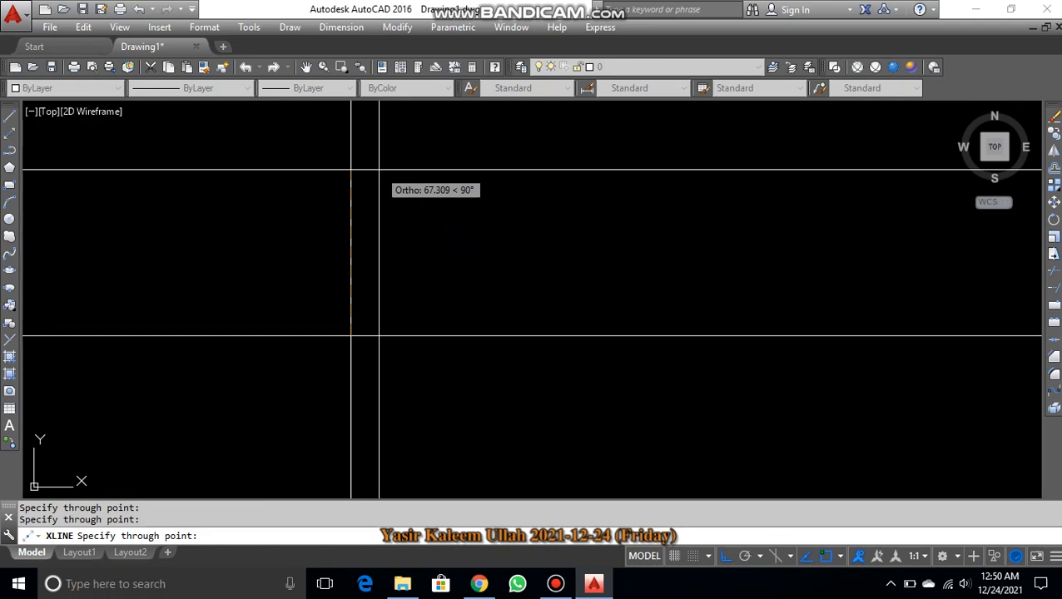
{"action": "key", "text": "Return"}
Erase the horizontal and vertical construction lines together.
{"action": "scroll", "coordinate": [391, 306], "scroll_direction": "down", "scroll_amount": 2}
{"action": "middle_click_drag", "start_coordinate": [367, 338], "coordinate": [467, 279]}
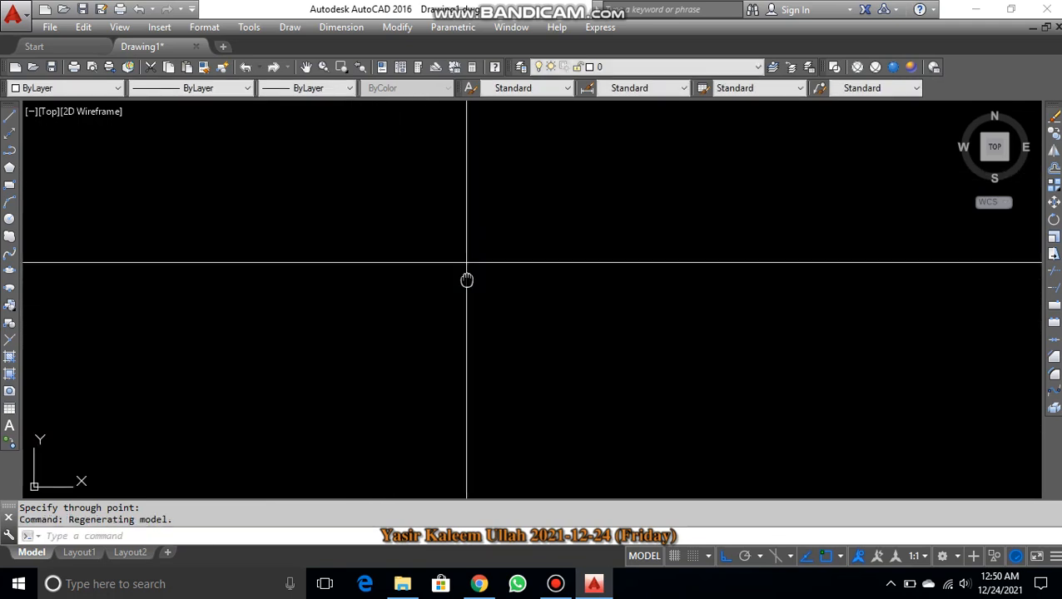
{"action": "left_click", "coordinate": [529, 209]}
{"action": "left_click", "coordinate": [435, 299]}
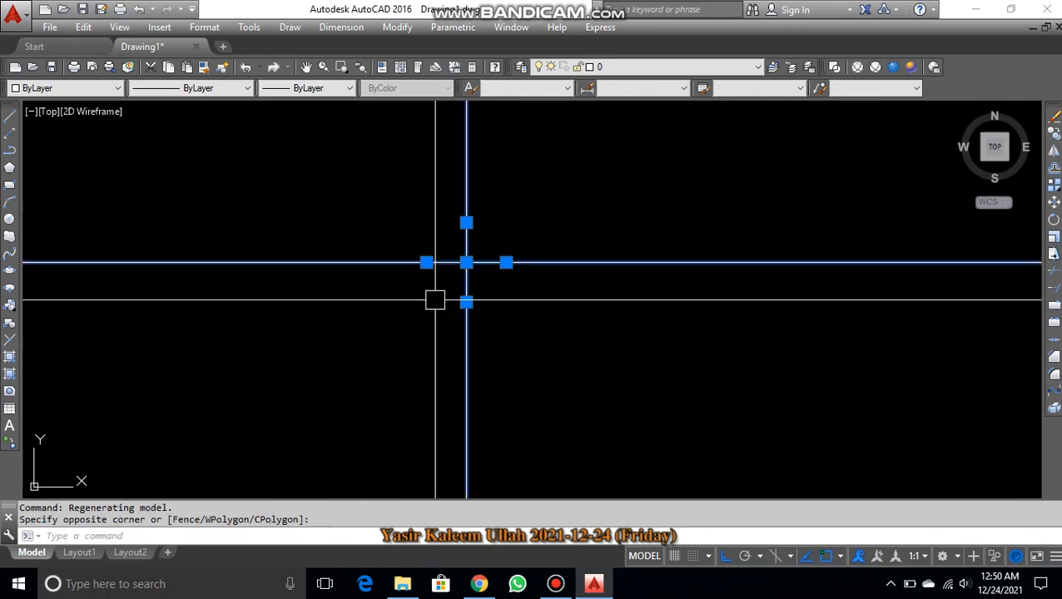
{"action": "type", "text": "E"}
{"action": "key", "text": "Return"}
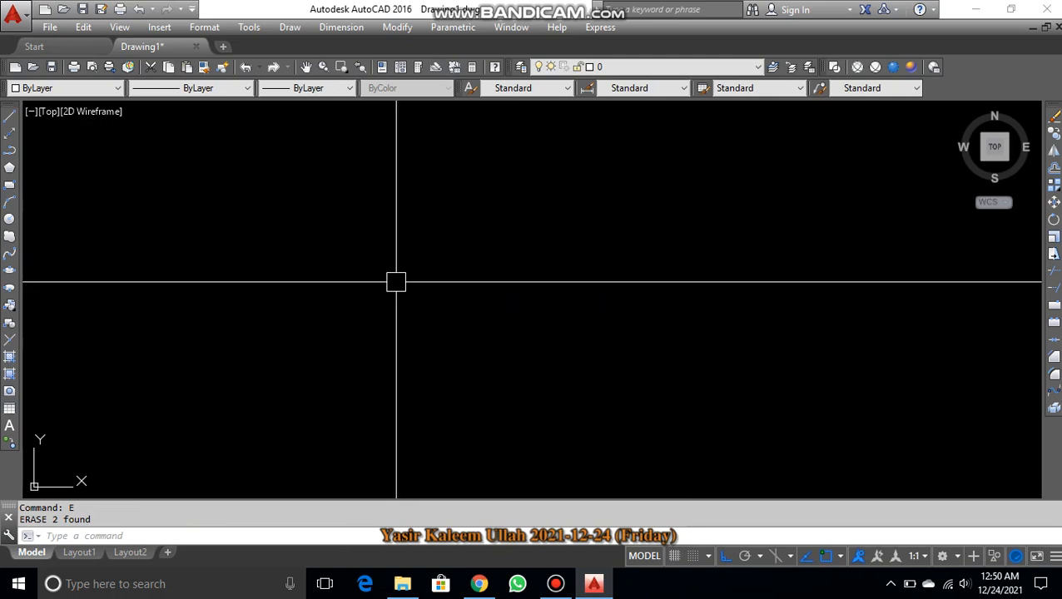
Draw a stack of 13 horizontal construction lines down the drawing area with the XLINE Hor option.
{"action": "type", "text": "x"}
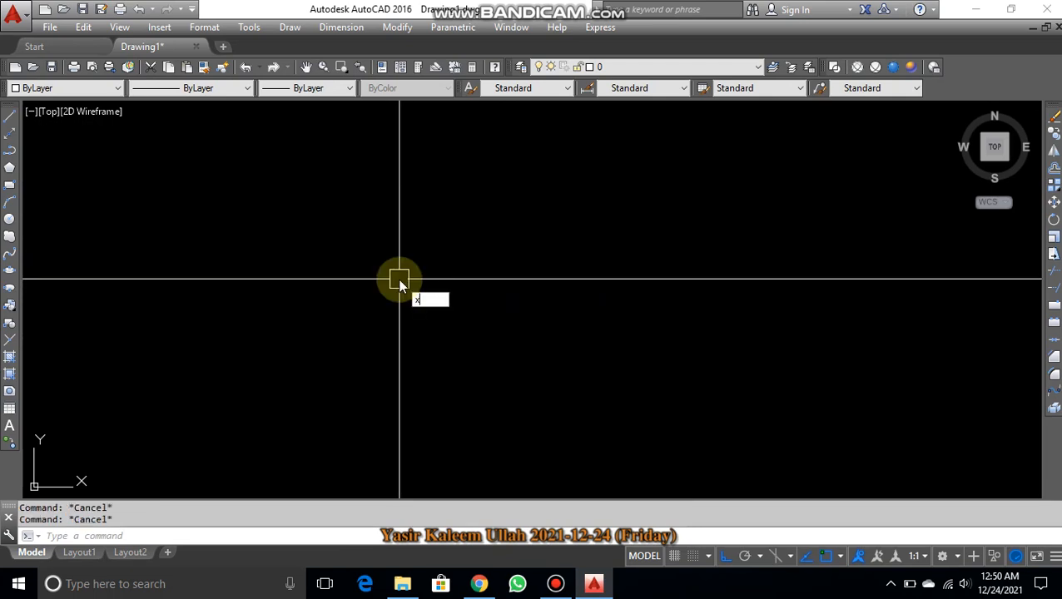
{"action": "type", "text": "l"}
{"action": "key", "text": "Return"}
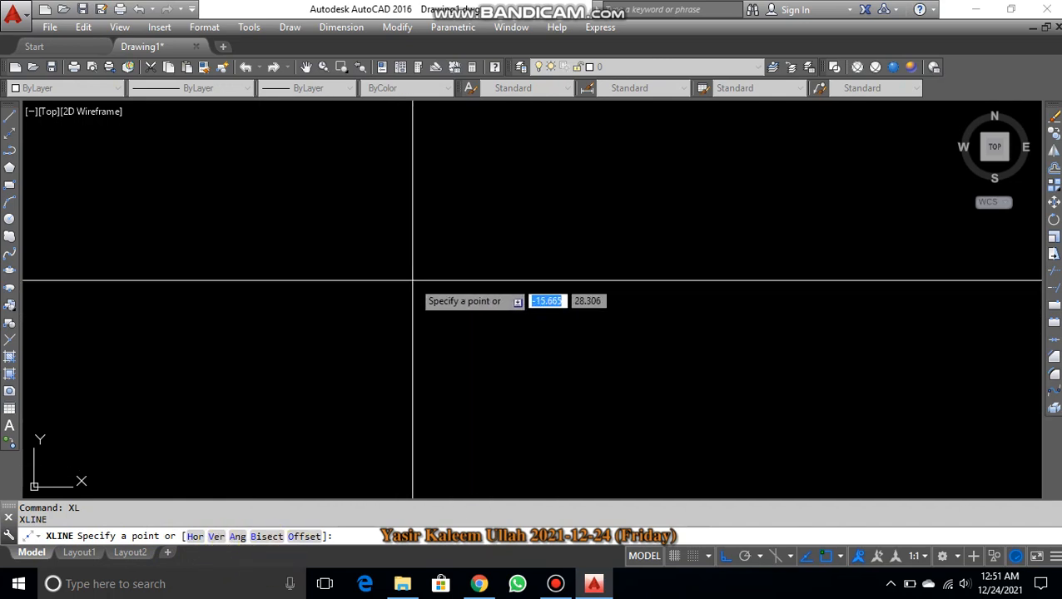
{"action": "type", "text": "h"}
{"action": "key", "text": "Return"}
{"action": "left_click", "coordinate": [499, 139]}
{"action": "left_click", "coordinate": [505, 162]}
{"action": "left_click", "coordinate": [505, 182]}
{"action": "left_click", "coordinate": [505, 203]}
{"action": "left_click", "coordinate": [506, 230]}
{"action": "left_click", "coordinate": [506, 254]}
{"action": "left_click", "coordinate": [507, 288]}
{"action": "left_click", "coordinate": [507, 319]}
{"action": "left_click", "coordinate": [509, 376]}
{"action": "left_click", "coordinate": [511, 407]}
{"action": "left_click", "coordinate": [515, 431]}
{"action": "left_click", "coordinate": [513, 448]}
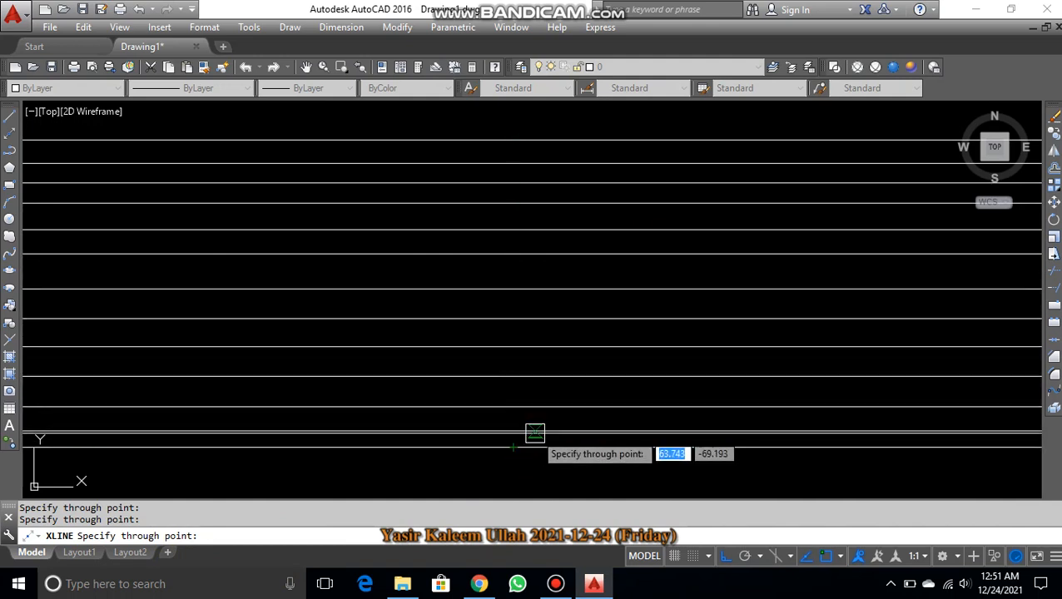
{"action": "key", "text": "Escape"}
Erase all the horizontal construction lines with one crossing selection.
{"action": "left_click", "coordinate": [566, 468]}
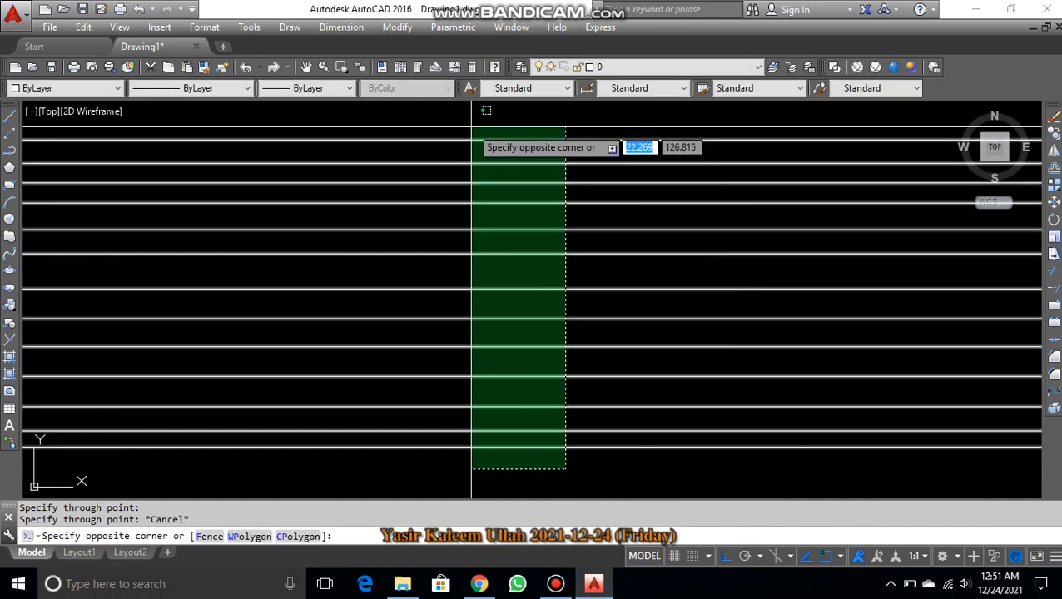
{"action": "left_click", "coordinate": [472, 125]}
{"action": "type", "text": "E"}
{"action": "key", "text": "Return"}
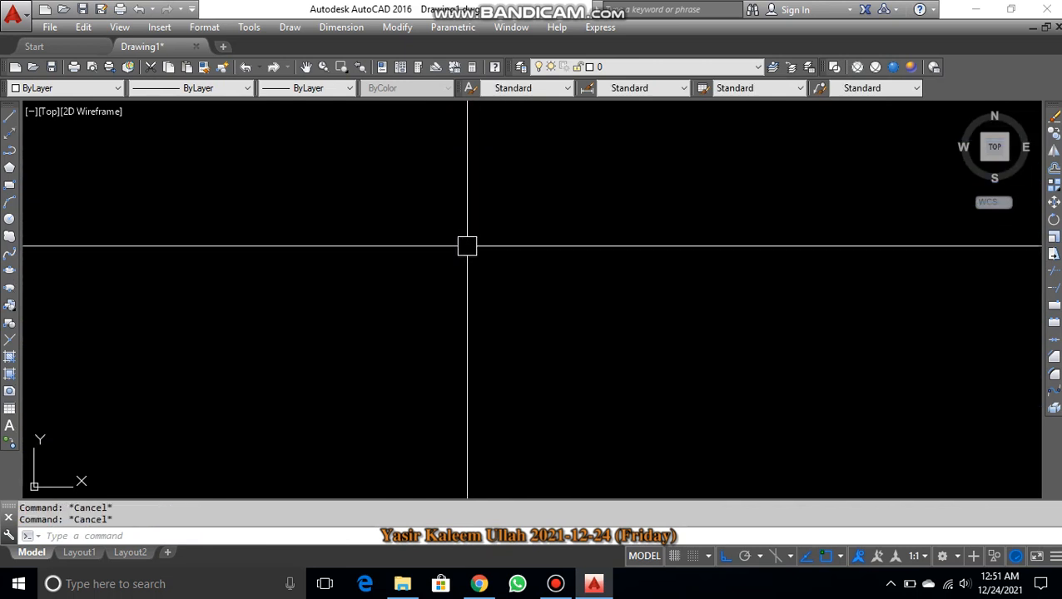
Draw a series of vertical construction lines across the whole width of the drawing area with the XLINE Ver option.
{"action": "type", "text": "x"}
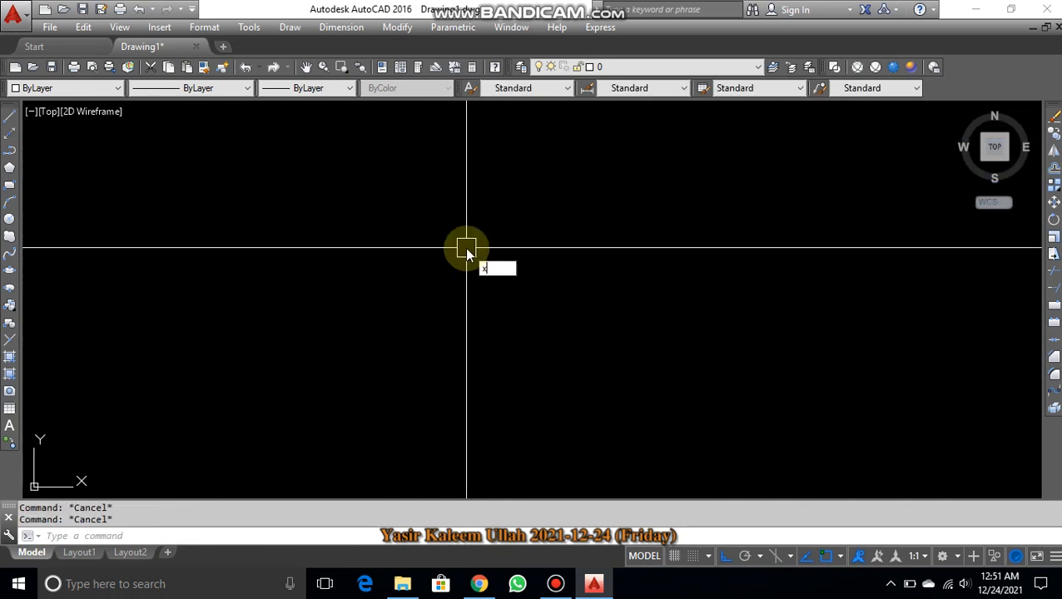
{"action": "type", "text": "l"}
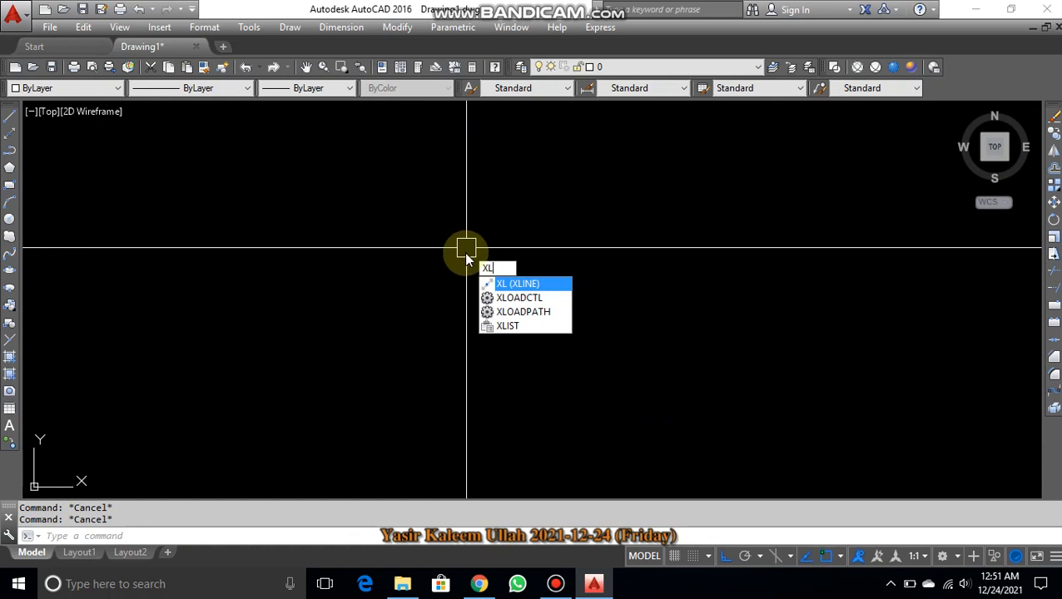
{"action": "key", "text": "Return"}
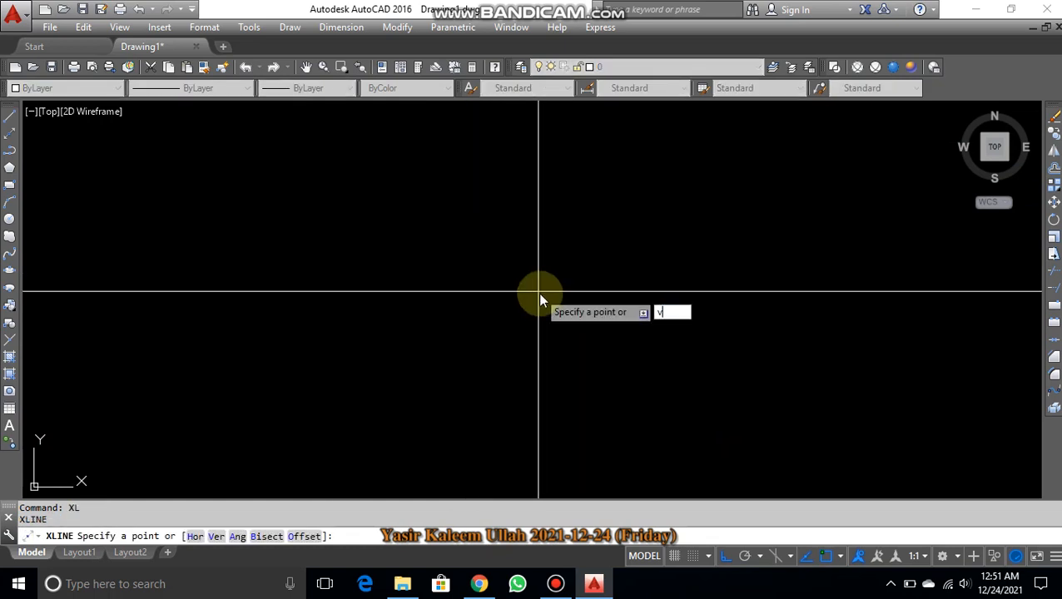
{"action": "key", "text": "Return"}
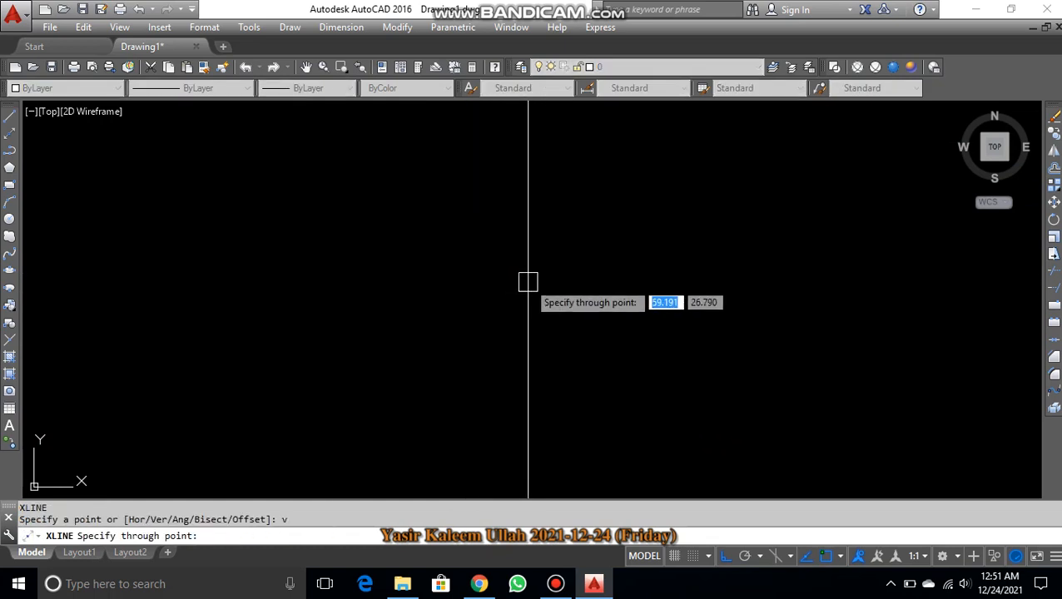
{"action": "left_click", "coordinate": [57, 253]}
{"action": "left_click", "coordinate": [86, 258]}
{"action": "left_click", "coordinate": [110, 258]}
{"action": "left_click", "coordinate": [134, 260]}
{"action": "left_click", "coordinate": [160, 262]}
{"action": "left_click", "coordinate": [198, 260]}
{"action": "left_click", "coordinate": [240, 262]}
{"action": "left_click", "coordinate": [267, 263]}
{"action": "left_click", "coordinate": [315, 268]}
{"action": "left_click", "coordinate": [334, 272]}
{"action": "left_click", "coordinate": [367, 276]}
{"action": "left_click", "coordinate": [379, 278]}
{"action": "left_click", "coordinate": [413, 282]}
{"action": "left_click", "coordinate": [461, 285]}
{"action": "left_click", "coordinate": [472, 285]}
{"action": "left_click", "coordinate": [547, 291]}
{"action": "left_click", "coordinate": [617, 294]}
{"action": "left_click", "coordinate": [694, 298]}
{"action": "left_click", "coordinate": [762, 300]}
{"action": "left_click", "coordinate": [799, 301]}
{"action": "left_click", "coordinate": [911, 308]}
{"action": "left_click", "coordinate": [936, 308]}
{"action": "left_click", "coordinate": [973, 310]}
{"action": "key", "text": "ctrl+z"}
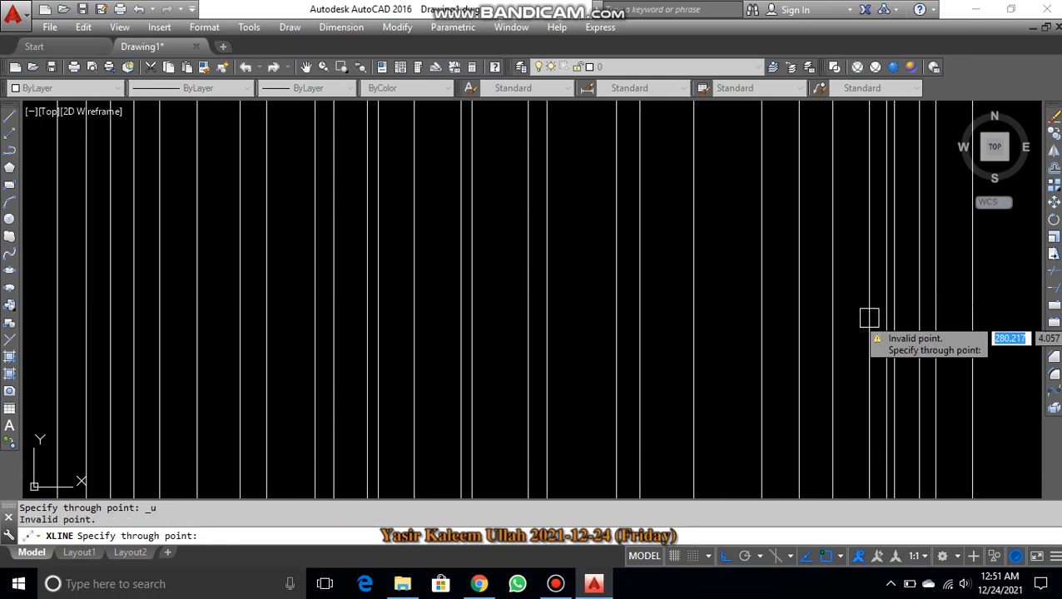
End the construction line command and undo the series of vertical construction lines.
{"action": "key", "text": "Escape"}
{"action": "key", "text": "ctrl+z"}
{"action": "key", "text": "Escape"}
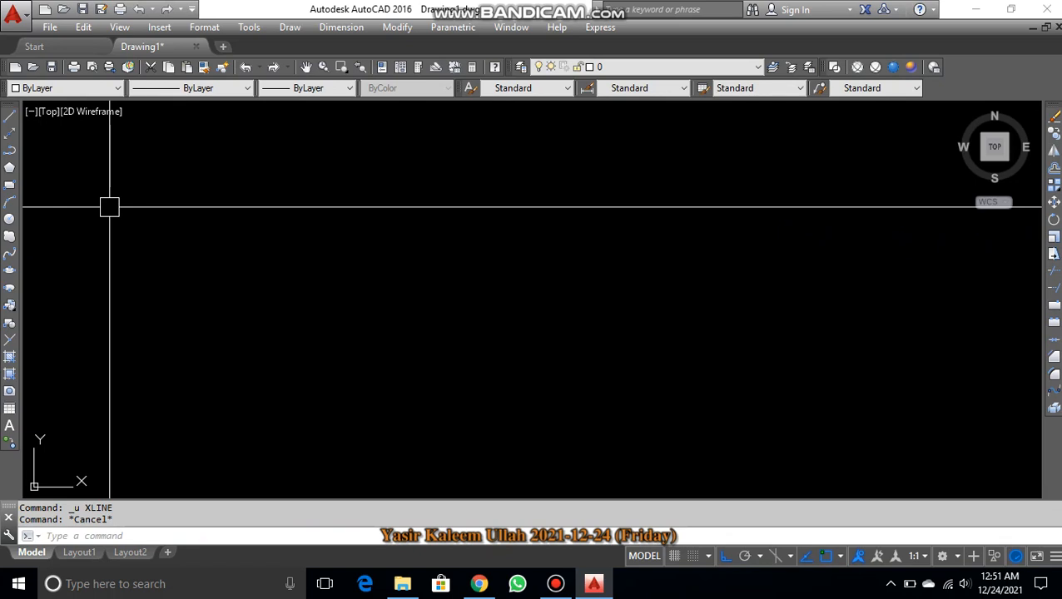
Draw a series of parallel construction lines at 45° across the whole drawing area with the XLINE Ang option.
{"action": "type", "text": "x"}
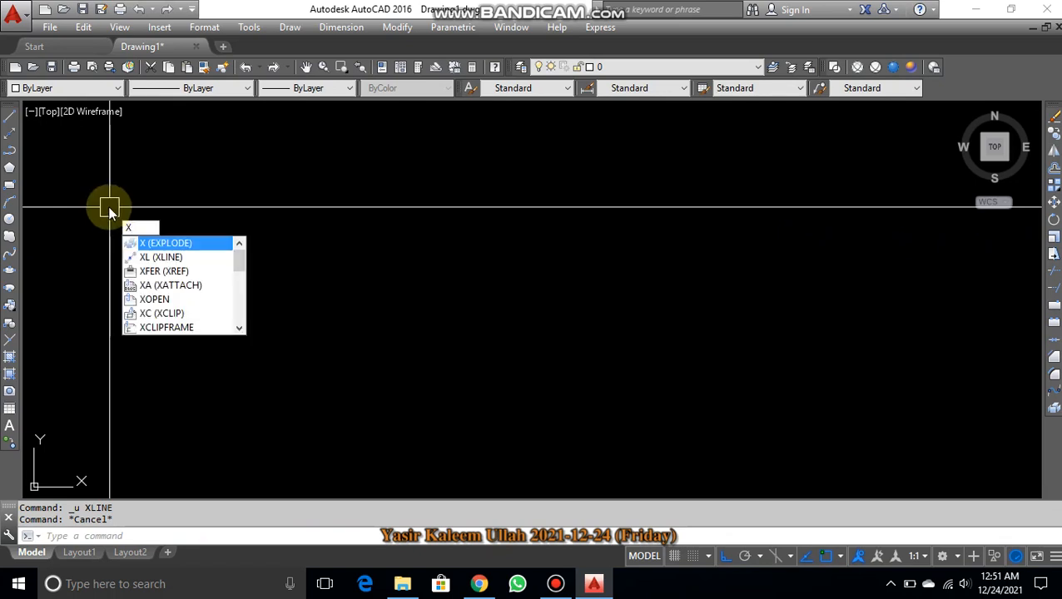
{"action": "type", "text": "l"}
{"action": "key", "text": "Return"}
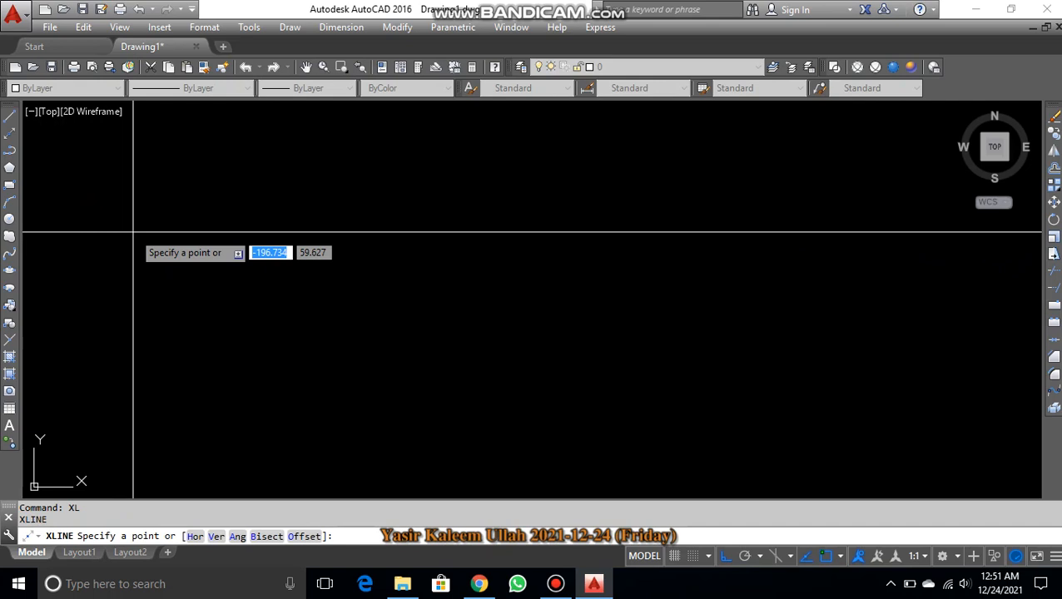
{"action": "type", "text": "a"}
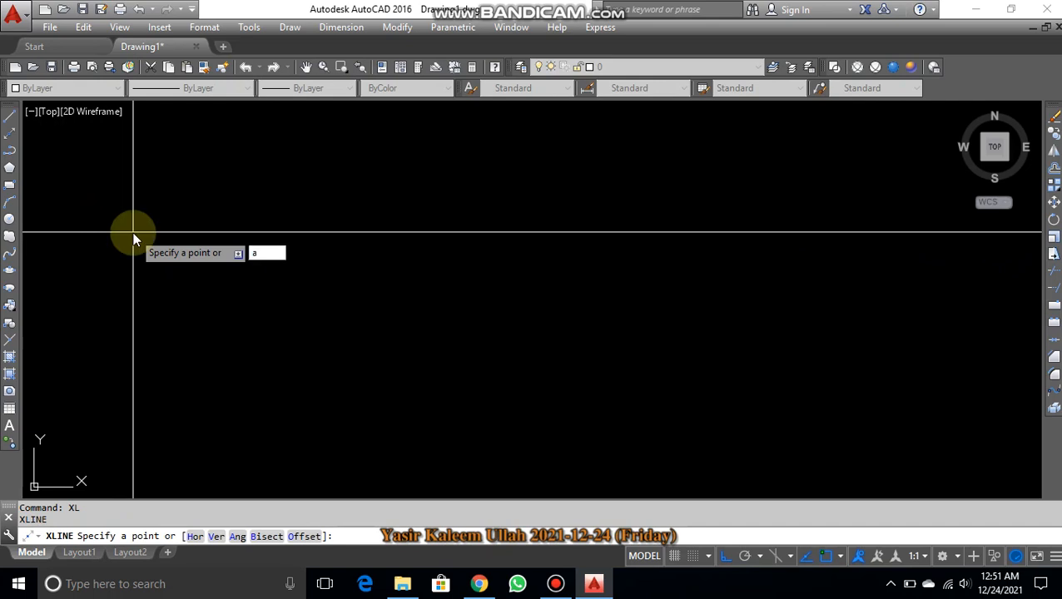
{"action": "key", "text": "Return"}
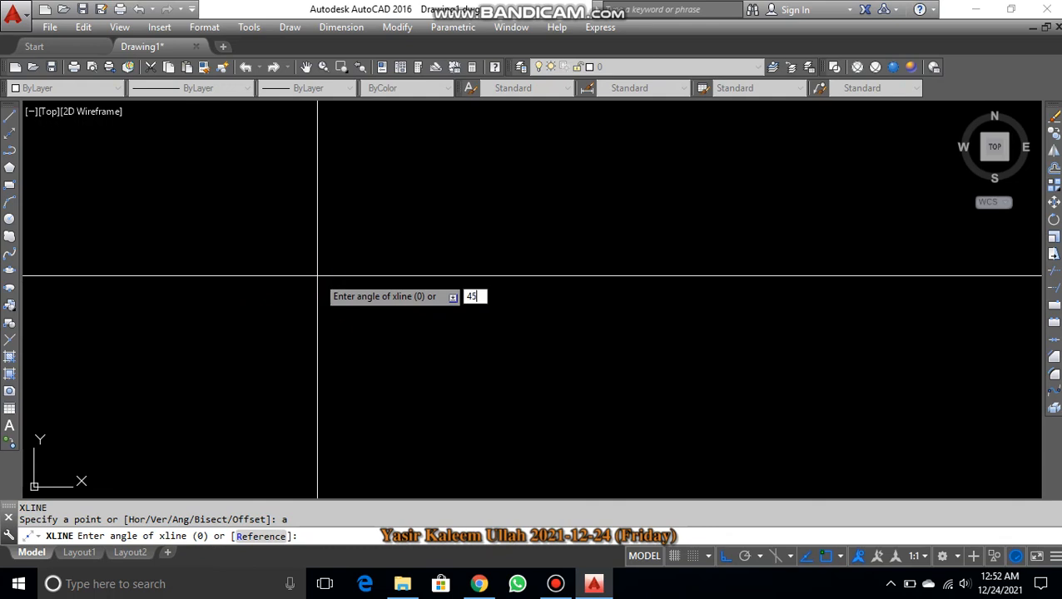
{"action": "key", "text": "Return"}
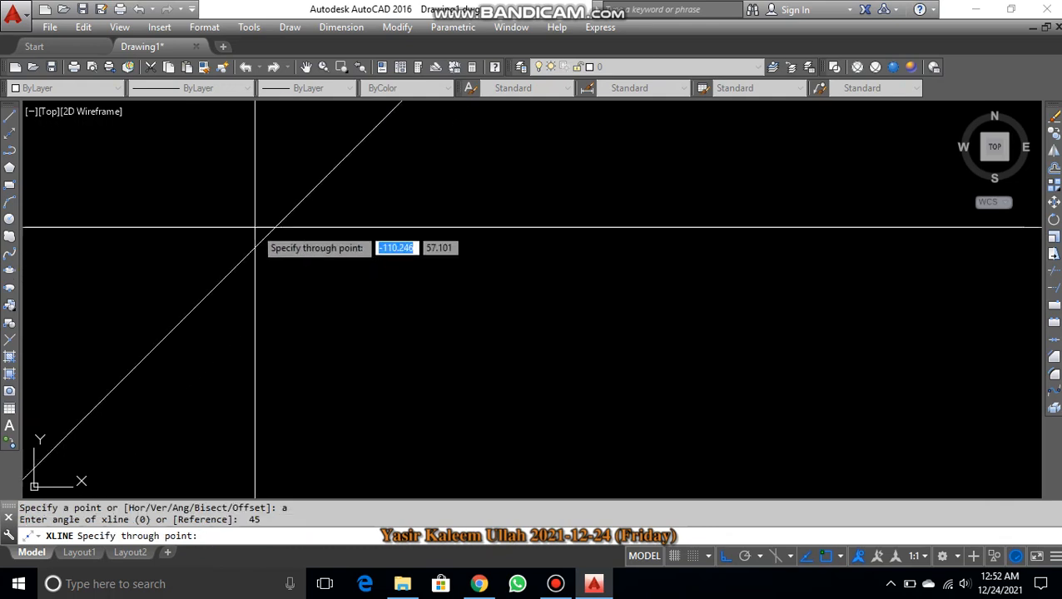
{"action": "left_click", "coordinate": [188, 153]}
{"action": "left_click", "coordinate": [207, 169]}
{"action": "left_click", "coordinate": [237, 186]}
{"action": "left_click", "coordinate": [274, 209]}
{"action": "left_click", "coordinate": [344, 235]}
{"action": "left_click", "coordinate": [403, 237]}
{"action": "left_click", "coordinate": [427, 239]}
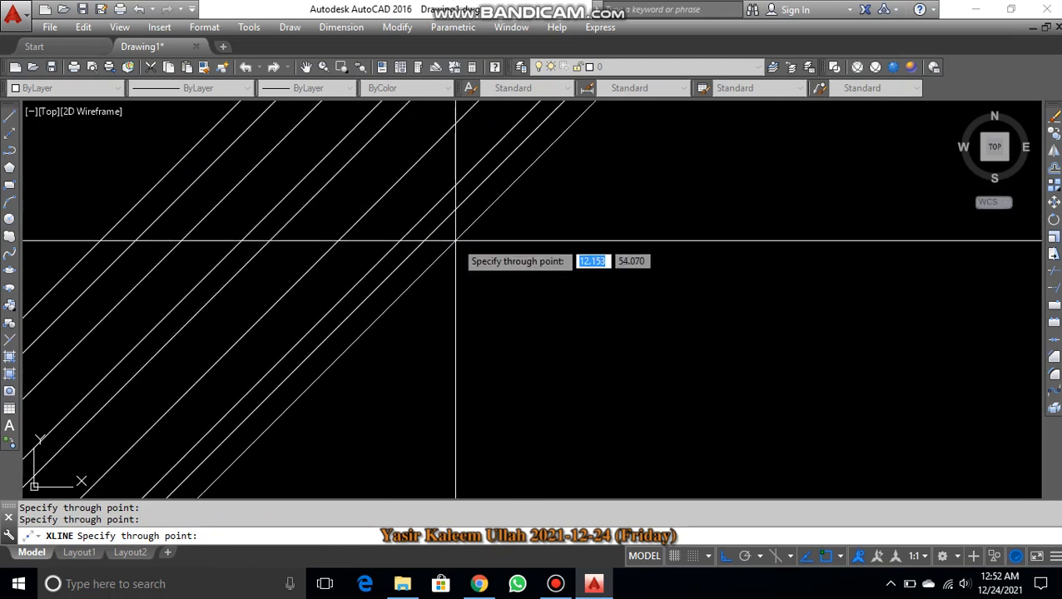
{"action": "left_click", "coordinate": [506, 240]}
{"action": "left_click", "coordinate": [584, 239]}
{"action": "left_click", "coordinate": [627, 238]}
{"action": "left_click", "coordinate": [704, 239]}
{"action": "left_click", "coordinate": [797, 239]}
{"action": "left_click", "coordinate": [899, 238]}
{"action": "left_click", "coordinate": [948, 275]}
{"action": "left_click", "coordinate": [968, 316]}
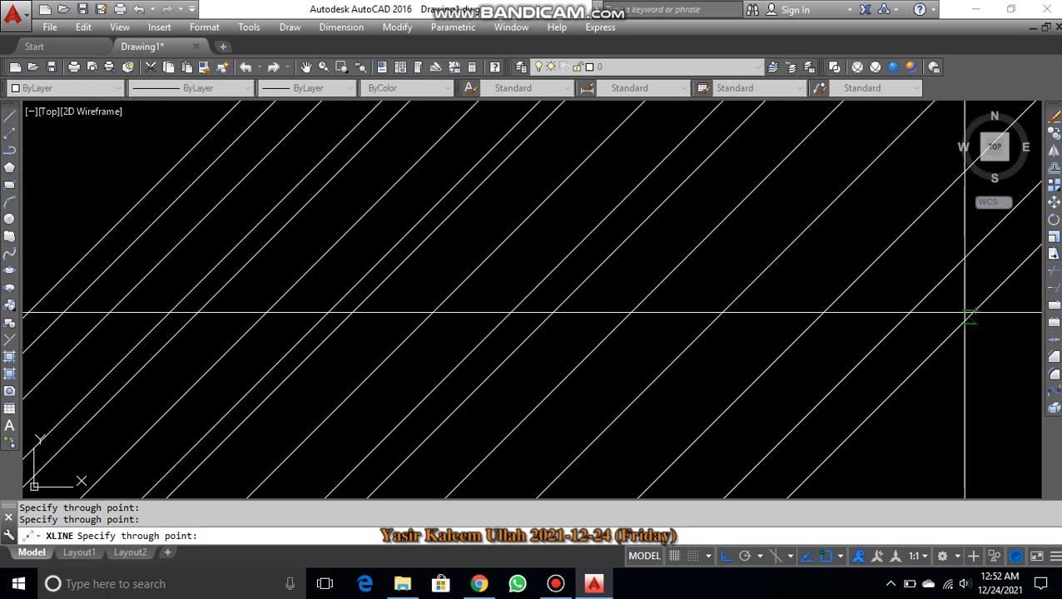
{"action": "key", "text": "Escape"}
Examine how far the 45° construction lines extend at widely different zoom levels.
{"action": "scroll", "coordinate": [875, 285], "scroll_direction": "down", "scroll_amount": 5}
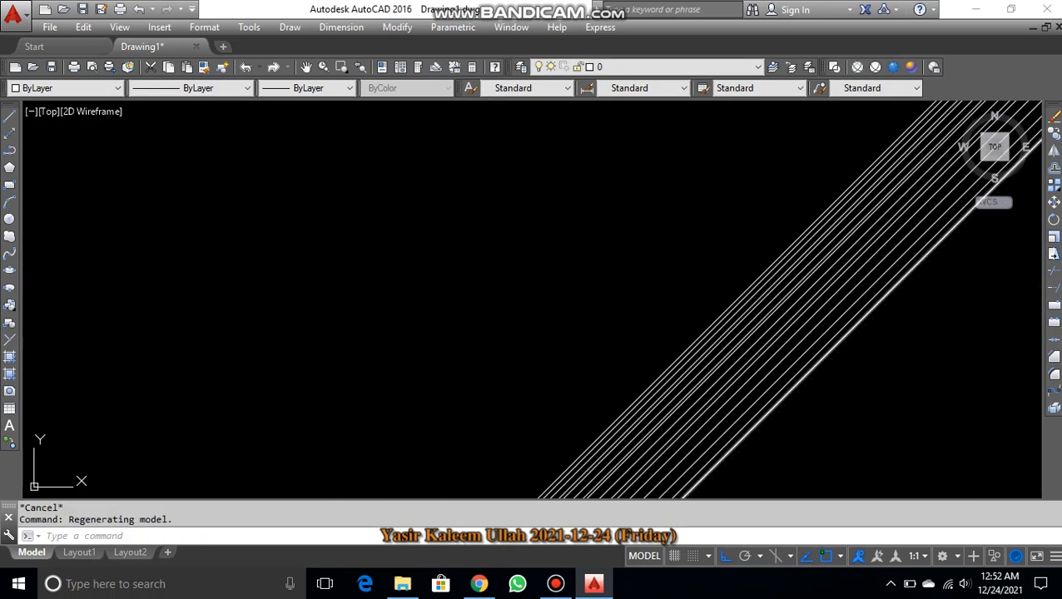
{"action": "middle_click_drag", "start_coordinate": [746, 251], "coordinate": [600, 232]}
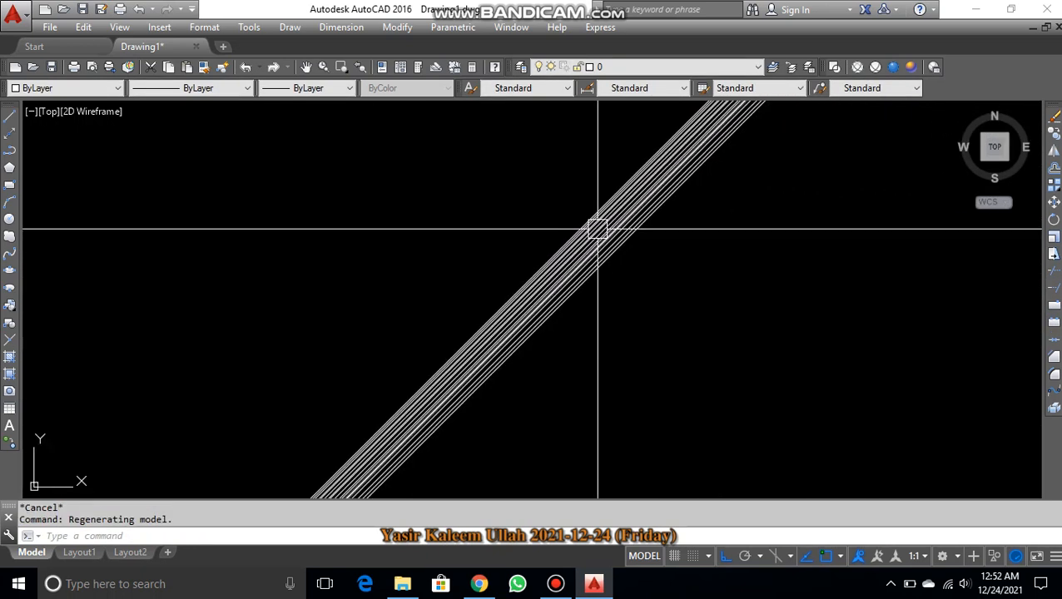
{"action": "scroll", "coordinate": [598, 217], "scroll_direction": "down", "scroll_amount": 3}
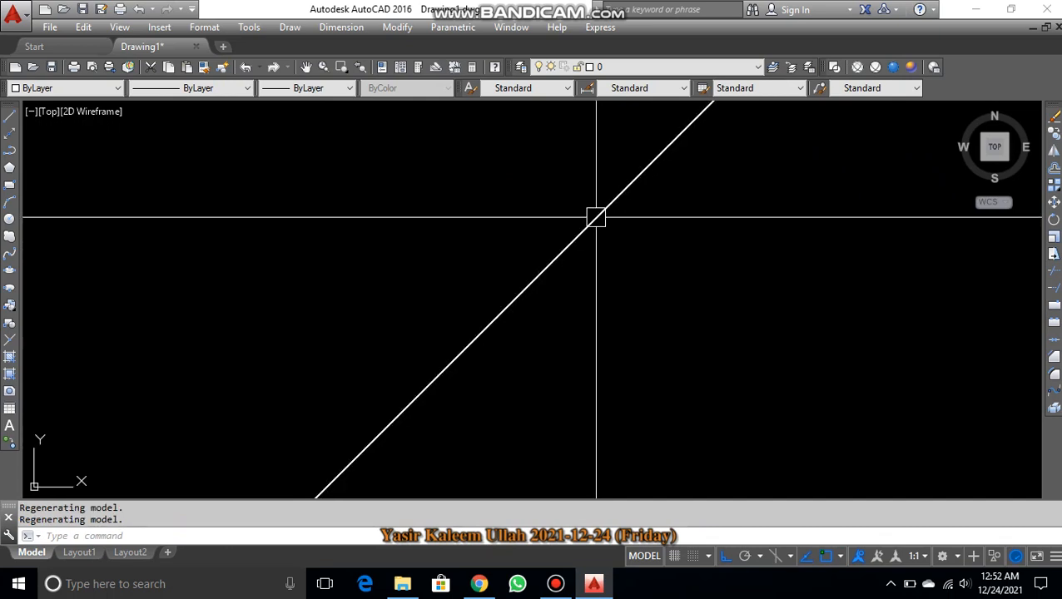
{"action": "scroll", "coordinate": [596, 217], "scroll_direction": "up", "scroll_amount": 10}
{"action": "scroll", "coordinate": [627, 244], "scroll_direction": "down", "scroll_amount": 6}
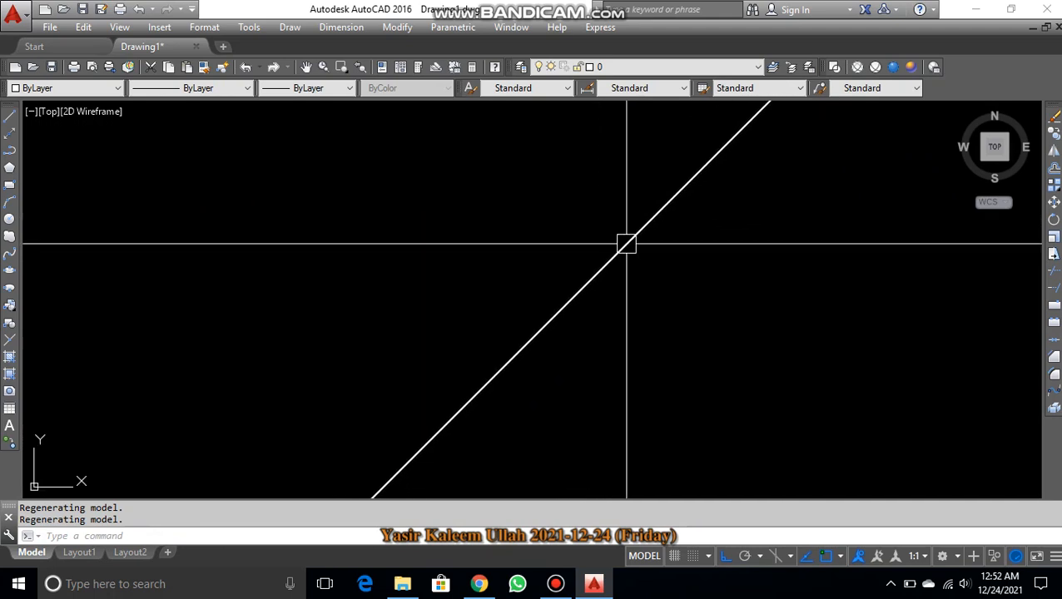
{"action": "scroll", "coordinate": [648, 235], "scroll_direction": "up", "scroll_amount": 8}
{"action": "scroll", "coordinate": [479, 221], "scroll_direction": "up", "scroll_amount": 5}
{"action": "scroll", "coordinate": [379, 196], "scroll_direction": "up", "scroll_amount": 10}
{"action": "scroll", "coordinate": [536, 282], "scroll_direction": "down", "scroll_amount": 10}
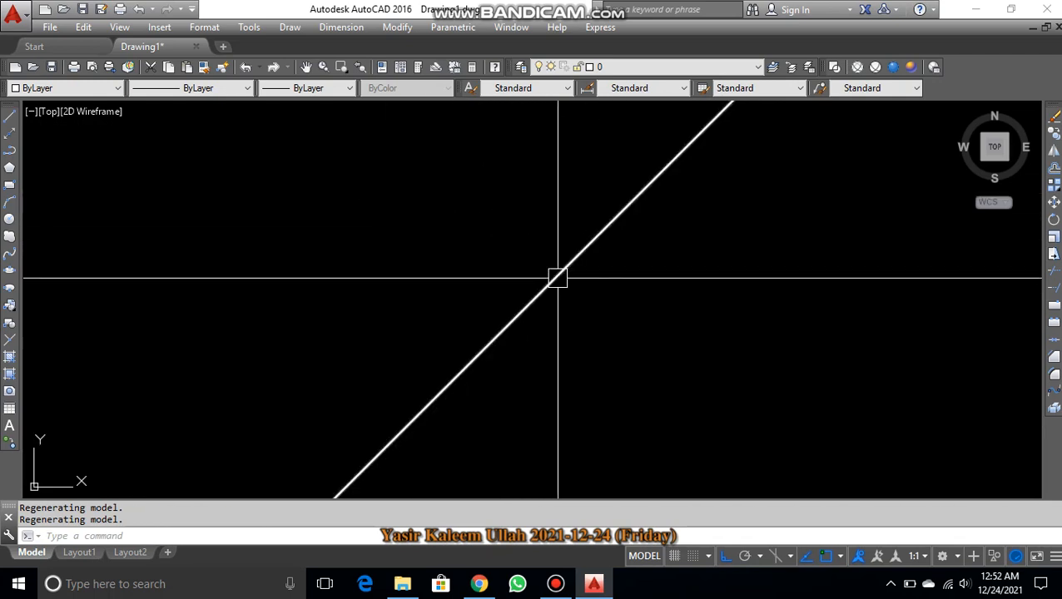
{"action": "middle_click", "coordinate": [558, 277]}
{"action": "middle_click", "coordinate": [557, 277]}
{"action": "mouse_move", "coordinate": [379, 187]}
{"action": "middle_mouse_down"}
{"action": "mouse_move", "coordinate": [361, 185]}
{"action": "mouse_move", "coordinate": [384, 211]}
{"action": "mouse_move", "coordinate": [380, 199]}
{"action": "mouse_move", "coordinate": [446, 226]}
{"action": "mouse_move", "coordinate": [444, 211]}
{"action": "mouse_move", "coordinate": [339, 168]}
{"action": "mouse_move", "coordinate": [583, 273]}
{"action": "middle_mouse_up"}
{"action": "scroll", "coordinate": [580, 274], "scroll_direction": "up", "scroll_amount": 5}
{"action": "scroll", "coordinate": [609, 272], "scroll_direction": "down", "scroll_amount": 5}
{"action": "scroll", "coordinate": [609, 272], "scroll_direction": "up", "scroll_amount": 5}
{"action": "scroll", "coordinate": [602, 262], "scroll_direction": "down", "scroll_amount": 5}
{"action": "scroll", "coordinate": [602, 262], "scroll_direction": "up", "scroll_amount": 5}
{"action": "scroll", "coordinate": [602, 262], "scroll_direction": "down", "scroll_amount": 5}
{"action": "scroll", "coordinate": [602, 262], "scroll_direction": "up", "scroll_amount": 4}
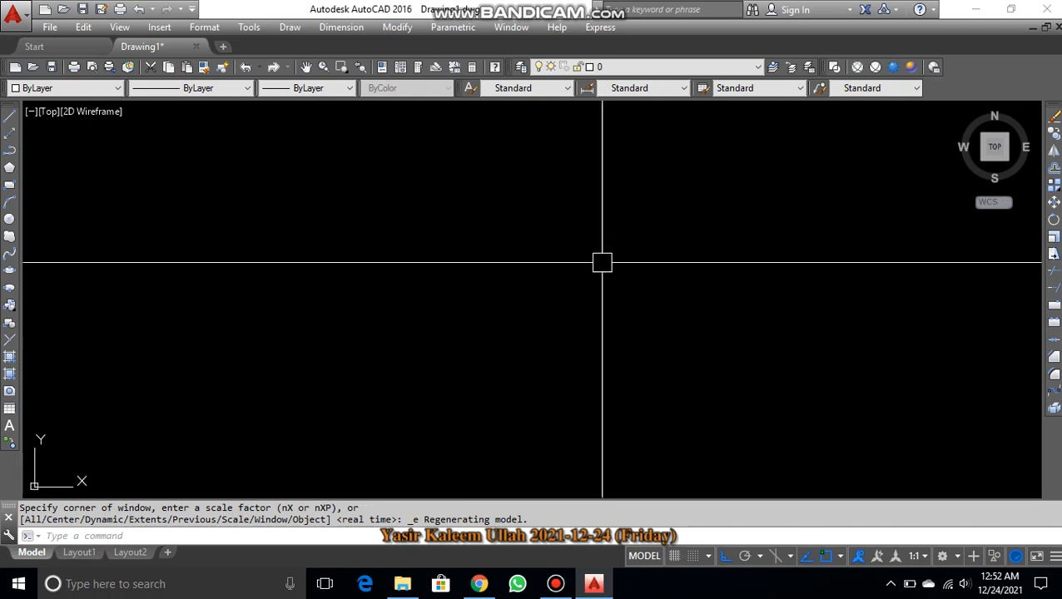
Erase all the 45° construction lines with one crossing selection.
{"action": "key", "text": "Escape"}
{"action": "key", "text": "Escape"}
{"action": "scroll", "coordinate": [663, 246], "scroll_direction": "down", "scroll_amount": 3}
{"action": "left_click", "coordinate": [695, 249]}
{"action": "left_click", "coordinate": [588, 283]}
{"action": "key", "text": "Delete"}
{"action": "key", "text": "Escape"}
{"action": "key", "text": "Escape"}
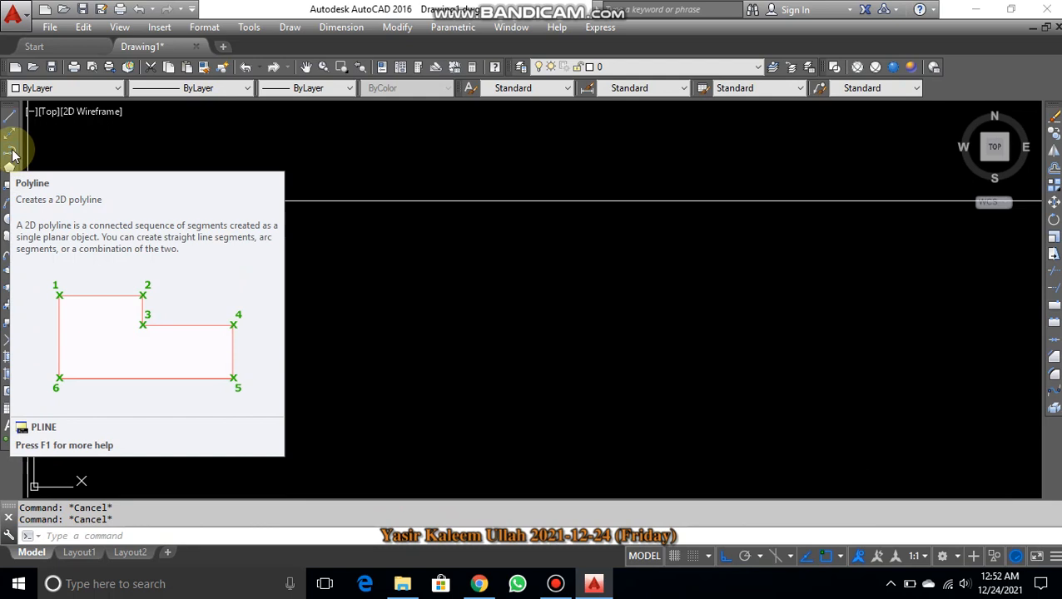
Draw a closed, stepped L-shaped outline from separate segments with the Line command, ending at its start point.
{"action": "left_click", "coordinate": [10, 122]}
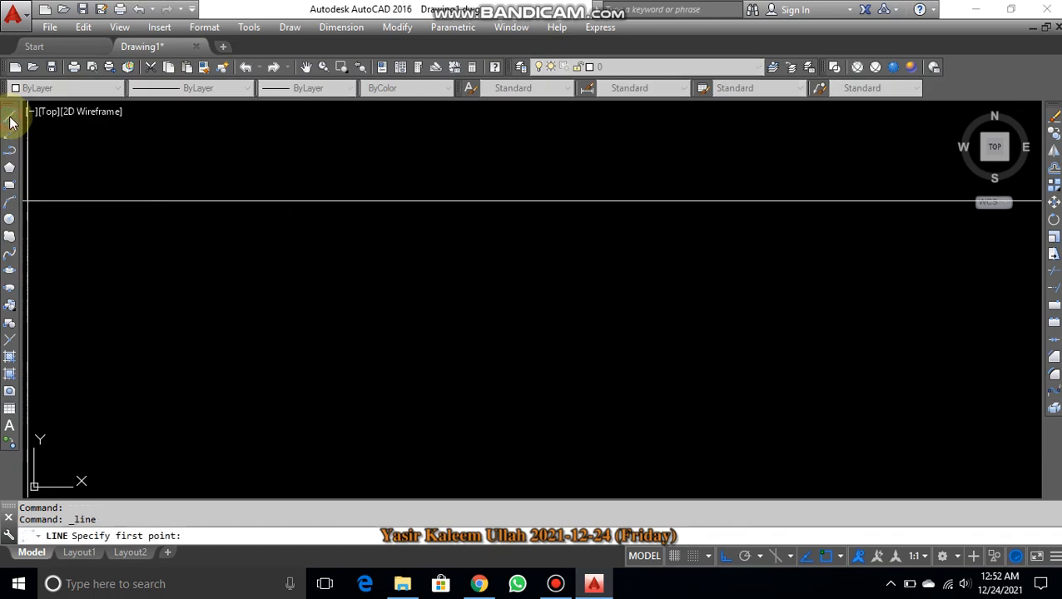
{"action": "left_click", "coordinate": [265, 193]}
{"action": "left_click", "coordinate": [519, 193]}
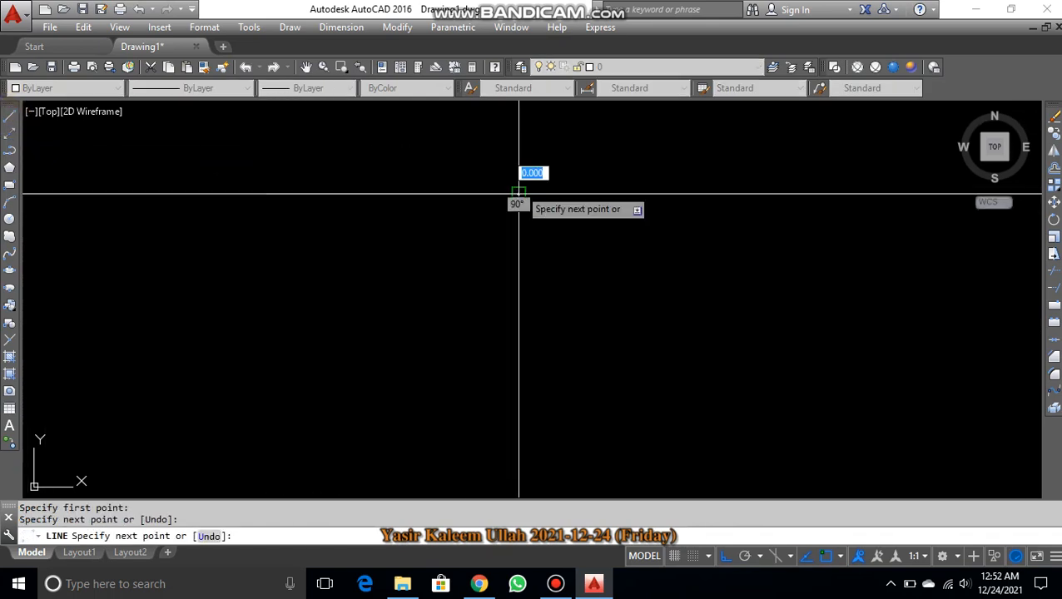
{"action": "left_click", "coordinate": [518, 299]}
{"action": "left_click", "coordinate": [721, 301]}
{"action": "left_click", "coordinate": [720, 410]}
{"action": "left_click", "coordinate": [516, 416]}
{"action": "left_click", "coordinate": [249, 409]}
{"action": "left_click", "coordinate": [266, 194]}
{"action": "key", "text": "Escape"}
{"action": "key", "text": "Escape"}
Select the segments of the stepped outline one by one and erase them all, including the remaining bottom segment.
{"action": "left_click", "coordinate": [307, 195]}
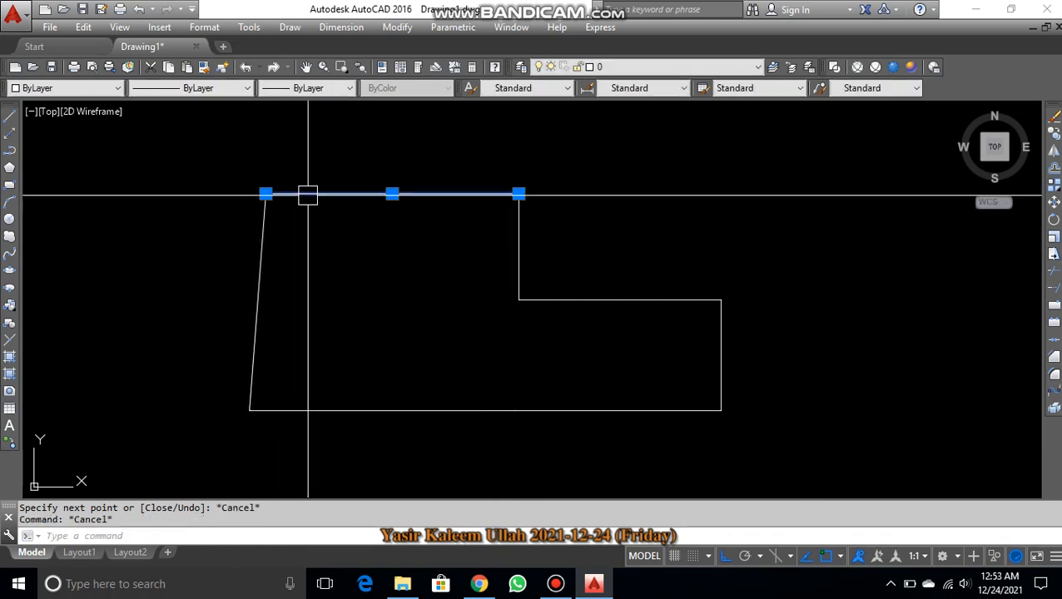
{"action": "left_click", "coordinate": [520, 244]}
{"action": "left_click", "coordinate": [606, 300]}
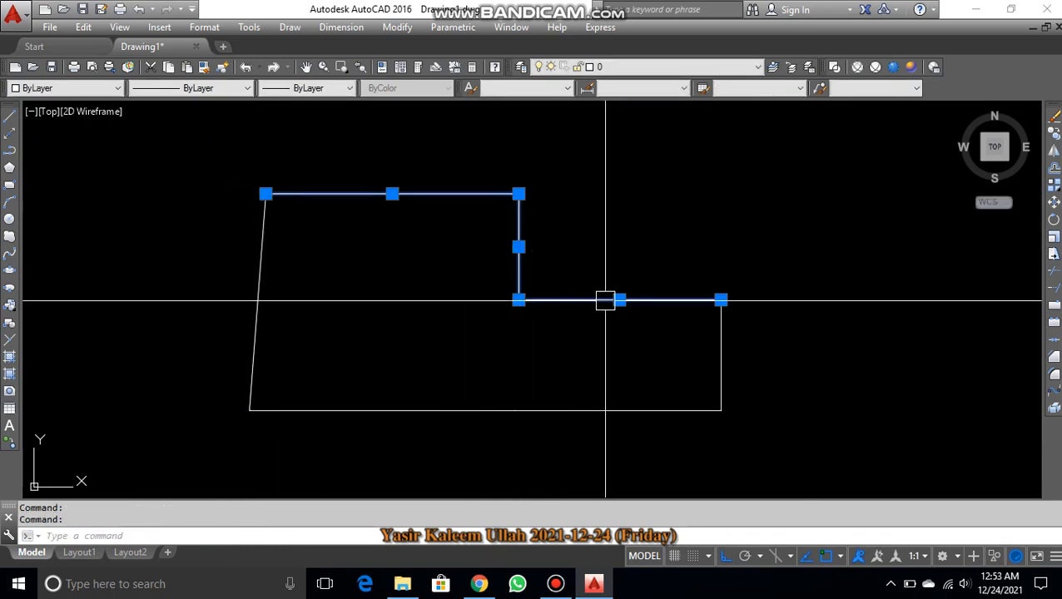
{"action": "left_click", "coordinate": [721, 350]}
{"action": "left_click", "coordinate": [616, 410]}
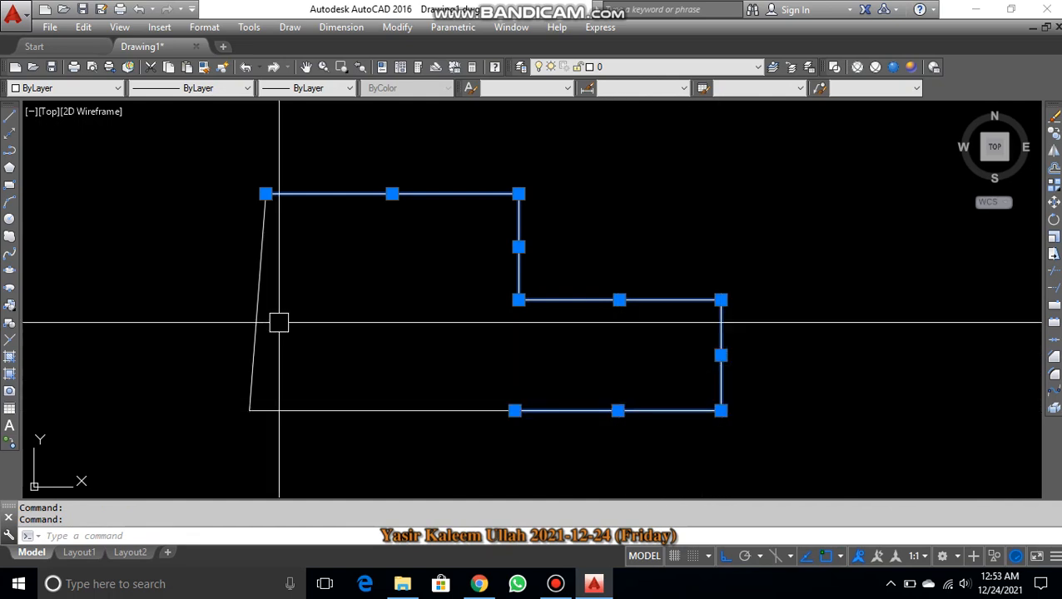
{"action": "left_click", "coordinate": [256, 301]}
{"action": "type", "text": "e"}
{"action": "key", "text": "Return"}
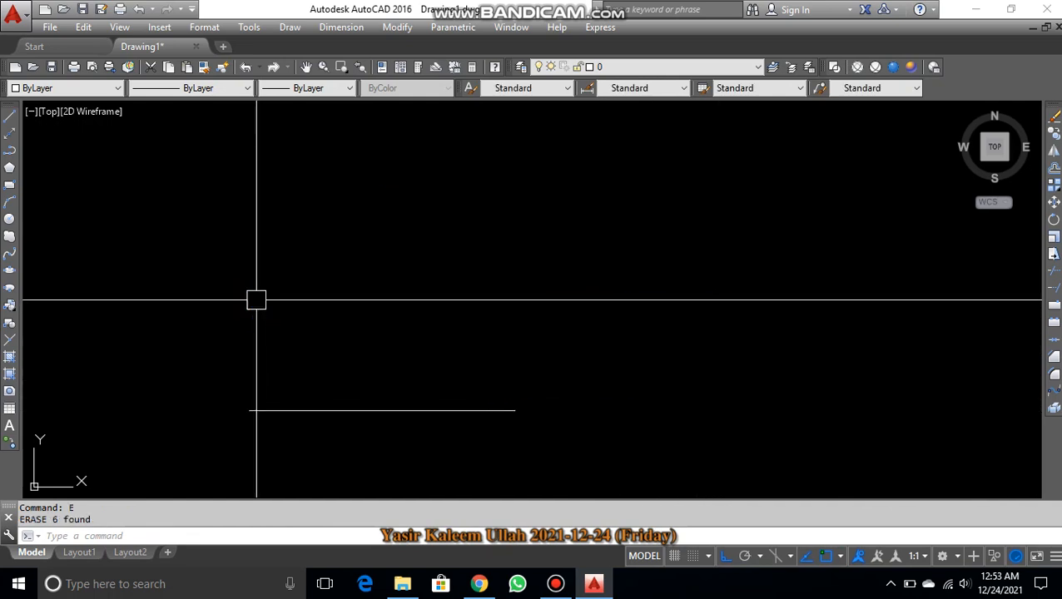
{"action": "left_click", "coordinate": [366, 409]}
{"action": "type", "text": "e"}
{"action": "key", "text": "Return"}
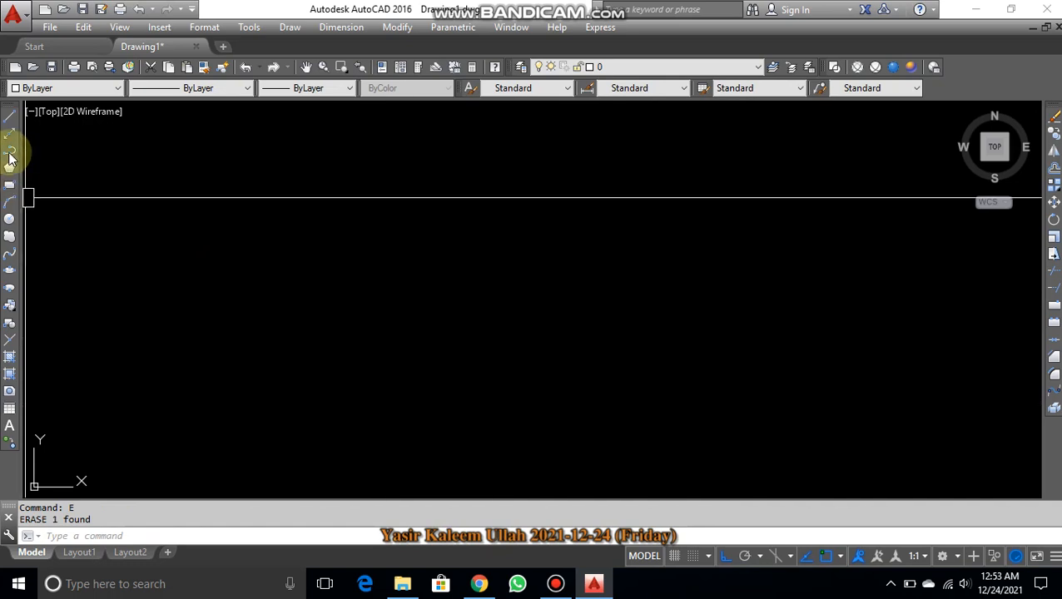
Draw a closed, stepped L-shaped outline as a single polyline with Ortho on, and select it as one object.
{"action": "left_click", "coordinate": [10, 149]}
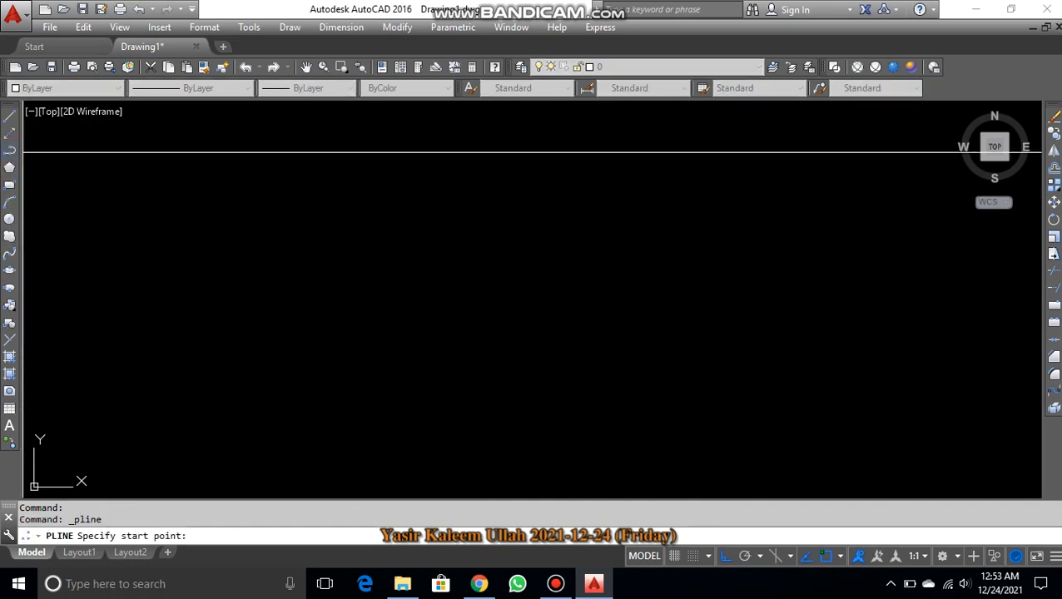
{"action": "left_click", "coordinate": [264, 167]}
{"action": "left_click", "coordinate": [583, 167]}
{"action": "left_click", "coordinate": [583, 234]}
{"action": "left_click", "coordinate": [742, 234]}
{"action": "left_click", "coordinate": [741, 354]}
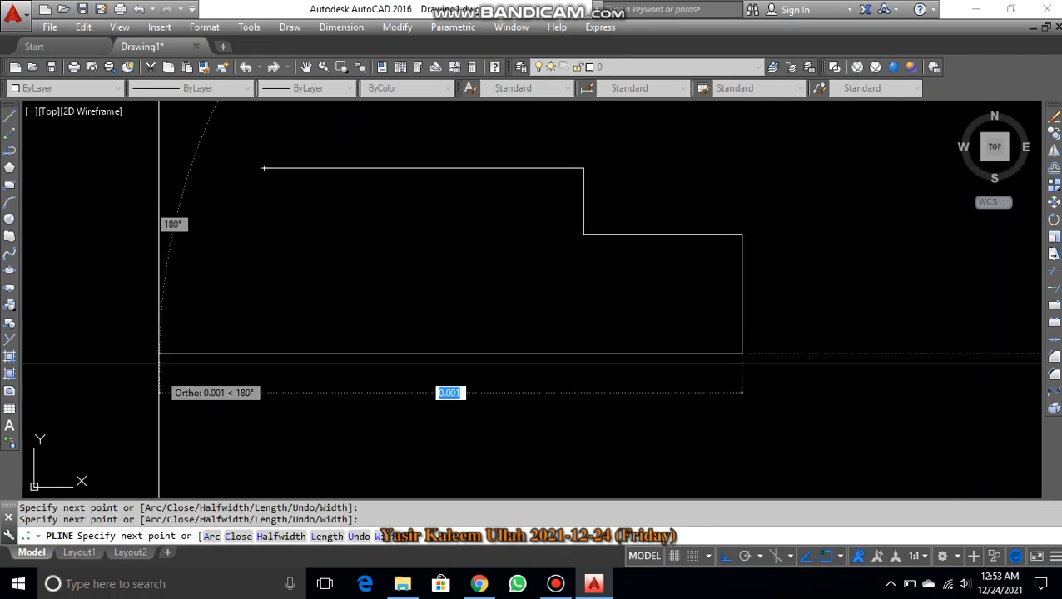
{"action": "left_click", "coordinate": [263, 353]}
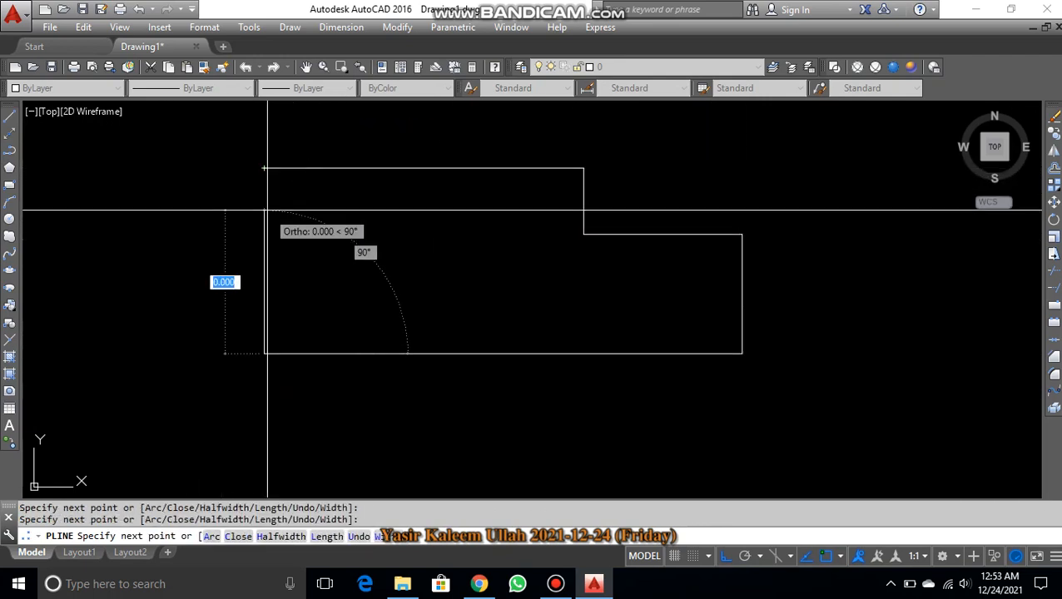
{"action": "left_click", "coordinate": [265, 167]}
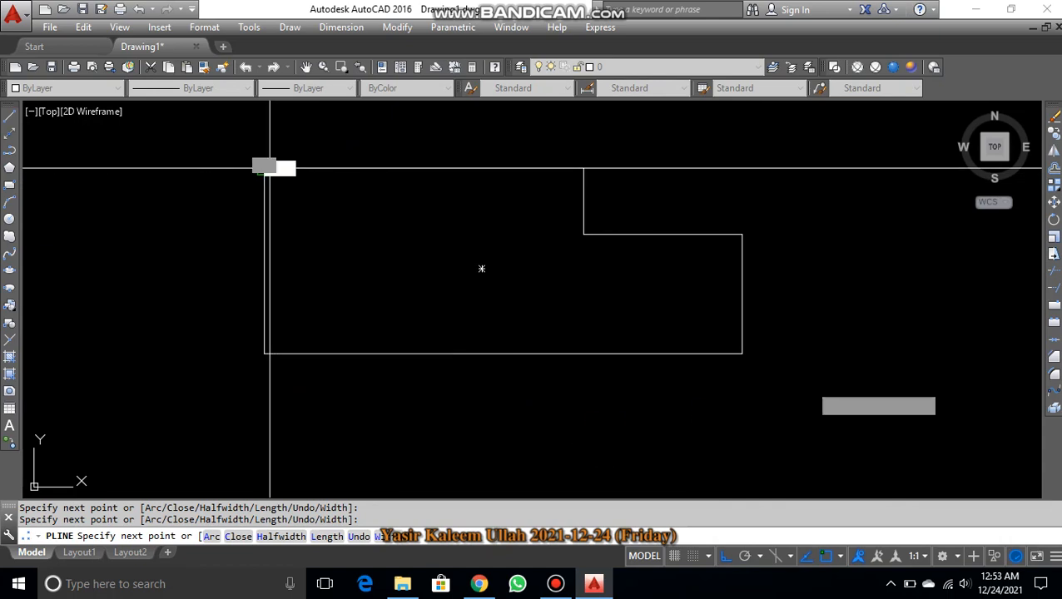
{"action": "key", "text": "Return"}
{"action": "left_click", "coordinate": [475, 353]}
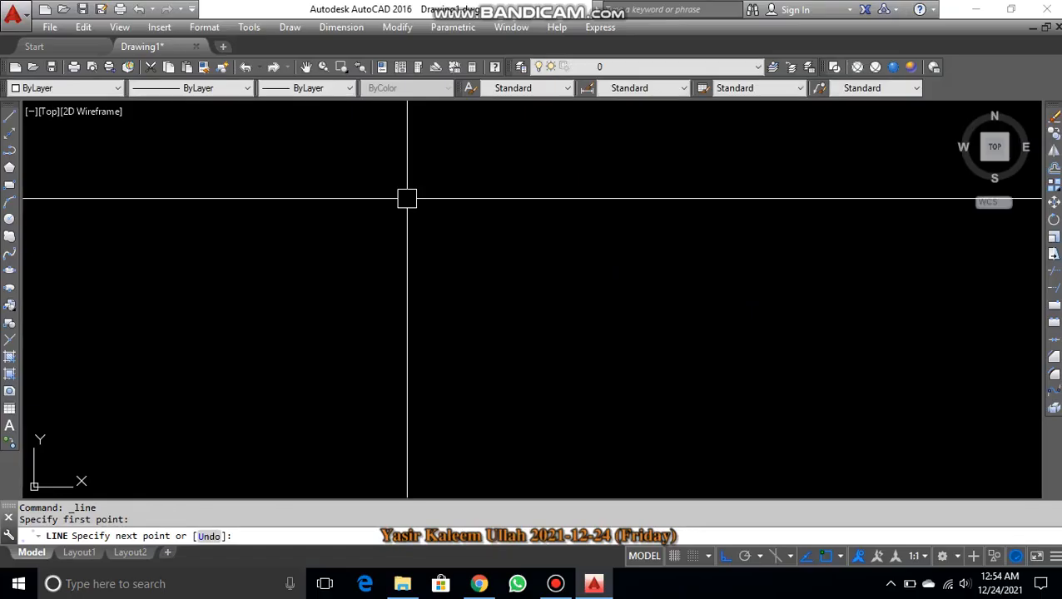
Draw a closed rectangle from four separate segments with the Line command in the upper-left part of the drawing area.
{"action": "key", "text": "Escape"}
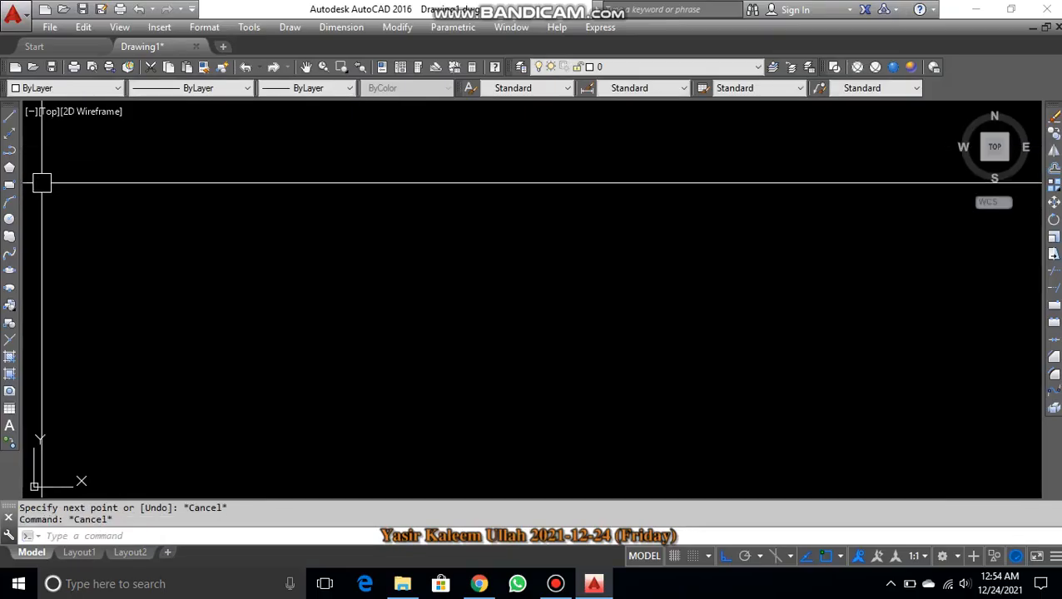
{"action": "left_click", "coordinate": [9, 117]}
{"action": "left_click", "coordinate": [111, 174]}
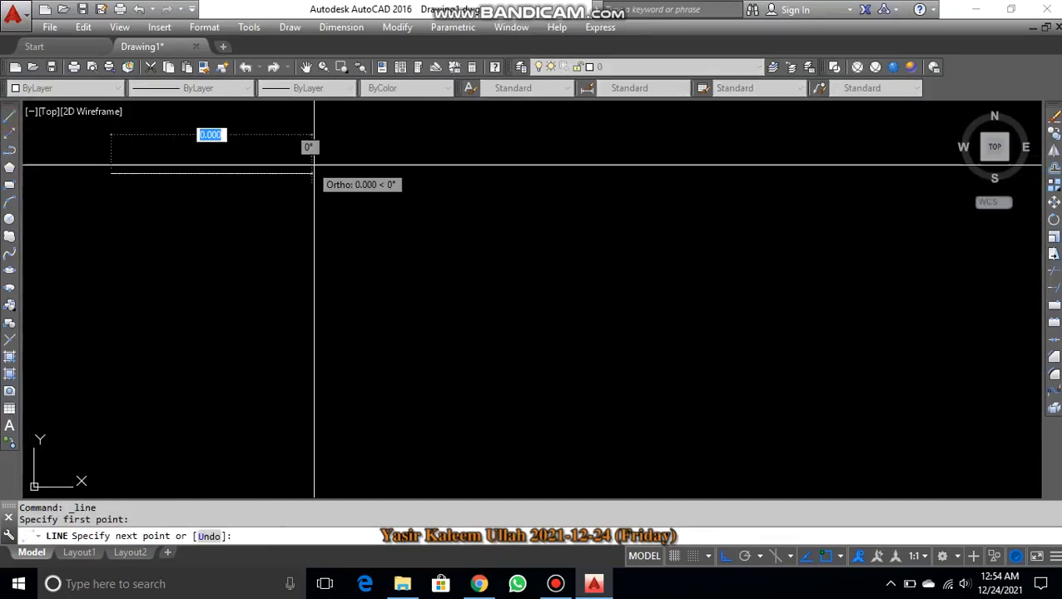
{"action": "left_click", "coordinate": [389, 174]}
{"action": "left_click", "coordinate": [381, 318]}
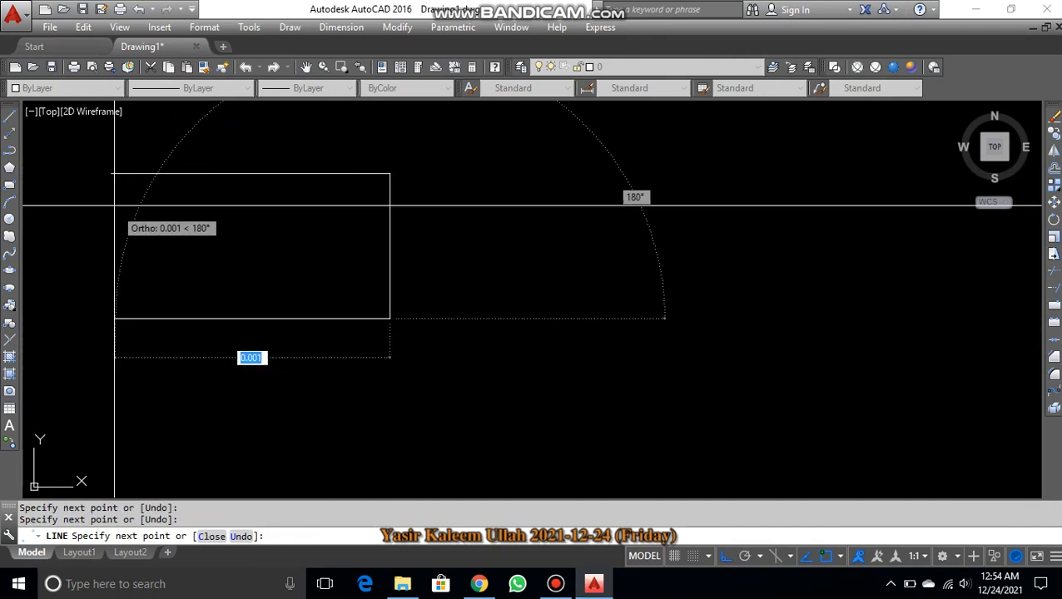
{"action": "left_click", "coordinate": [111, 318]}
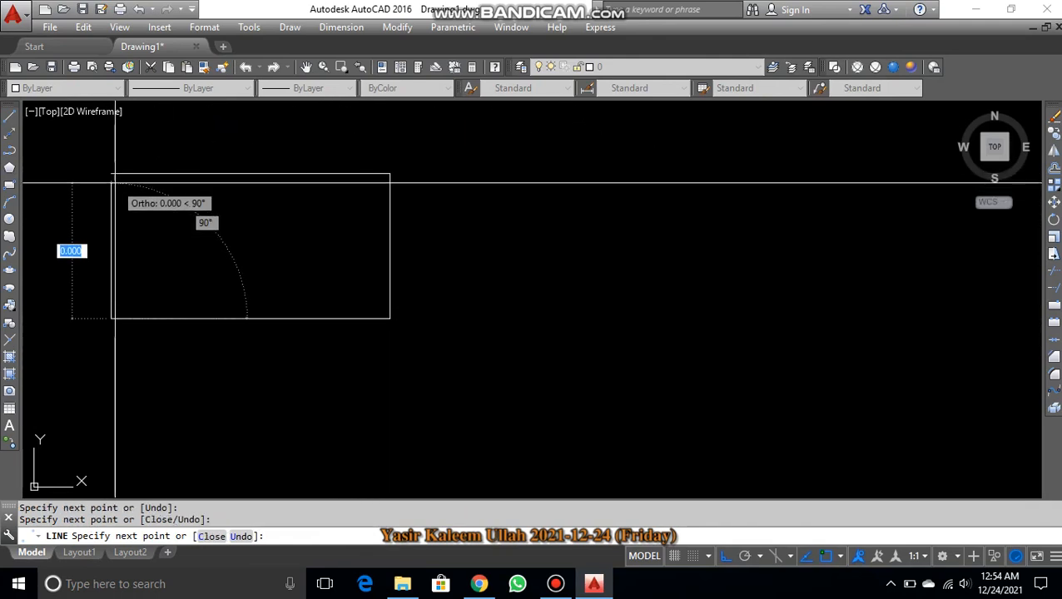
{"action": "left_click", "coordinate": [111, 174]}
{"action": "key", "text": "Escape"}
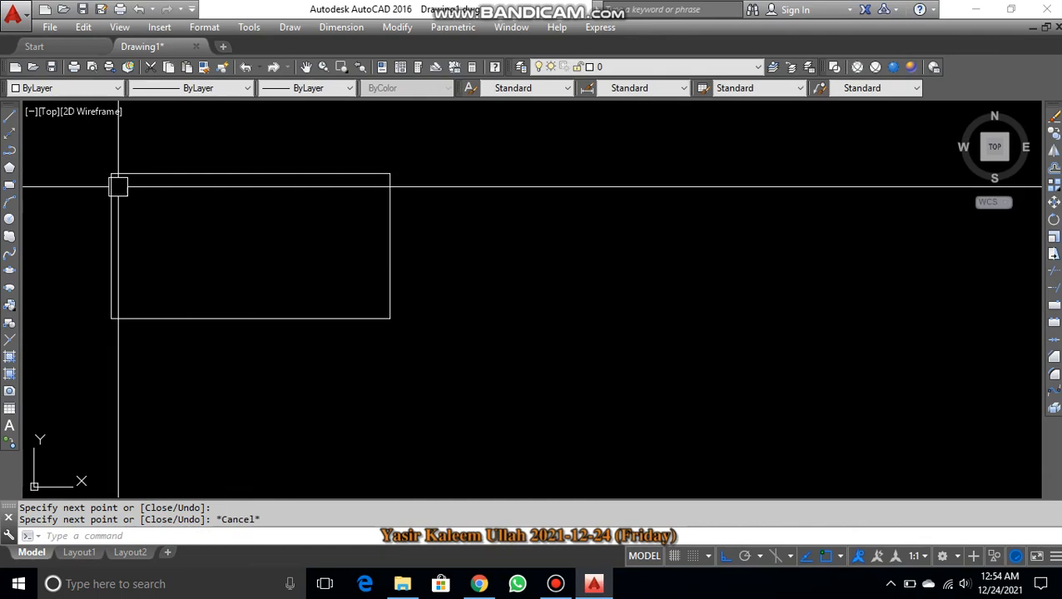
Draw a closed rectangle as a single polyline with Ortho on, beside the rectangle made of separate lines.
{"action": "left_click", "coordinate": [17, 161]}
{"action": "scroll", "coordinate": [254, 279], "scroll_direction": "down", "scroll_amount": 4}
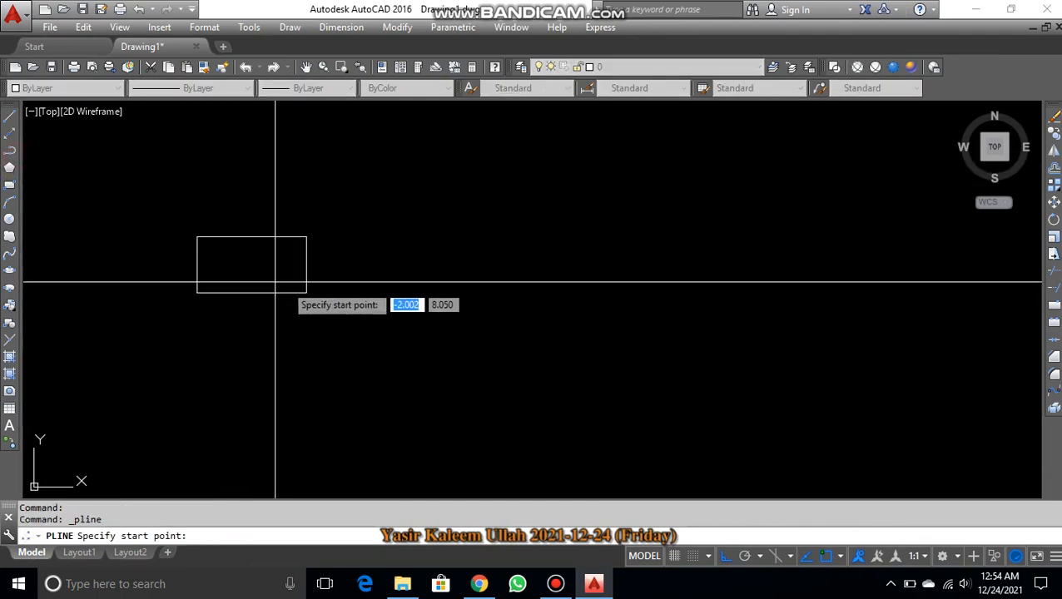
{"action": "left_click", "coordinate": [358, 233]}
{"action": "left_click", "coordinate": [621, 234]}
{"action": "left_click", "coordinate": [620, 326]}
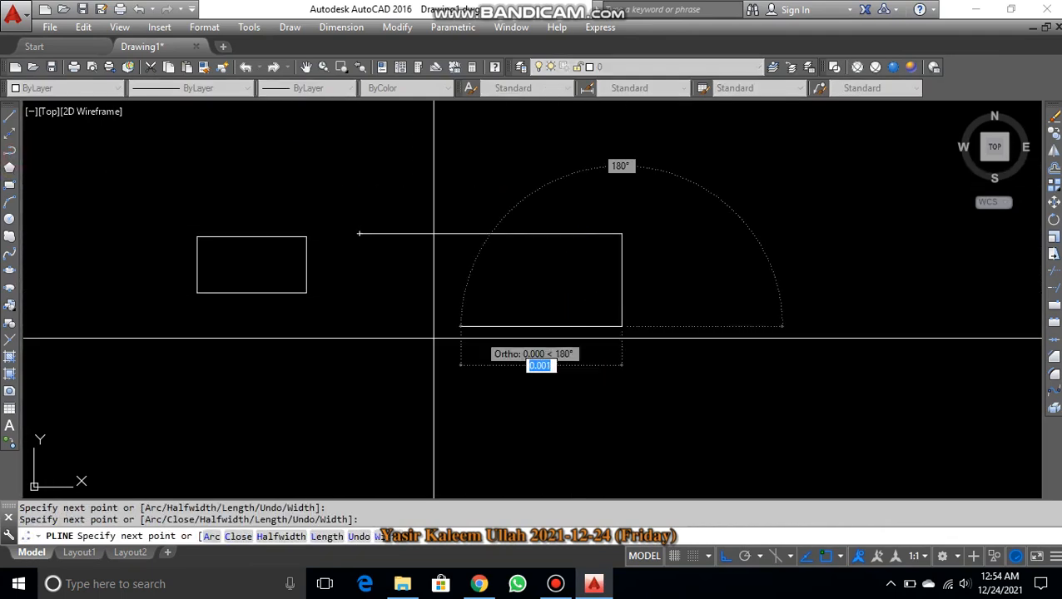
{"action": "left_click", "coordinate": [359, 235]}
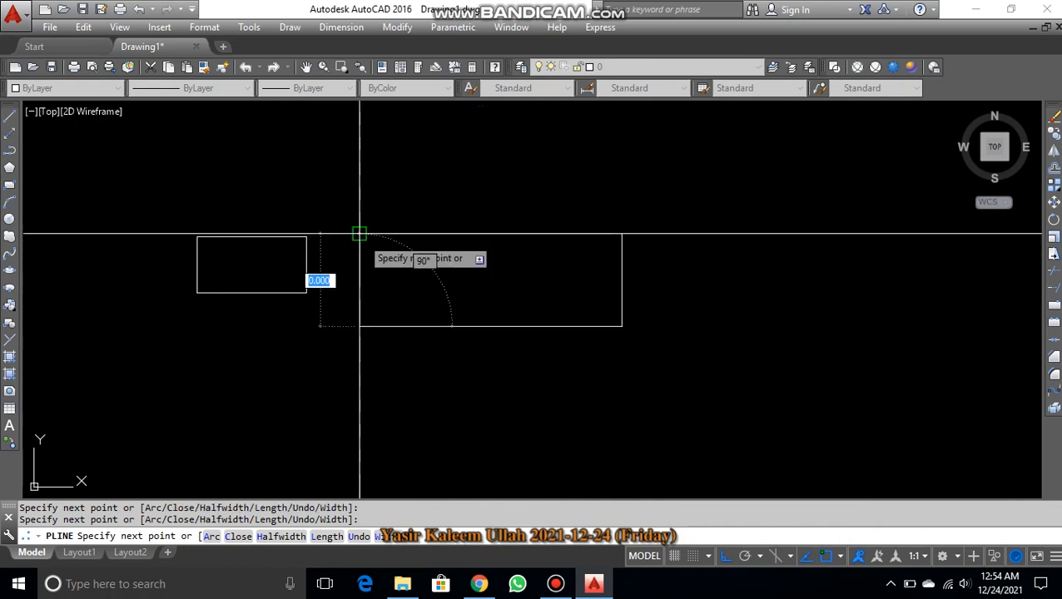
{"action": "key", "text": "Escape"}
Select the four separate line segments of the smaller rectangle and erase them.
{"action": "left_click", "coordinate": [307, 283]}
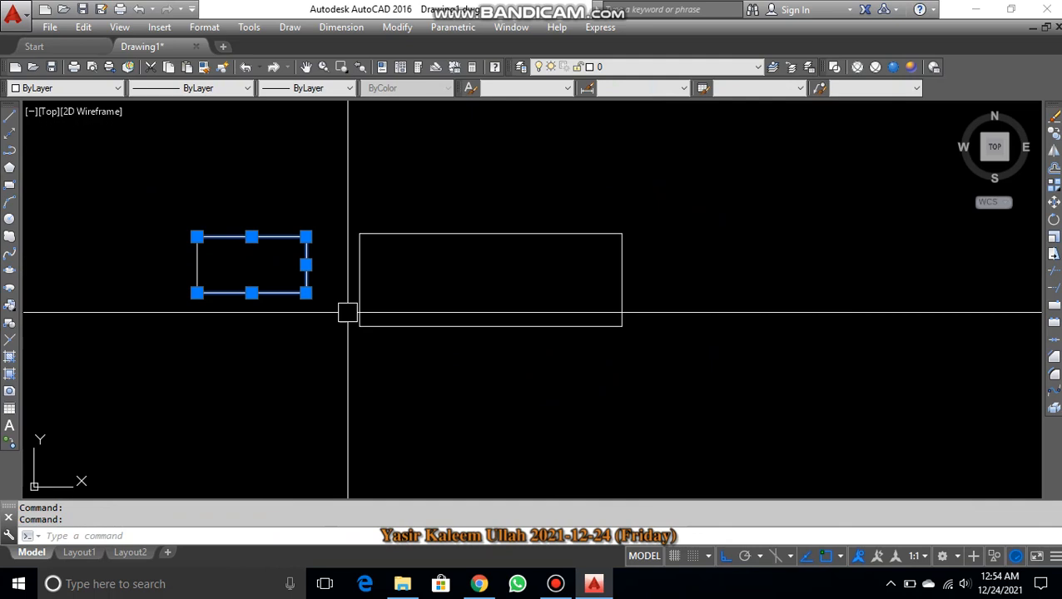
{"action": "left_click", "coordinate": [253, 263]}
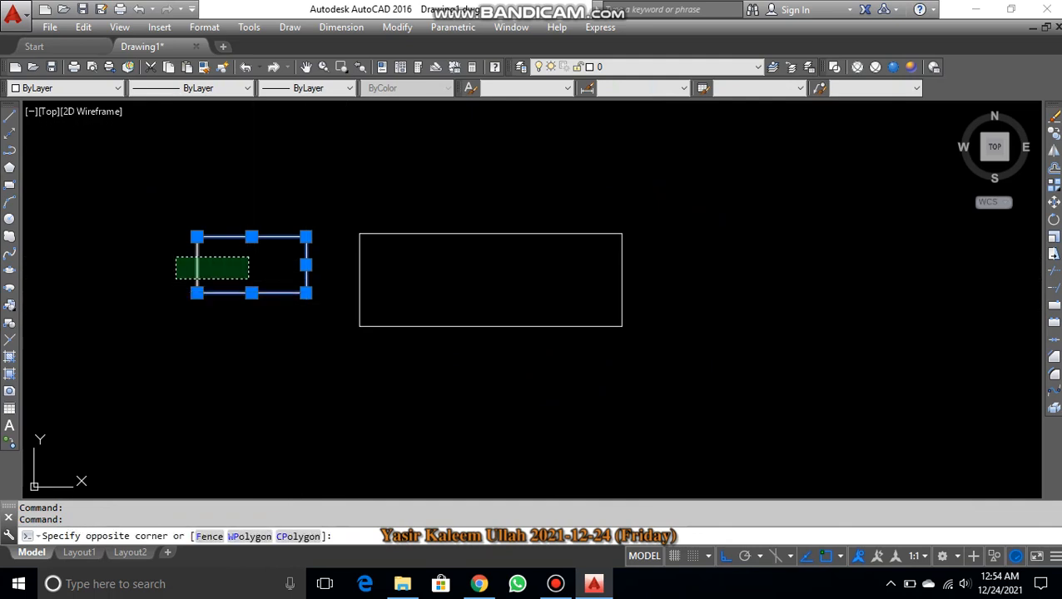
{"action": "left_click", "coordinate": [364, 302]}
{"action": "type", "text": "E"}
{"action": "key", "text": "Return"}
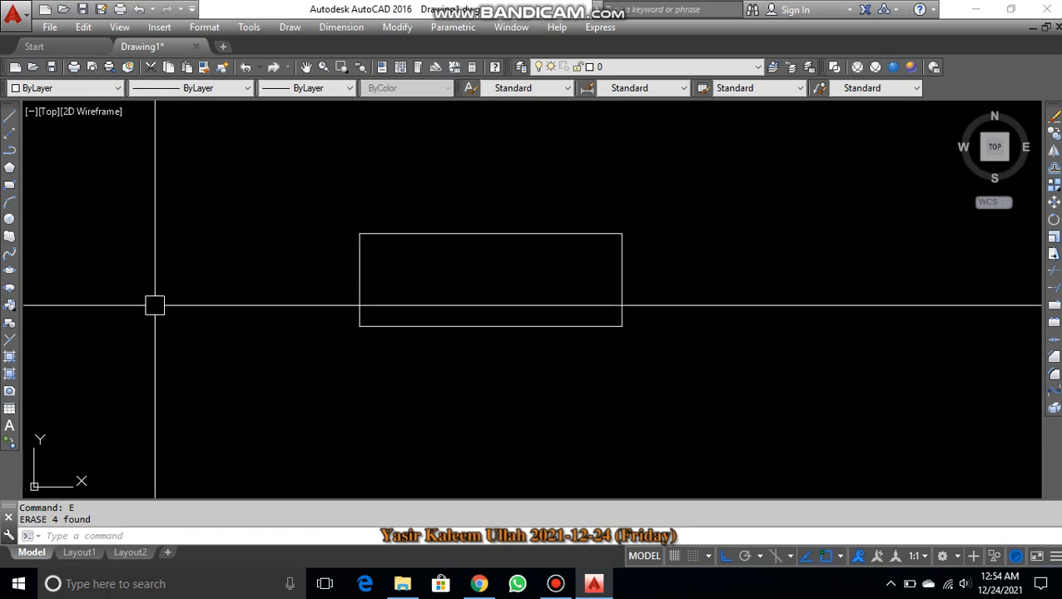
Select the polyline rectangle as one object and erase it.
{"action": "left_click", "coordinate": [413, 230]}
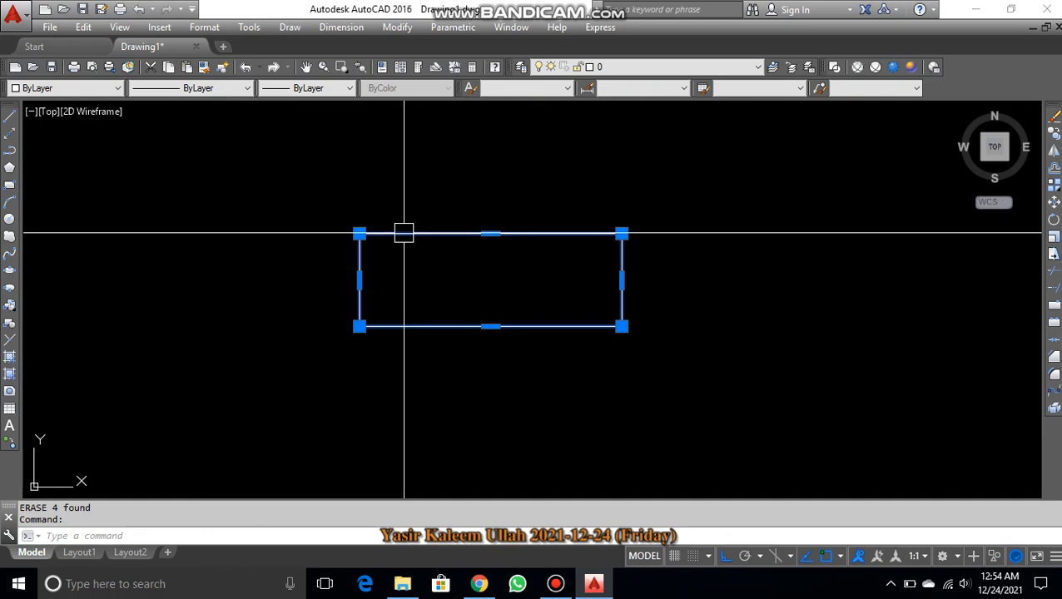
{"action": "key", "text": "Escape"}
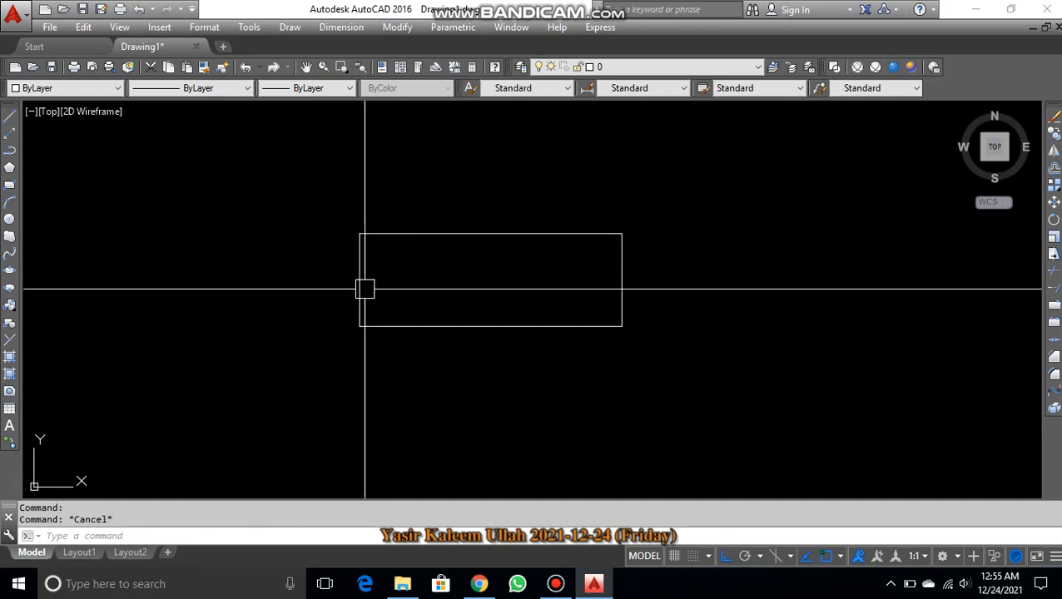
{"action": "left_click", "coordinate": [445, 321]}
{"action": "key", "text": "Escape"}
{"action": "left_click", "coordinate": [623, 287]}
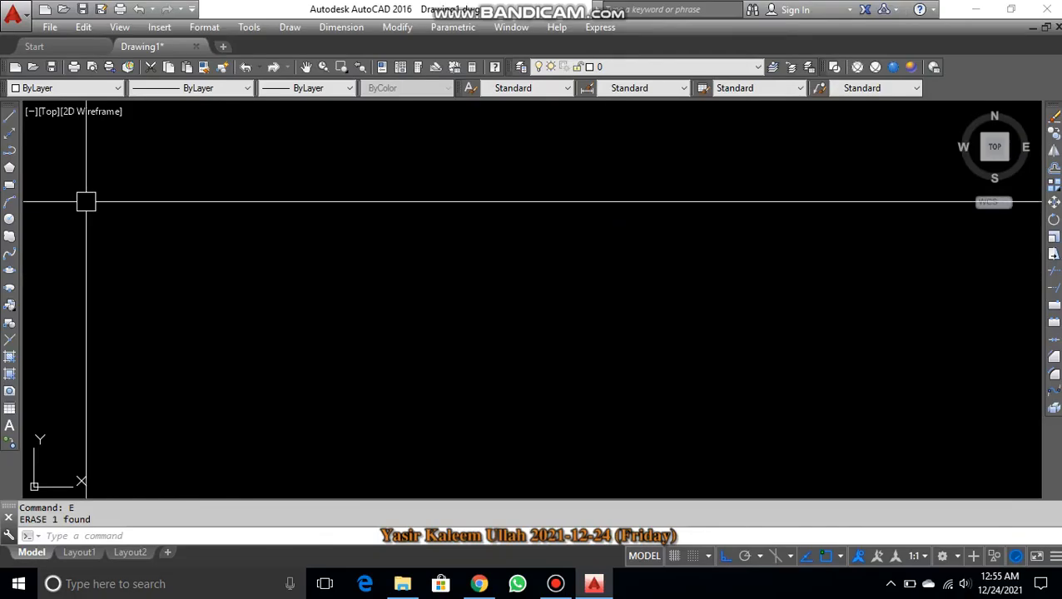
{"action": "key", "text": "Escape"}
{"action": "key", "text": "Escape"}
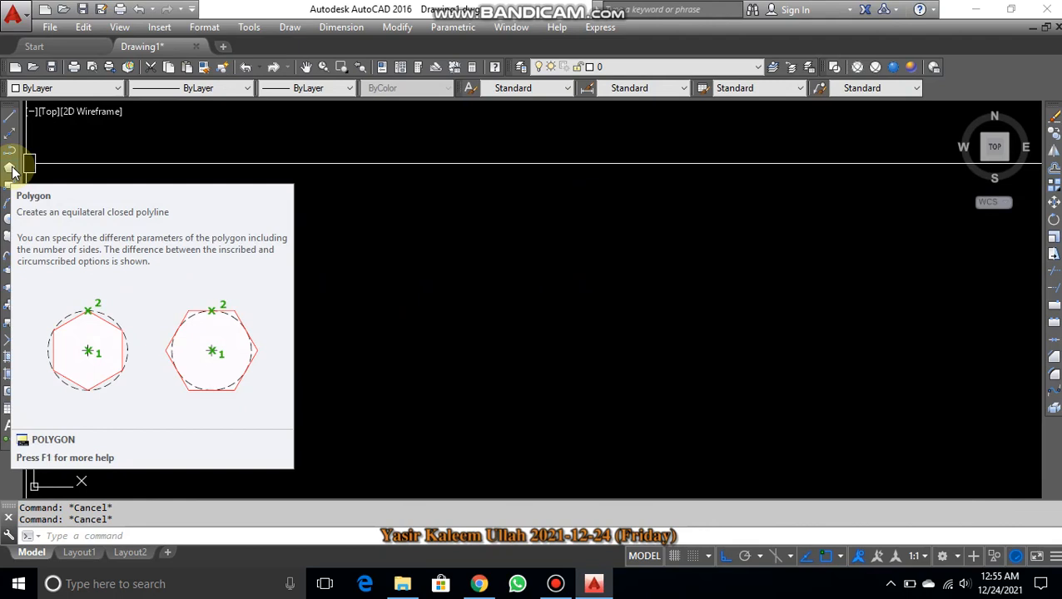
Draw a 5-sided polygon inscribed in a circle near the middle of the drawing area with the Polygon command.
{"action": "left_click", "coordinate": [11, 168]}
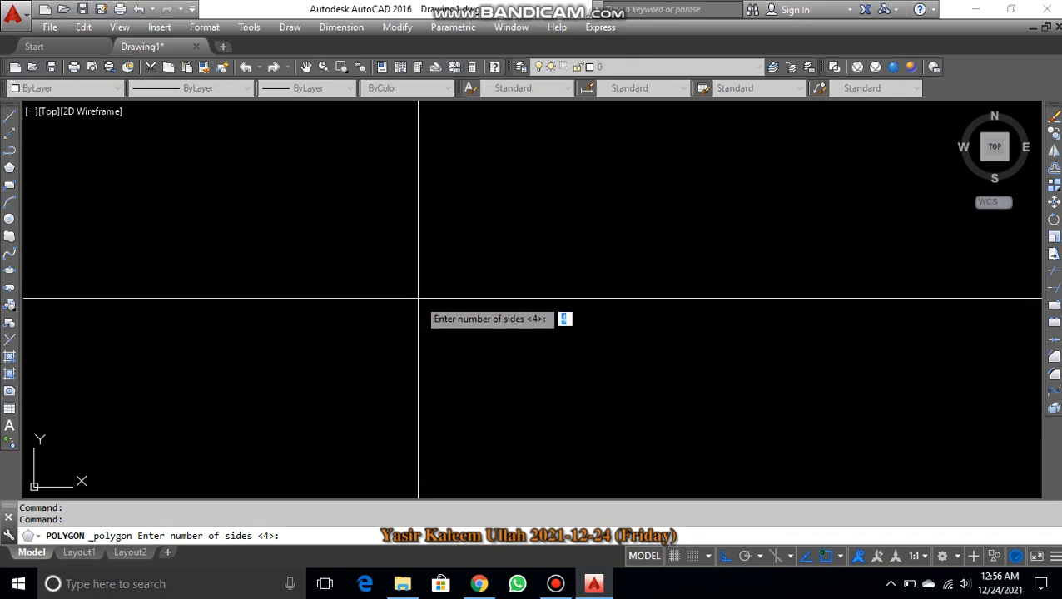
{"action": "type", "text": "5"}
{"action": "key", "text": "Return"}
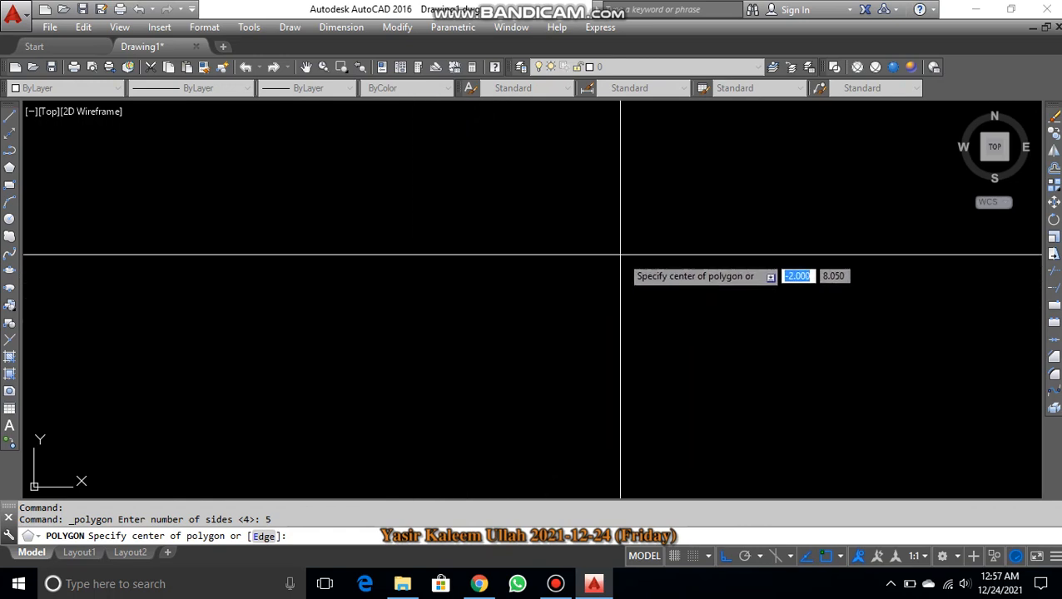
{"action": "left_click", "coordinate": [468, 283]}
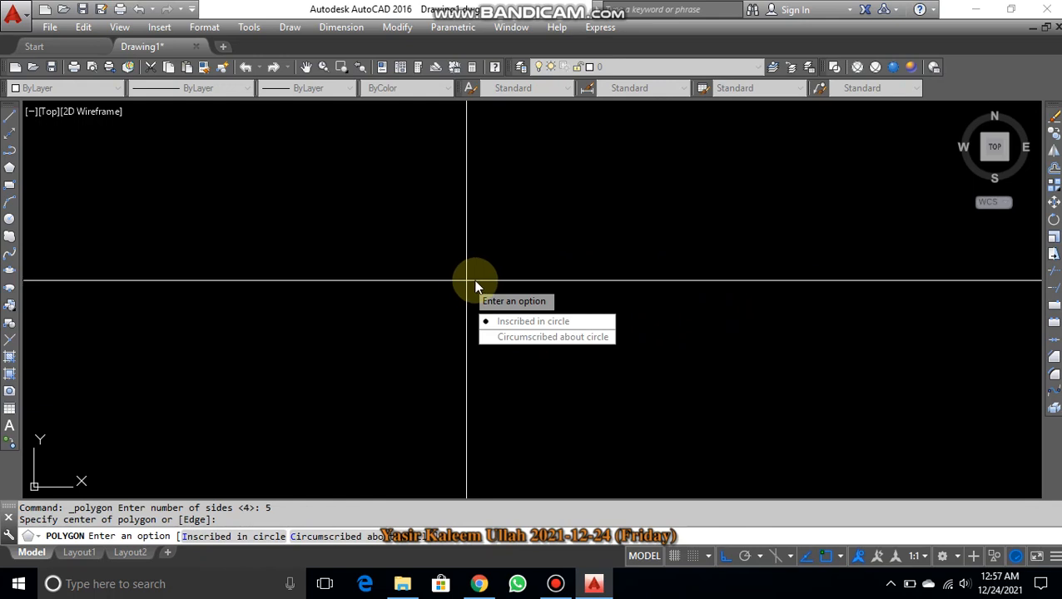
{"action": "left_click", "coordinate": [541, 324]}
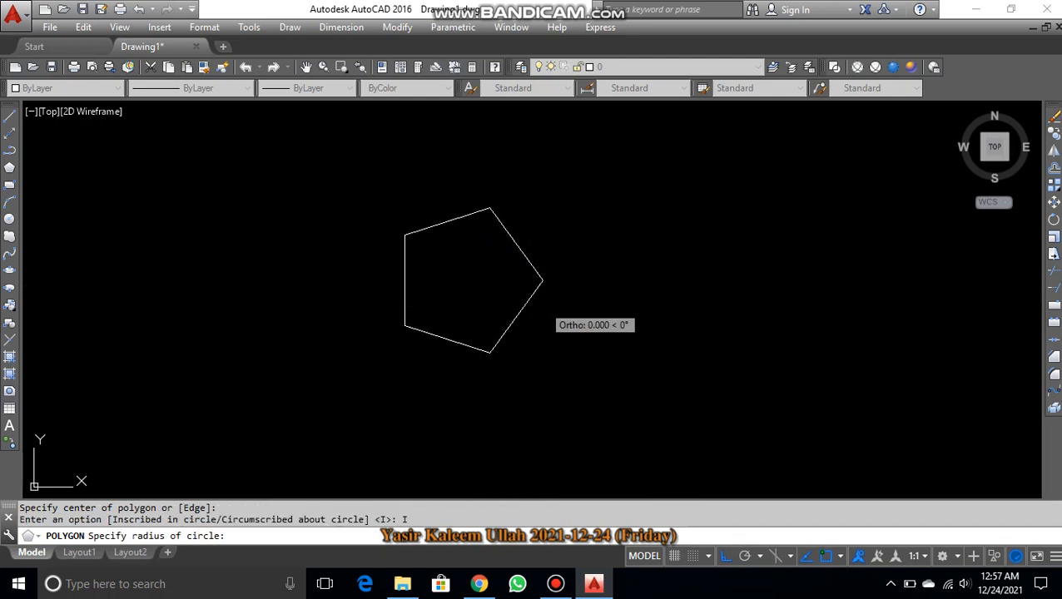
{"action": "left_click", "coordinate": [543, 281]}
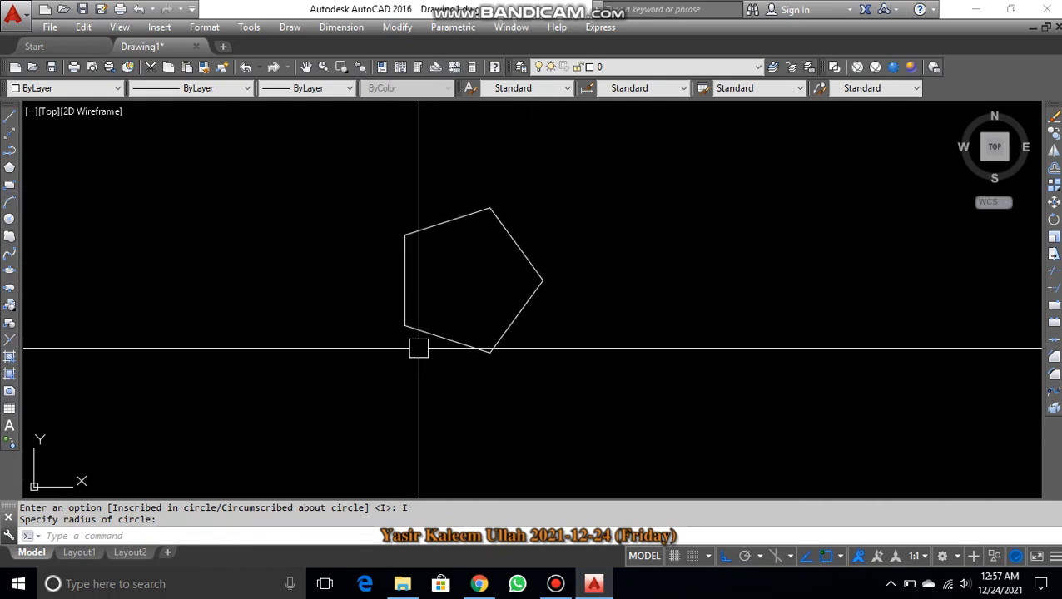
Erase the pentagon and leave no command active.
{"action": "left_click", "coordinate": [513, 342]}
{"action": "type", "text": "e"}
{"action": "key", "text": "Return"}
{"action": "key", "text": "Escape"}
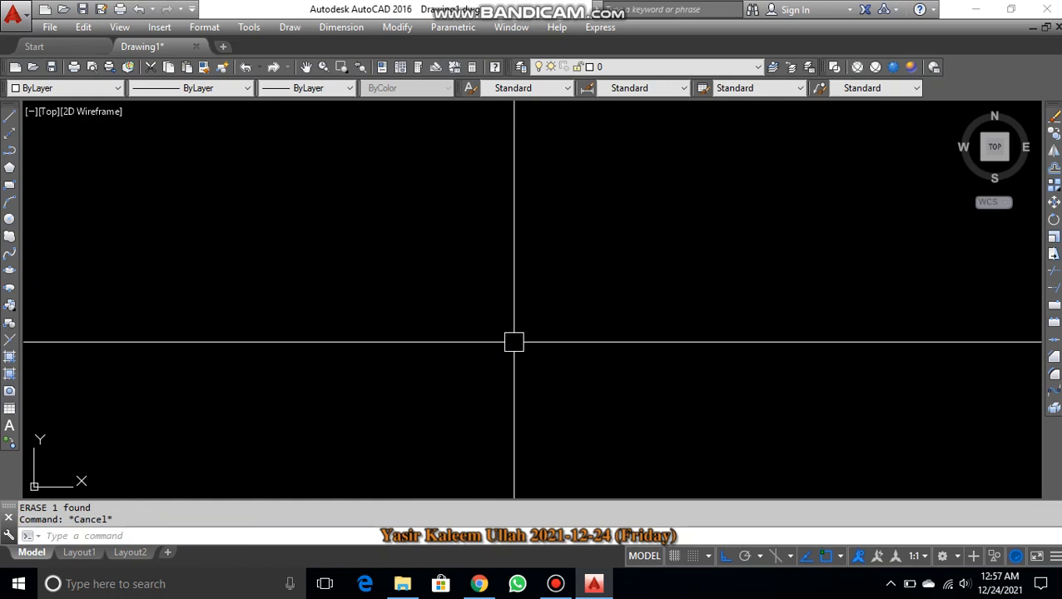
{"action": "key", "text": "Escape"}
Draw a 6-sided polygon circumscribed about a circle near the middle of the drawing area with the Polygon command.
{"action": "type", "text": "POL"}
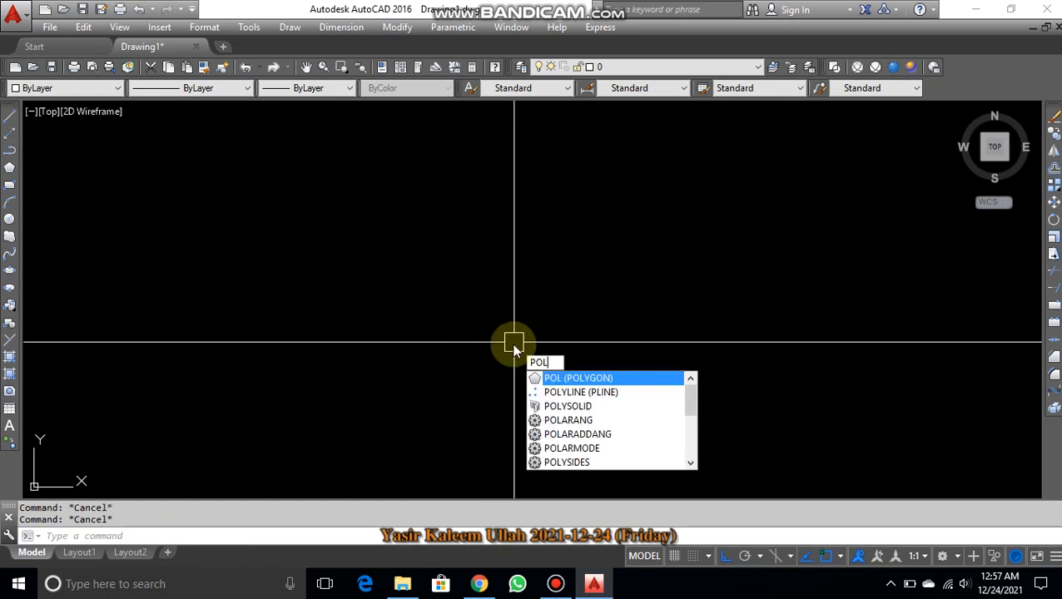
{"action": "key", "text": "Return"}
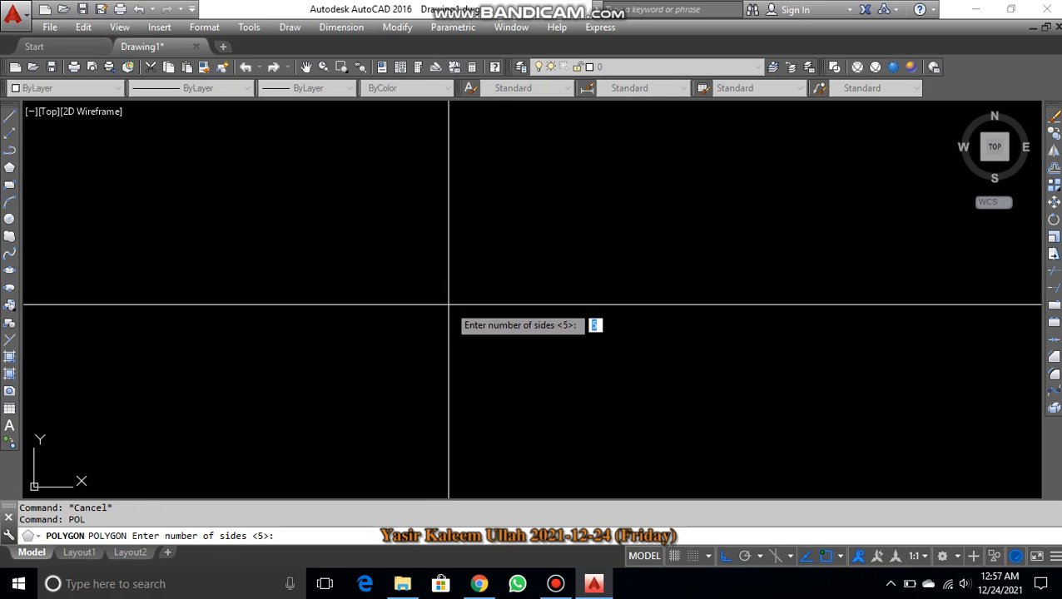
{"action": "type", "text": "6"}
{"action": "key", "text": "Return"}
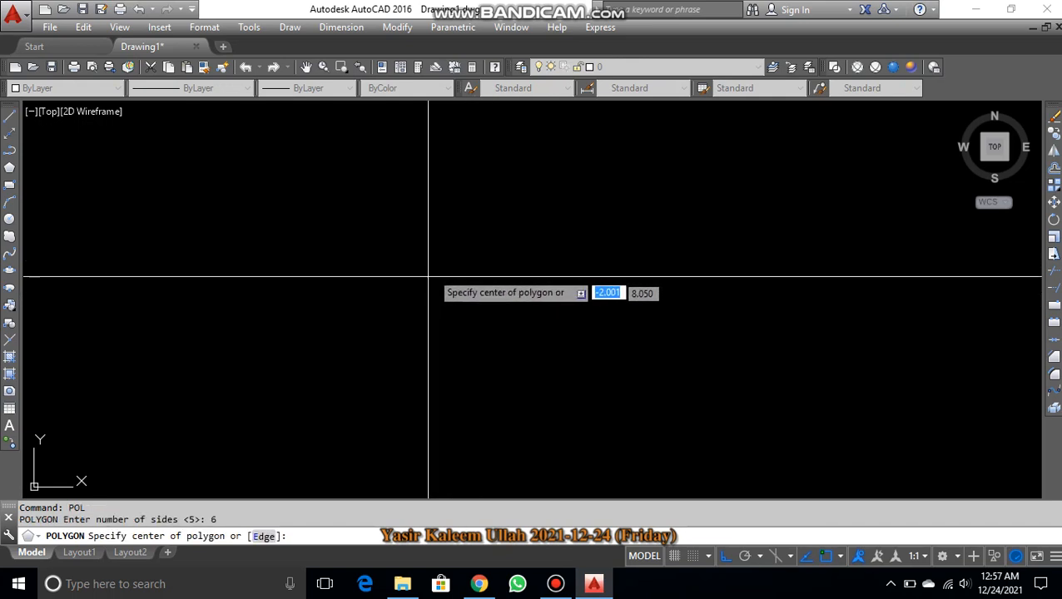
{"action": "left_click", "coordinate": [461, 273]}
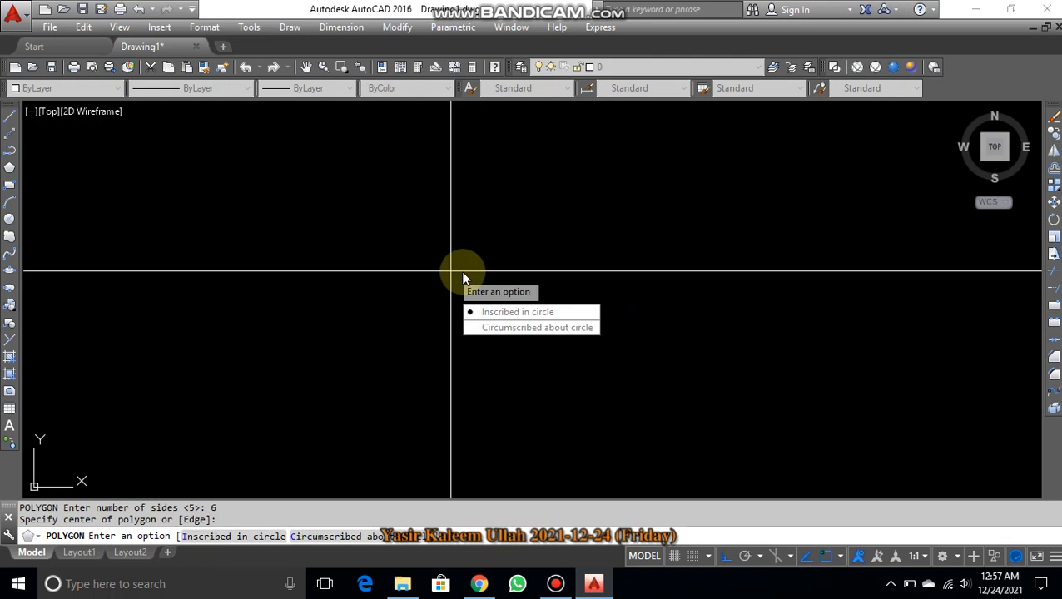
{"action": "left_click", "coordinate": [530, 329]}
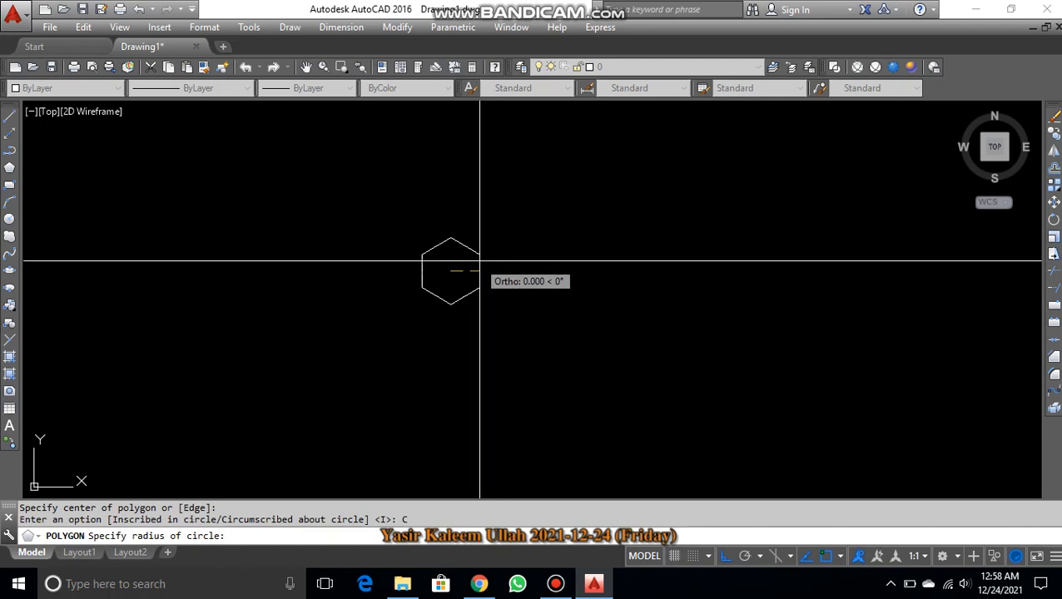
{"action": "left_click", "coordinate": [570, 277]}
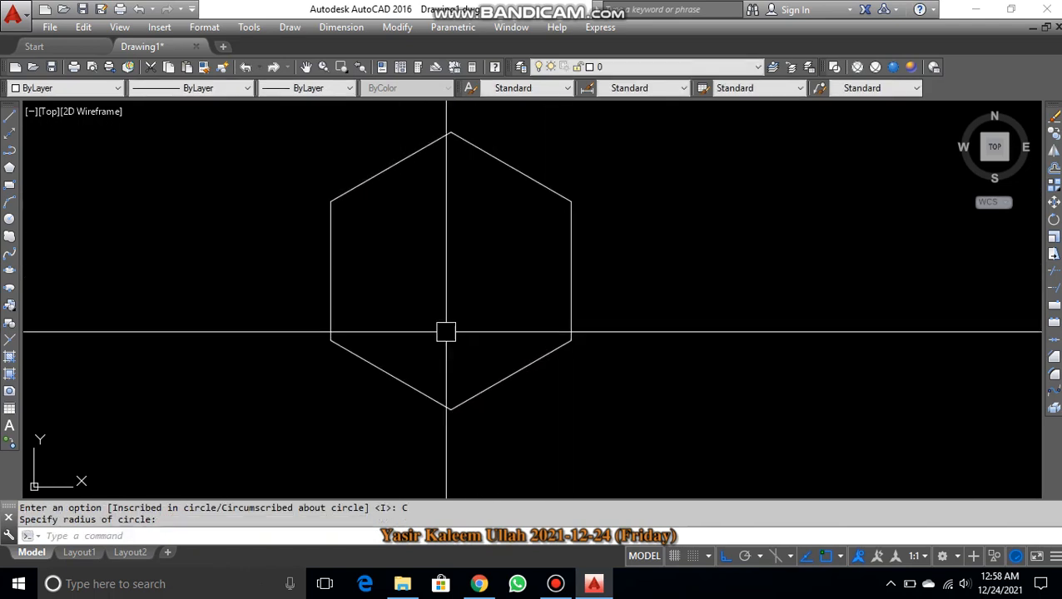
Select the hexagon as a single object and erase it.
{"action": "scroll", "coordinate": [486, 190], "scroll_direction": "down", "scroll_amount": 3}
{"action": "scroll", "coordinate": [442, 237], "scroll_direction": "up", "scroll_amount": 2}
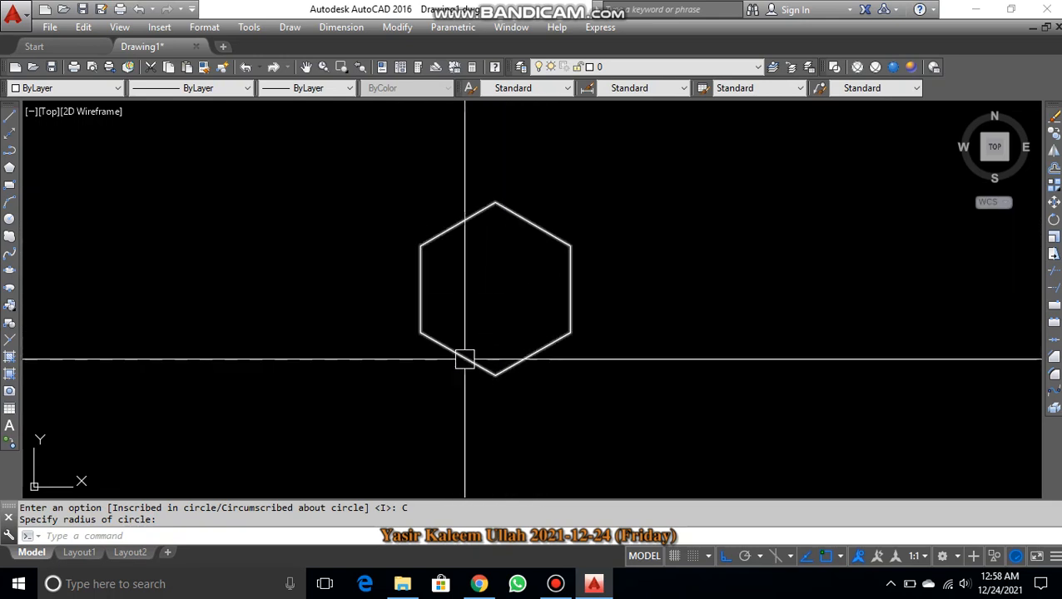
{"action": "key", "text": "Escape"}
{"action": "left_click", "coordinate": [421, 289]}
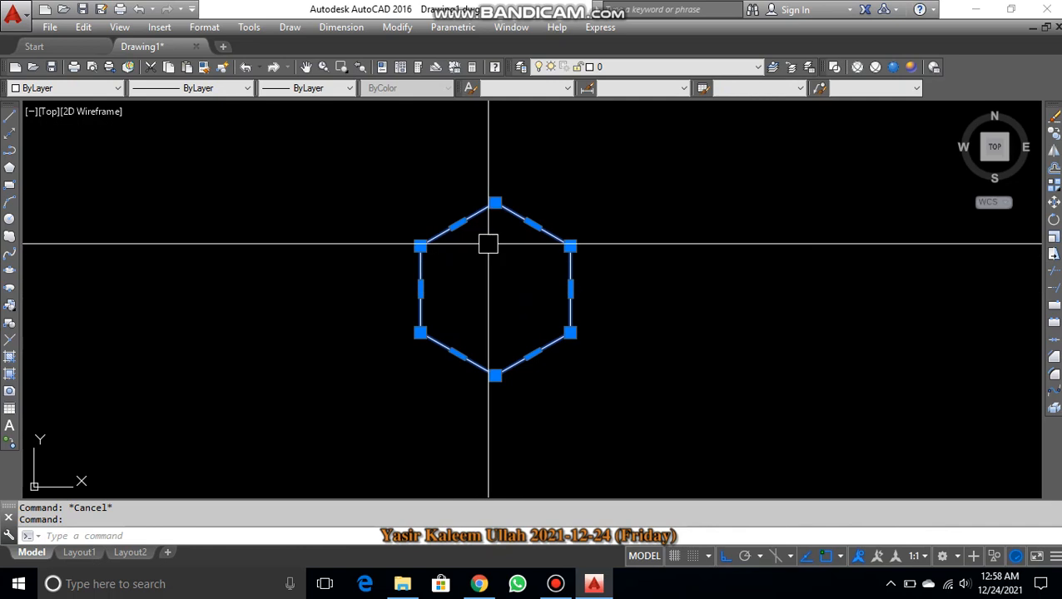
{"action": "key", "text": "Escape"}
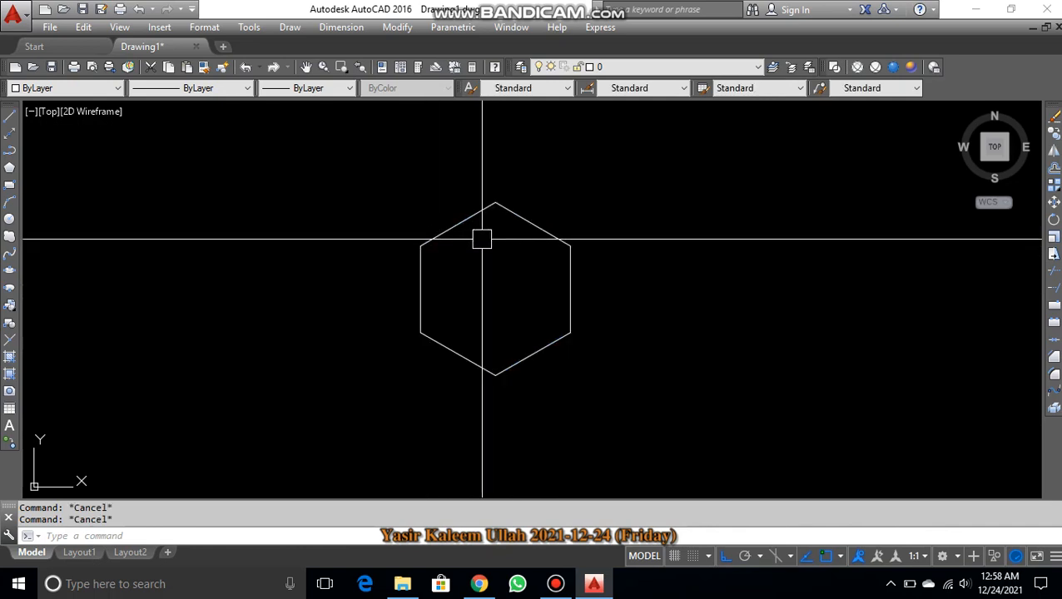
{"action": "left_click", "coordinate": [524, 222]}
{"action": "type", "text": "E"}
{"action": "key", "text": "Return"}
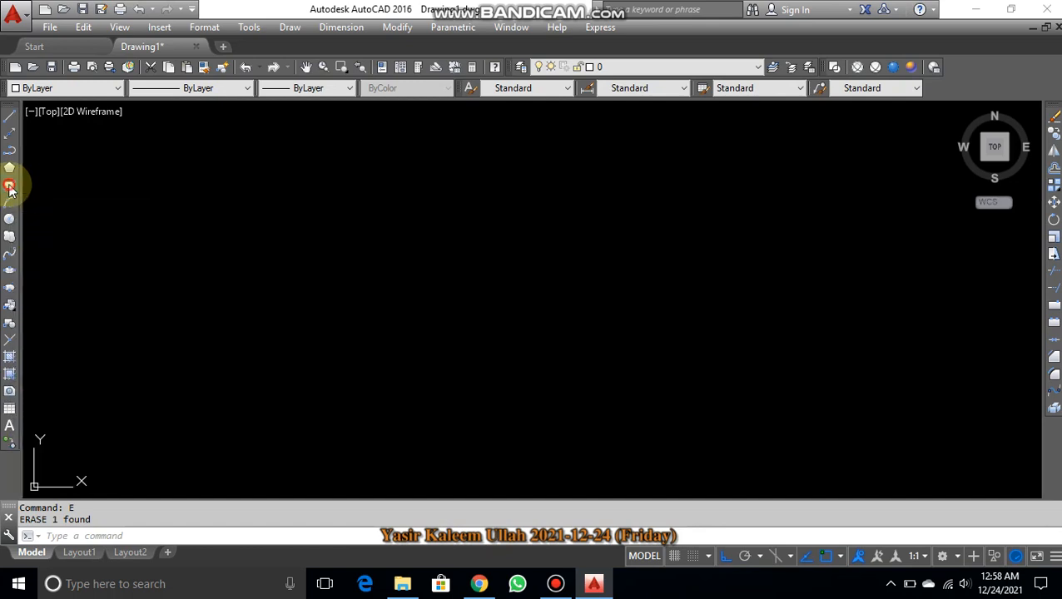
Draw a rectangle from two opposite corners with the Rectangle command, starting at its upper-left corner.
{"action": "left_click", "coordinate": [10, 190]}
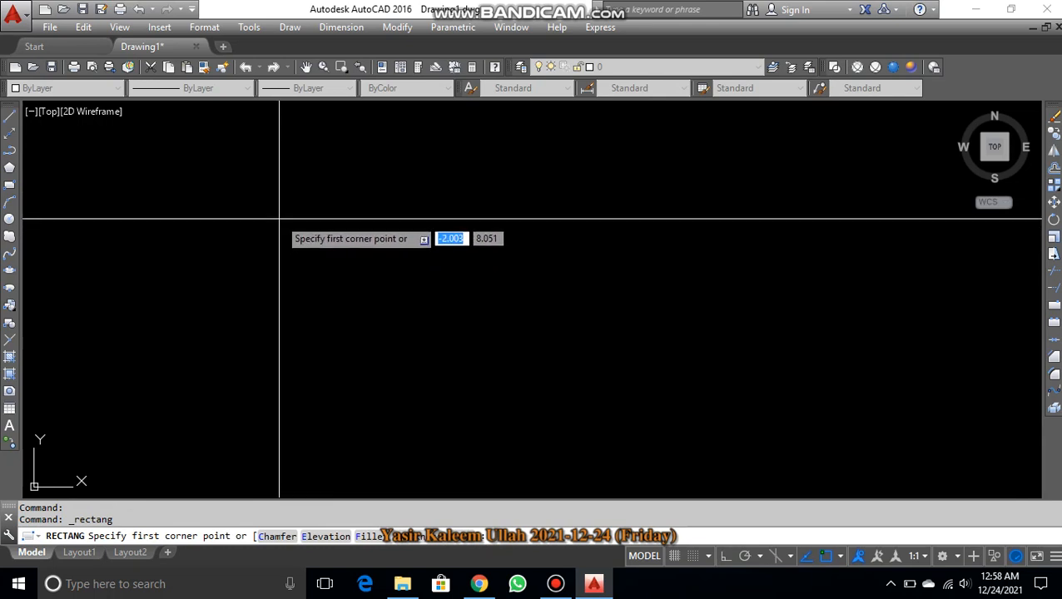
{"action": "left_click", "coordinate": [253, 161]}
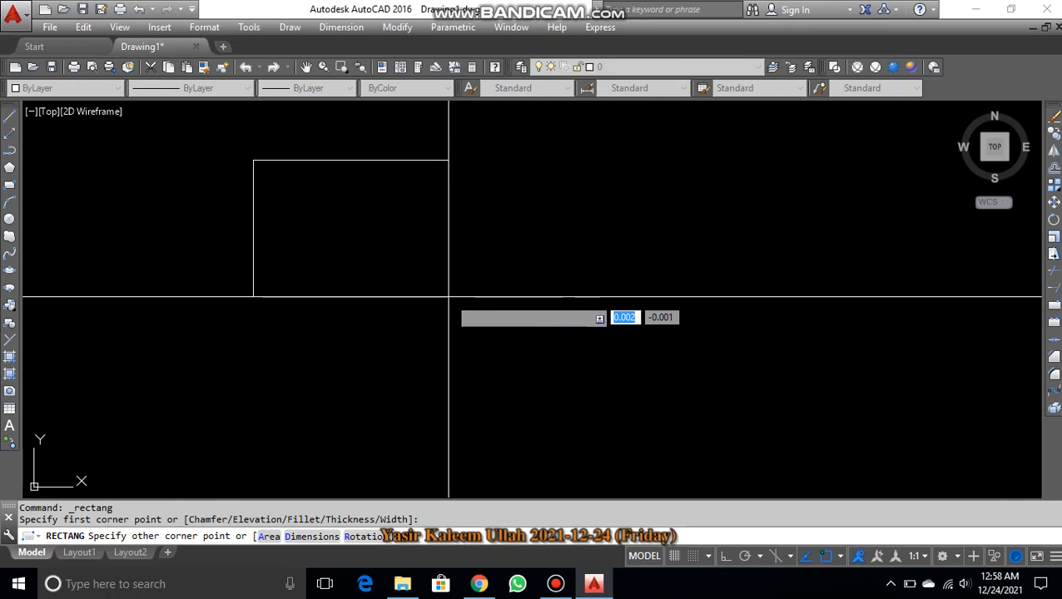
{"action": "left_click", "coordinate": [559, 364]}
{"action": "scroll", "coordinate": [646, 379], "scroll_direction": "down", "scroll_amount": 2}
{"action": "mouse_move", "coordinate": [624, 422]}
{"action": "middle_mouse_down"}
{"action": "mouse_move", "coordinate": [541, 408]}
{"action": "mouse_move", "coordinate": [510, 385]}
{"action": "middle_mouse_up"}
Erase the rectangle and minimize the screen recorder window.
{"action": "left_click", "coordinate": [491, 310]}
{"action": "type", "text": "e"}
{"action": "key", "text": "Return"}
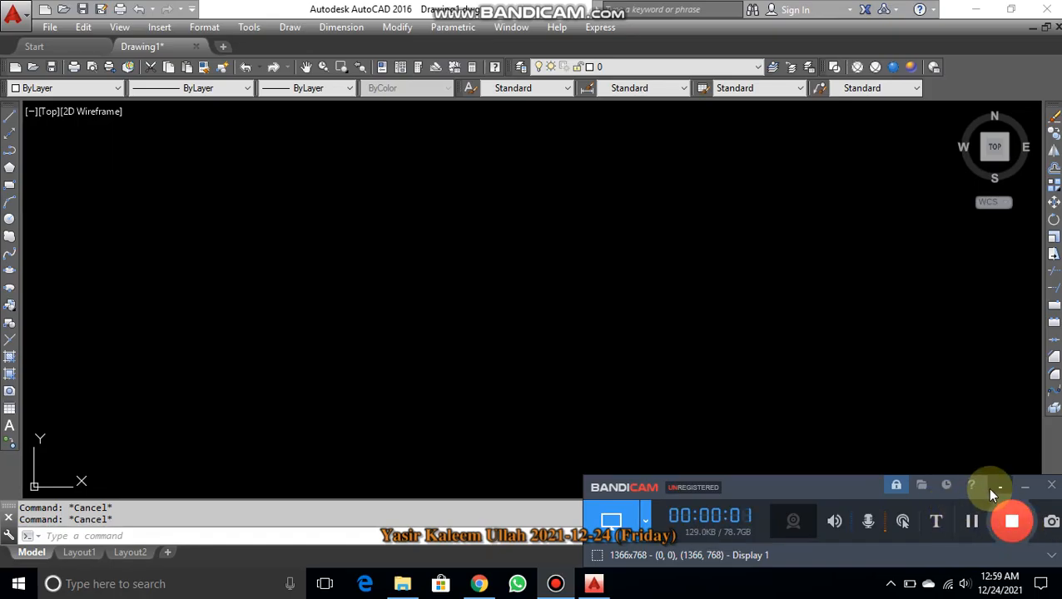
{"action": "left_click", "coordinate": [1020, 486]}
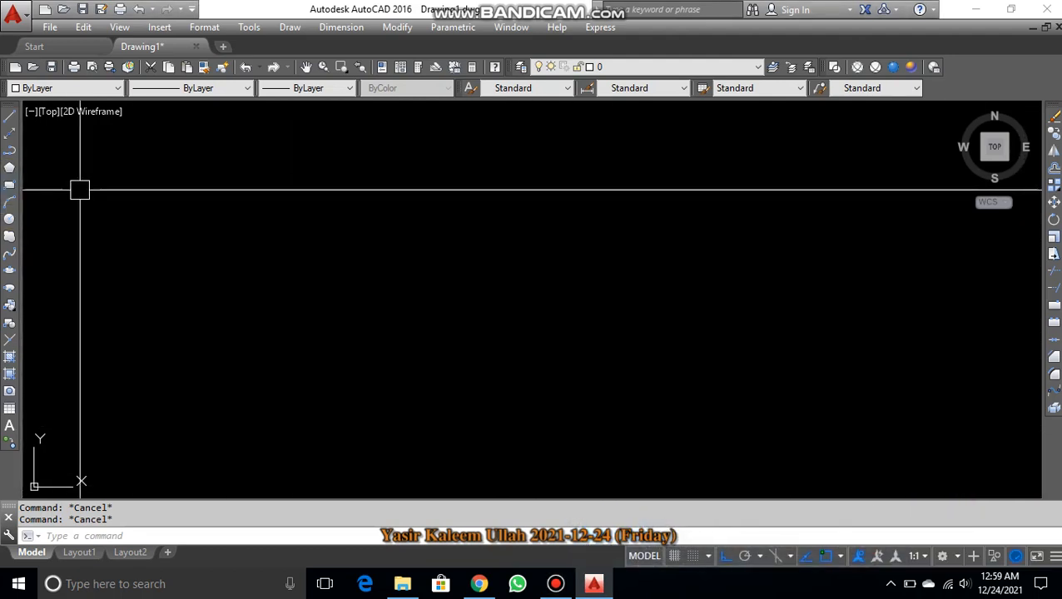
Draw another rectangle from its upper-left to its lower-right corner using the REC command.
{"action": "type", "text": "fec"}
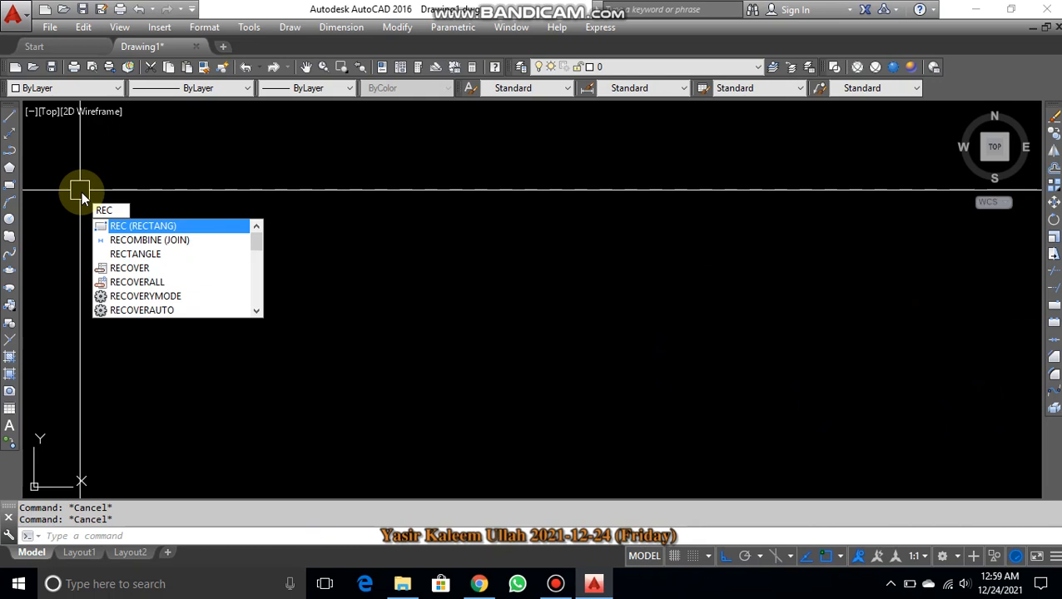
{"action": "key", "text": "Return"}
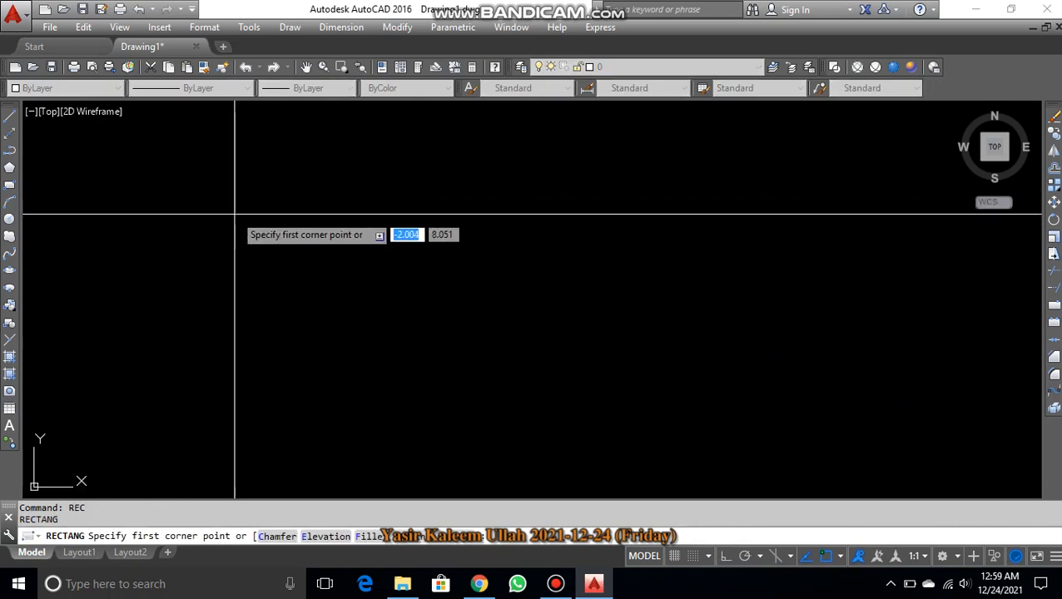
{"action": "left_click", "coordinate": [266, 145]}
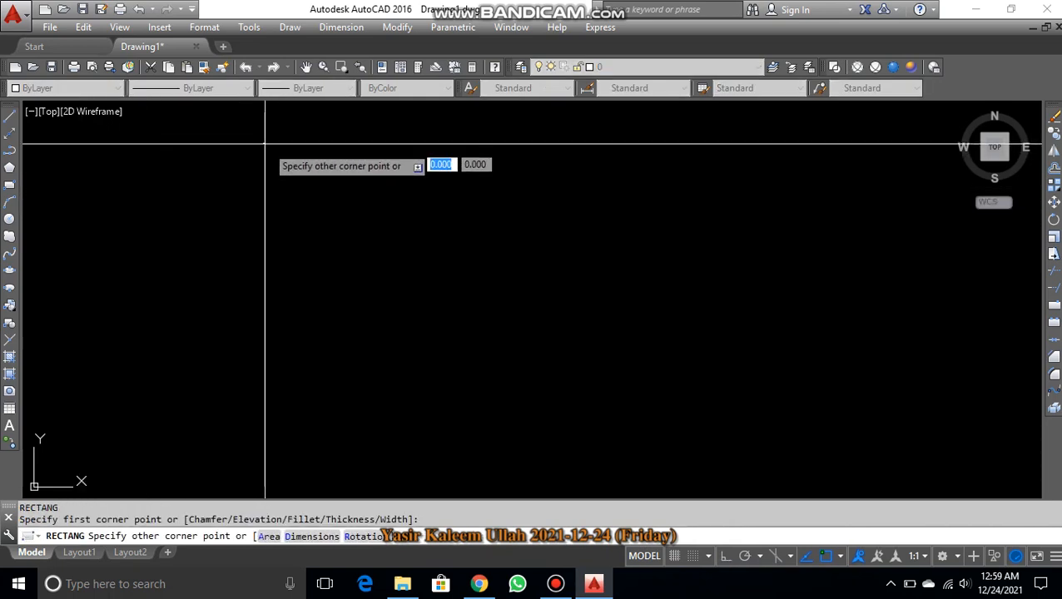
{"action": "left_click", "coordinate": [534, 391]}
{"action": "scroll", "coordinate": [571, 356], "scroll_direction": "down", "scroll_amount": 2}
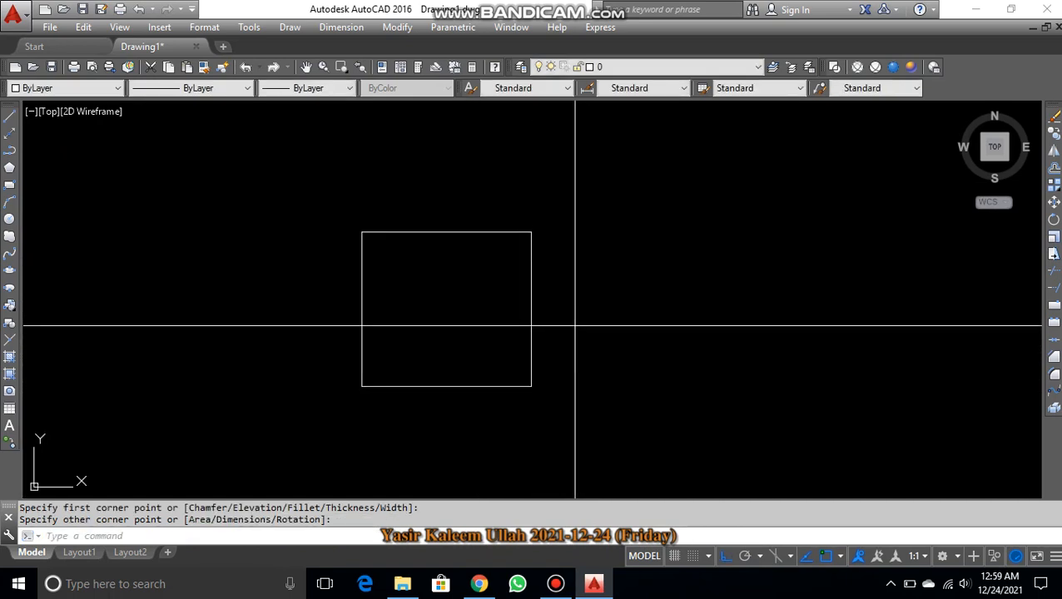
Select the new rectangle with a selection window and erase it.
{"action": "left_click", "coordinate": [573, 324]}
{"action": "left_click", "coordinate": [482, 355]}
{"action": "type", "text": "E"}
{"action": "key", "text": "Return"}
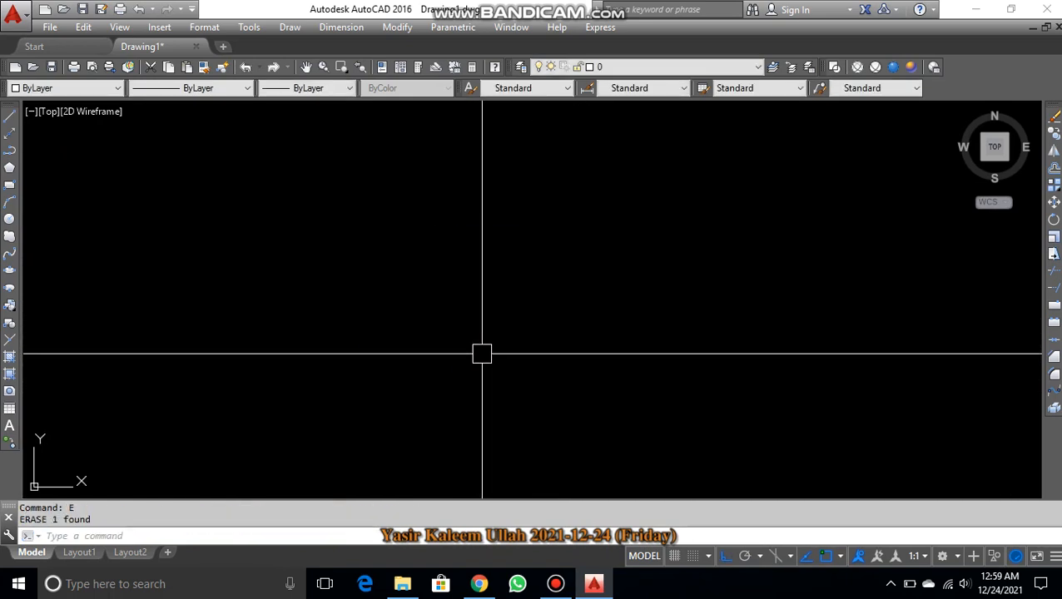
Draw a rectangle by picking its upper-left corner and its opposite lower-right corner with the Rectangle command.
{"action": "left_click", "coordinate": [9, 185]}
{"action": "left_click", "coordinate": [185, 191]}
{"action": "left_click", "coordinate": [412, 384]}
{"action": "key", "text": "Escape"}
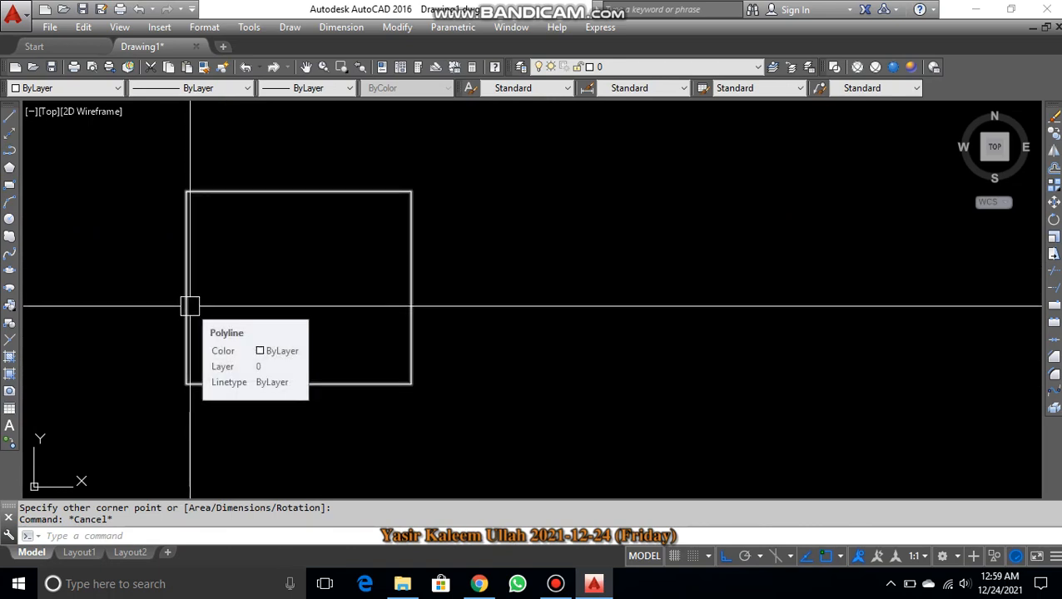
Select the rectangle with a crossing window over its left edge and erase it.
{"action": "left_click", "coordinate": [214, 285]}
{"action": "left_click", "coordinate": [159, 295]}
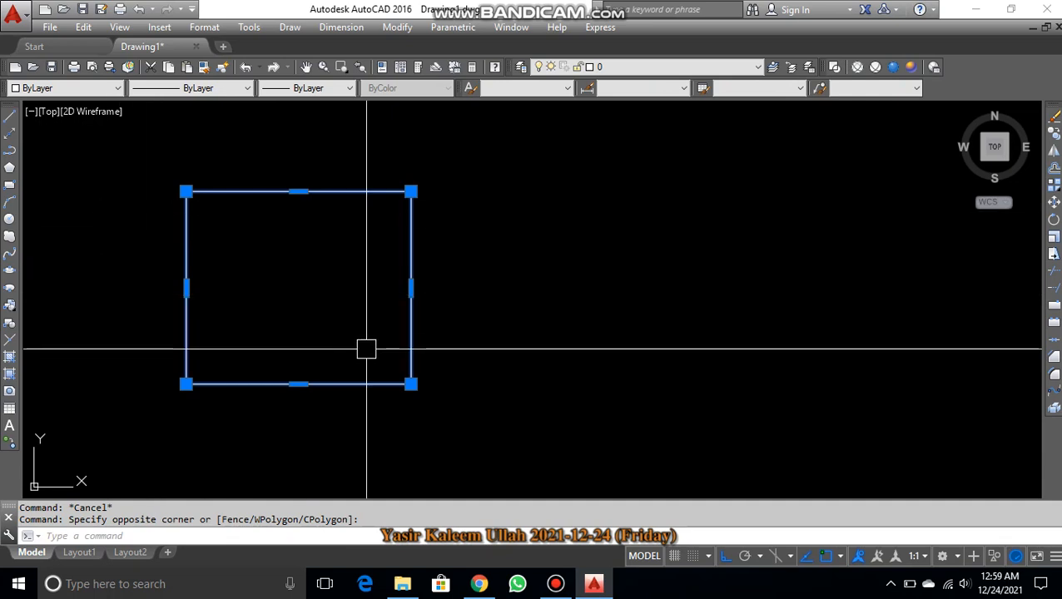
{"action": "type", "text": "e"}
{"action": "key", "text": "Return"}
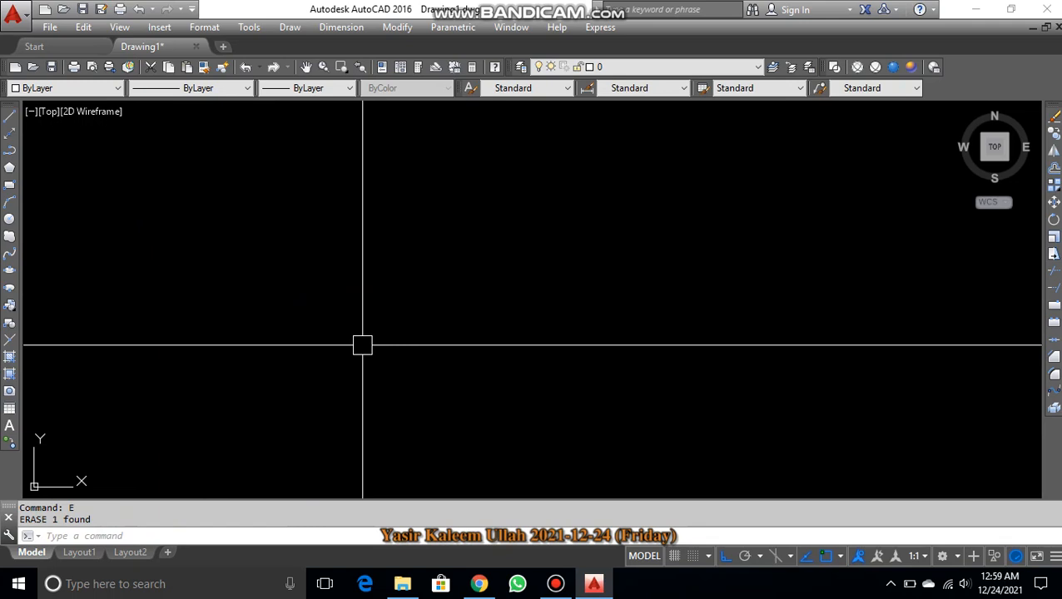
Draw a rectangle 50 units wide and 100 units high with the REC command, using relative coordinates from a picked first corner.
{"action": "type", "text": "rec"}
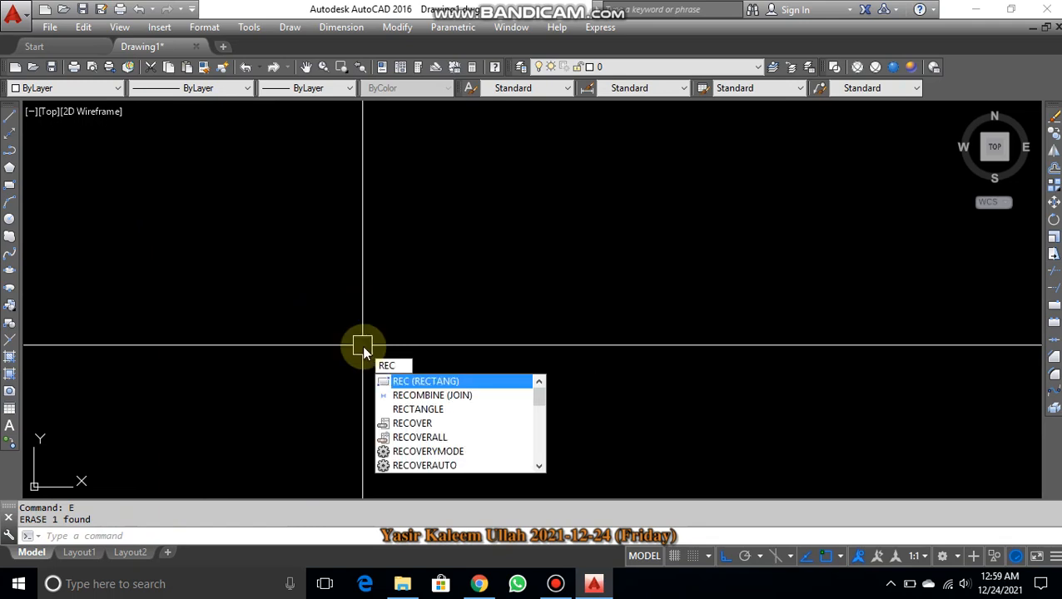
{"action": "key", "text": "Return"}
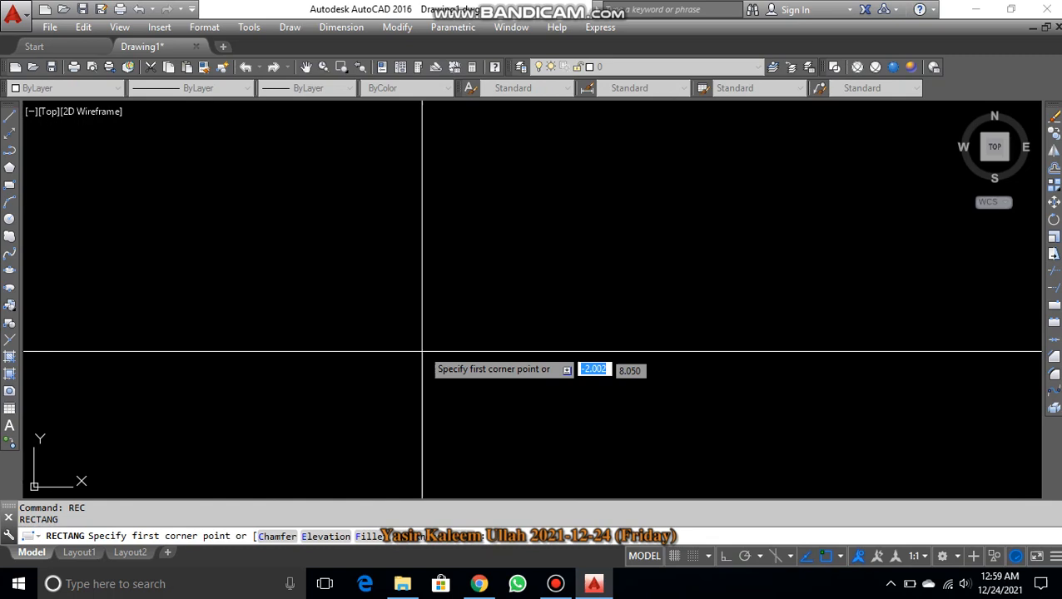
{"action": "left_click", "coordinate": [347, 176]}
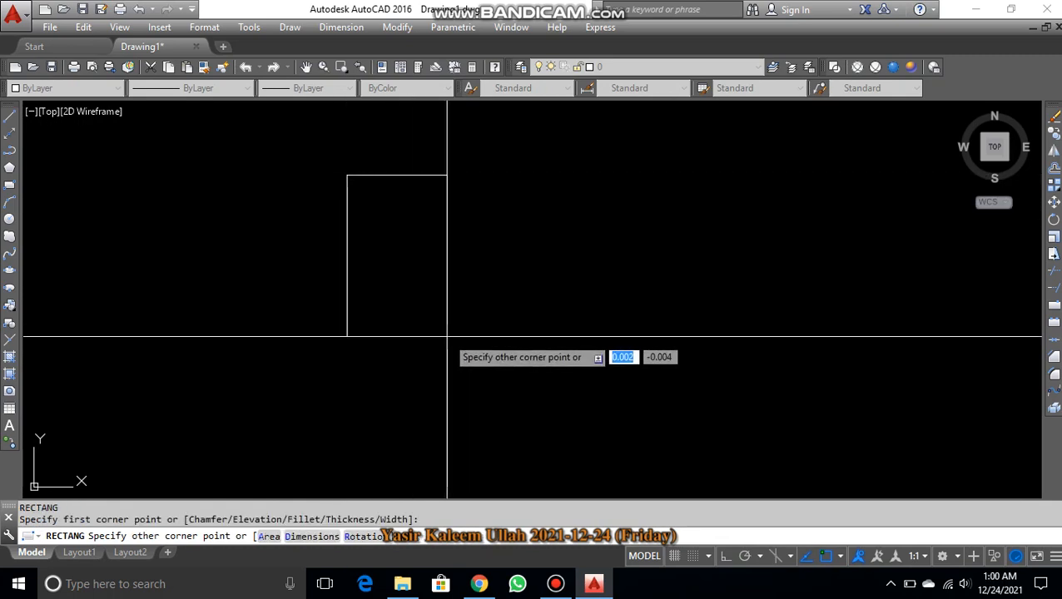
{"action": "type", "text": "@"}
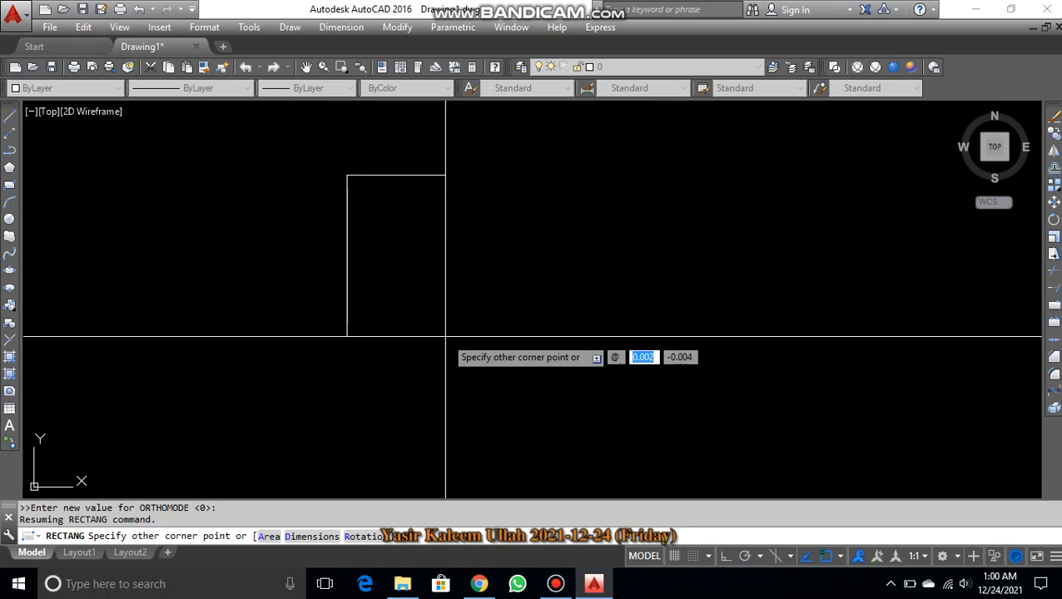
{"action": "type", "text": "50"}
{"action": "key", "text": "Tab"}
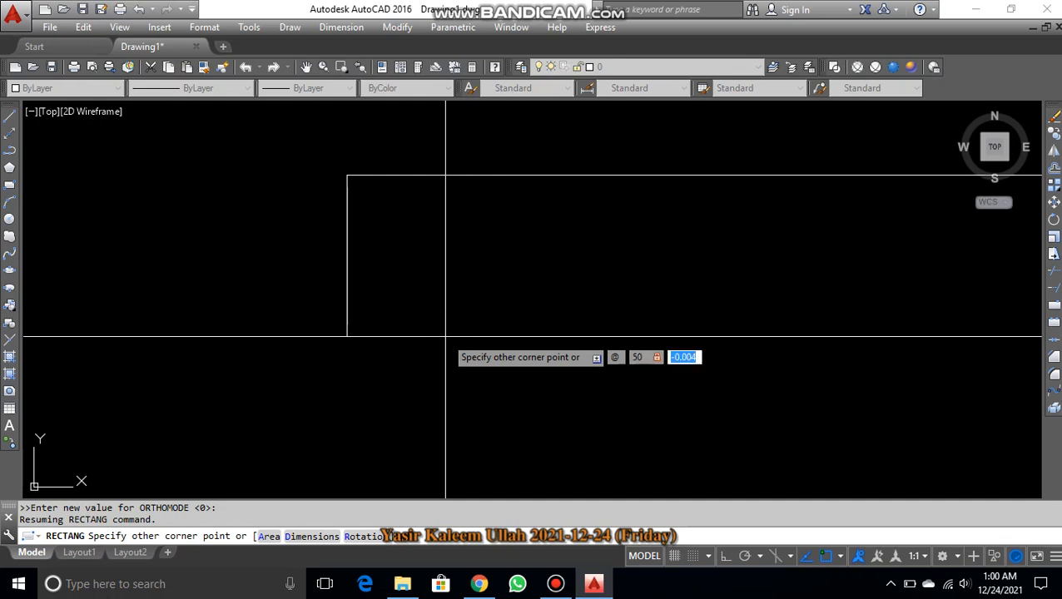
{"action": "type", "text": "100"}
{"action": "key", "text": "Return"}
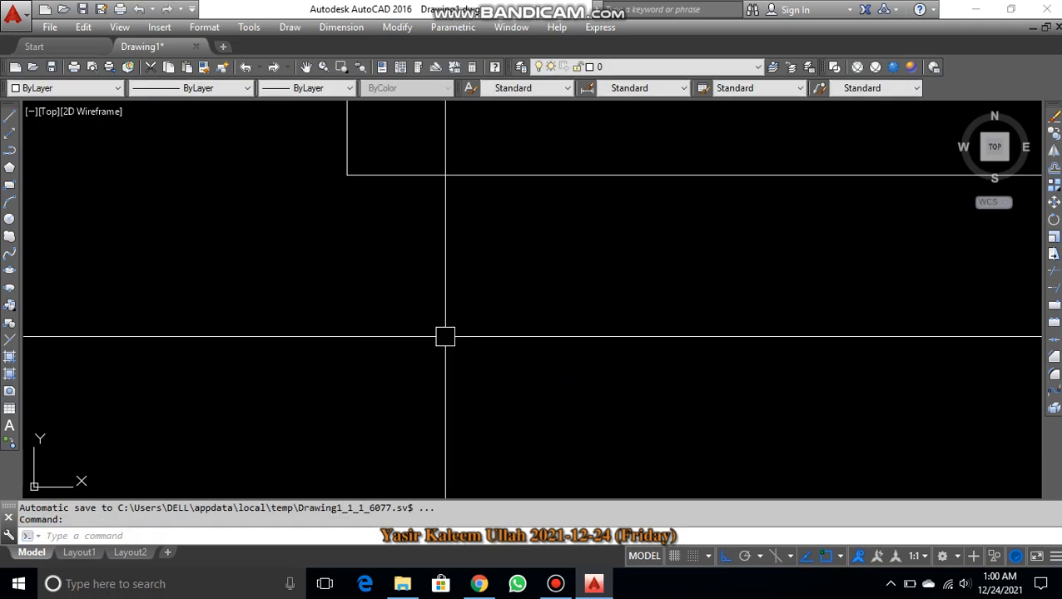
Examine the whole 50 by 100 rectangle among the diagonal construction lines, selecting it briefly.
{"action": "scroll", "coordinate": [460, 316], "scroll_direction": "down", "scroll_amount": 5}
{"action": "middle_click", "coordinate": [471, 345]}
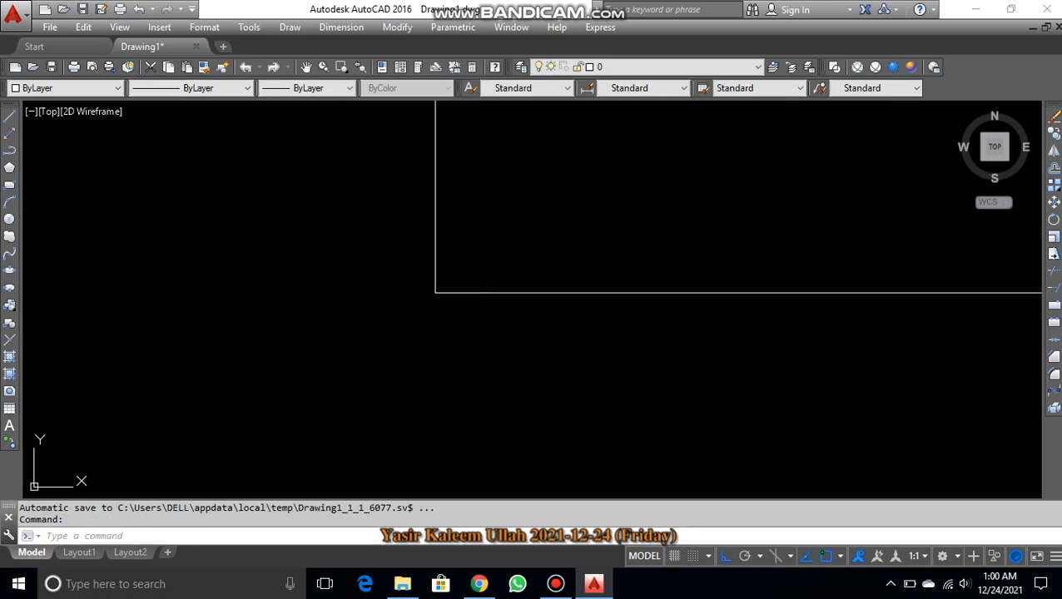
{"action": "middle_click", "coordinate": [471, 345]}
{"action": "scroll", "coordinate": [471, 345], "scroll_direction": "down", "scroll_amount": 6}
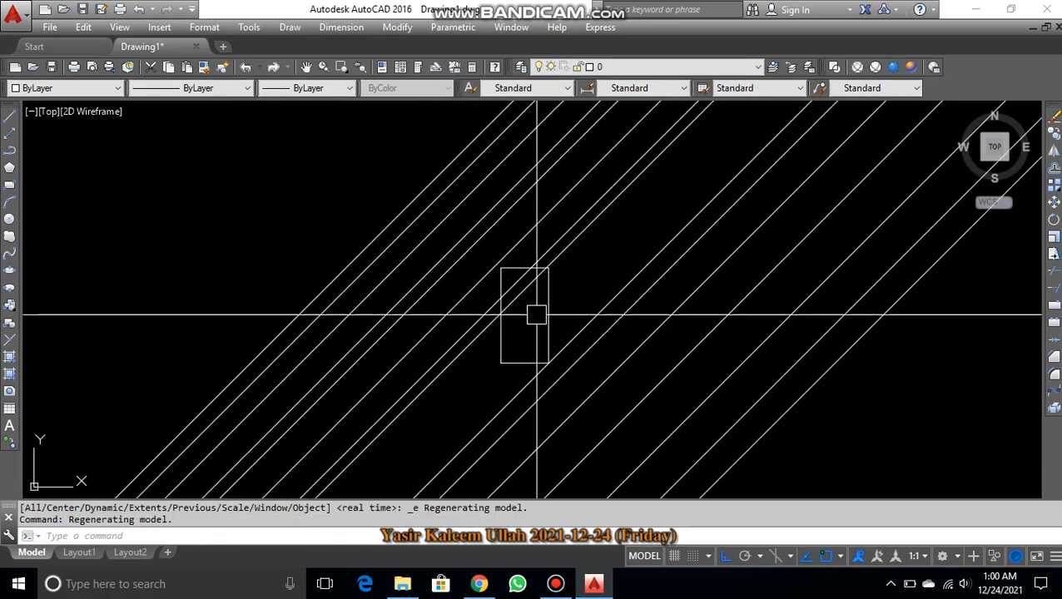
{"action": "left_click", "coordinate": [550, 311]}
{"action": "scroll", "coordinate": [501, 315], "scroll_direction": "up", "scroll_amount": 2}
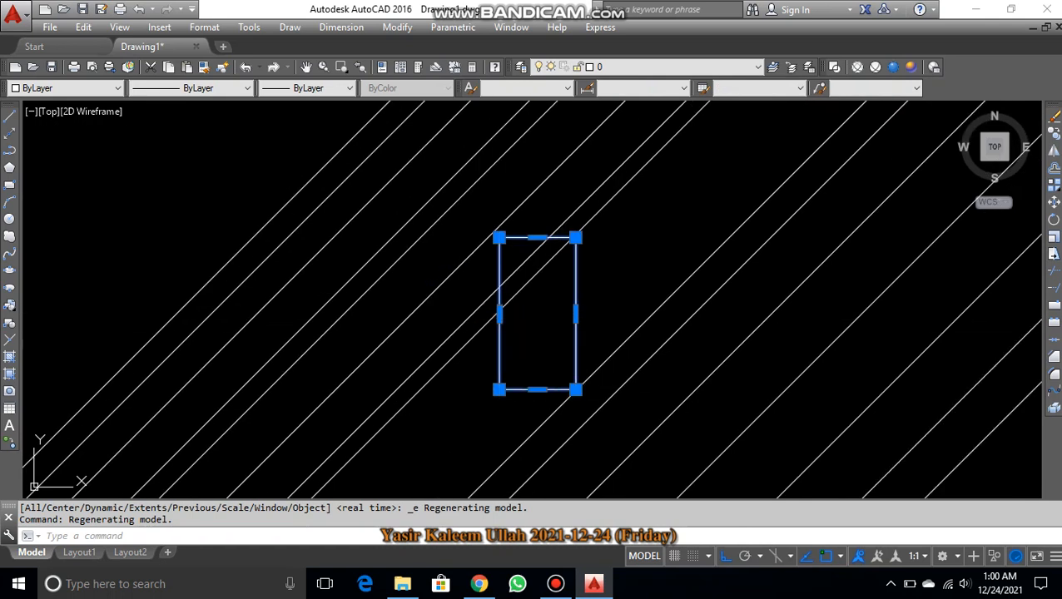
{"action": "key", "text": "Escape"}
{"action": "scroll", "coordinate": [557, 318], "scroll_direction": "down", "scroll_amount": 3}
{"action": "scroll", "coordinate": [725, 317], "scroll_direction": "down", "scroll_amount": 1}
{"action": "left_click", "coordinate": [807, 306]}
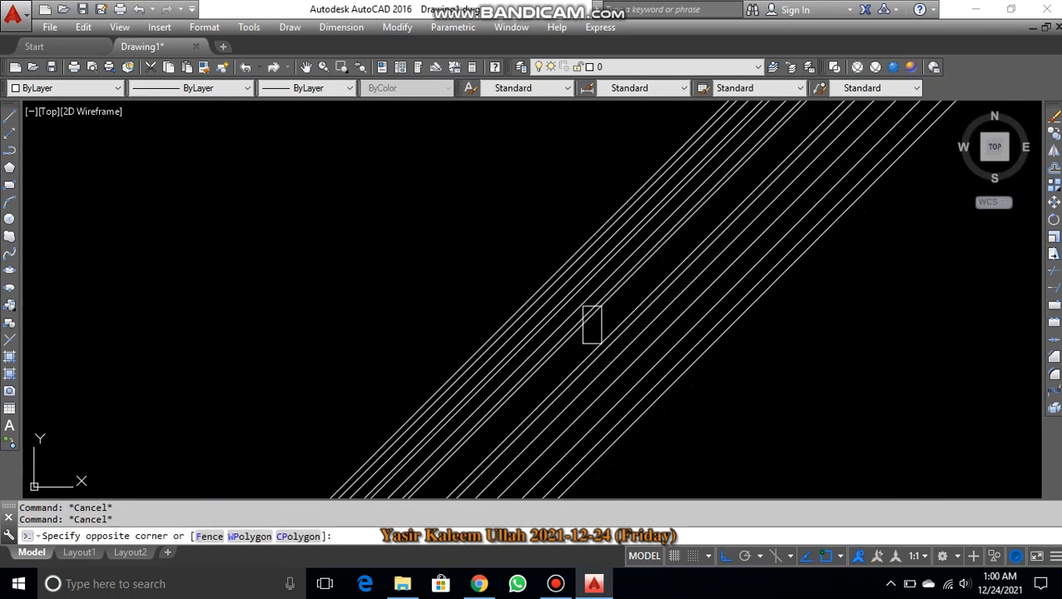
{"action": "left_click", "coordinate": [657, 190]}
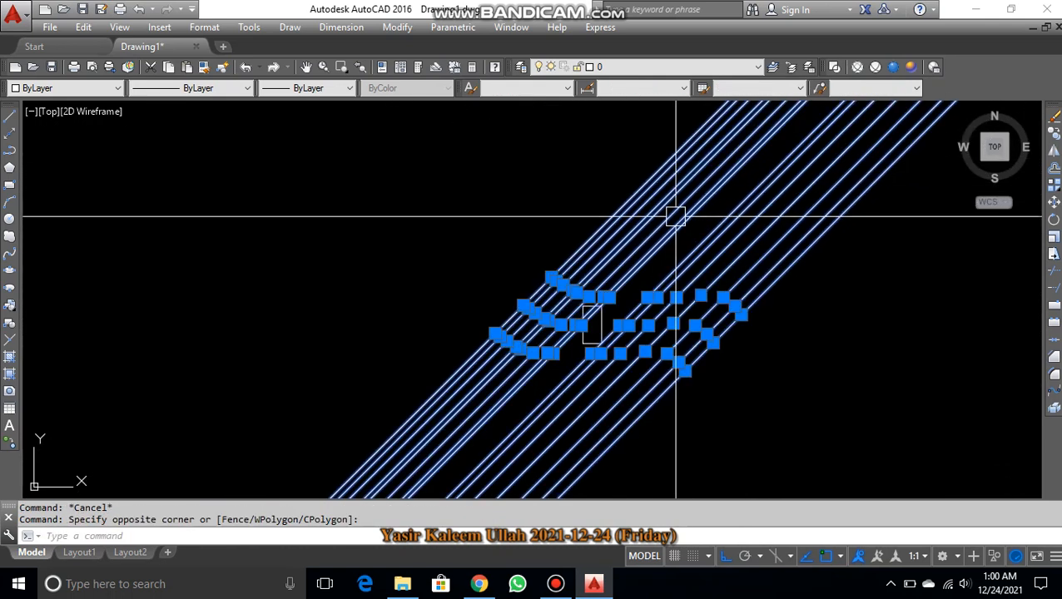
{"action": "mouse_move", "coordinate": [599, 284]}
{"action": "scroll", "coordinate": [599, 284], "scroll_direction": "down", "scroll_amount": 3}
{"action": "middle_click_drag", "start_coordinate": [818, 308], "coordinate": [55, 164]}
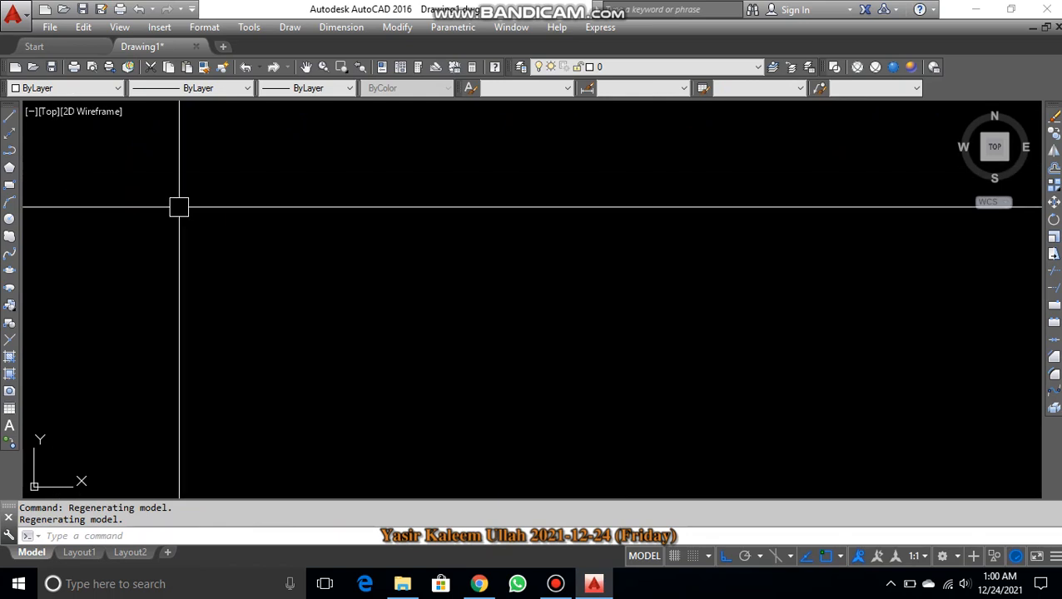
{"action": "scroll", "coordinate": [397, 271], "scroll_direction": "down", "scroll_amount": 1}
{"action": "middle_click_drag", "start_coordinate": [234, 229], "coordinate": [780, 318]}
{"action": "key", "text": "Escape"}
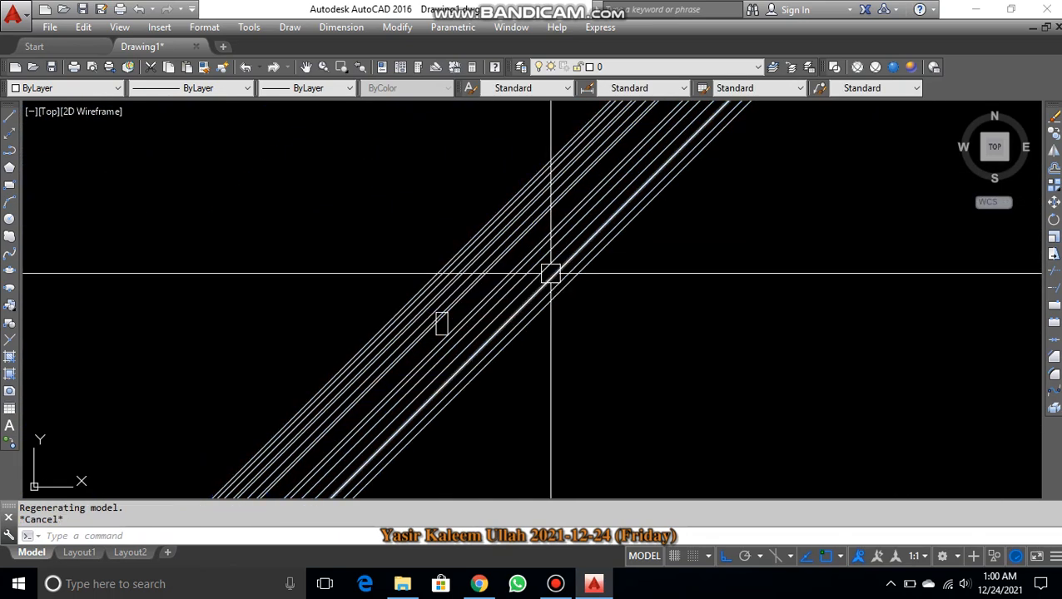
{"action": "left_click", "coordinate": [668, 322]}
{"action": "key", "text": "Escape"}
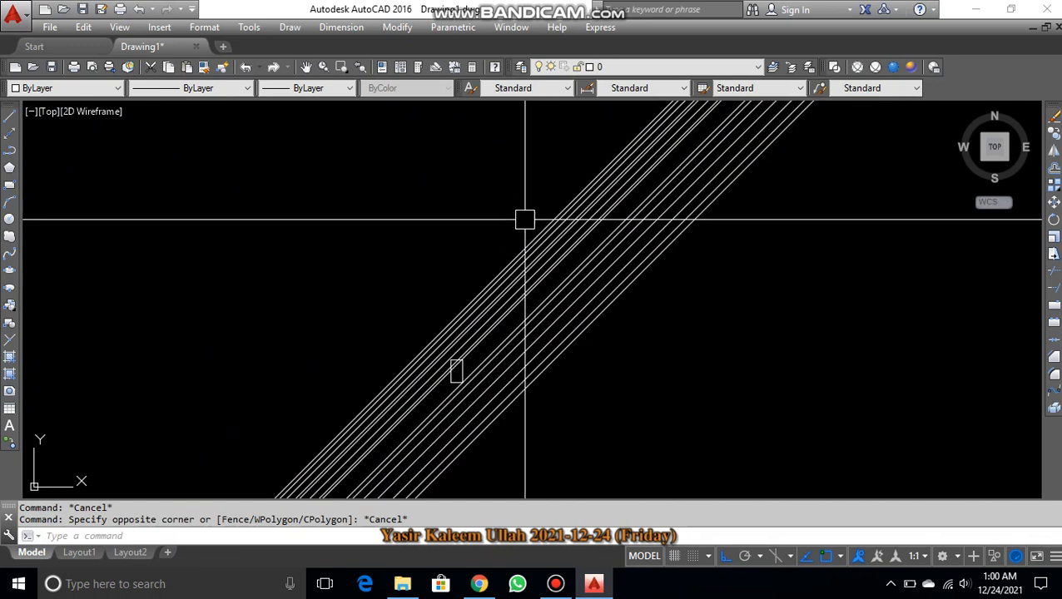
{"action": "left_click", "coordinate": [613, 297]}
{"action": "key", "text": "Escape"}
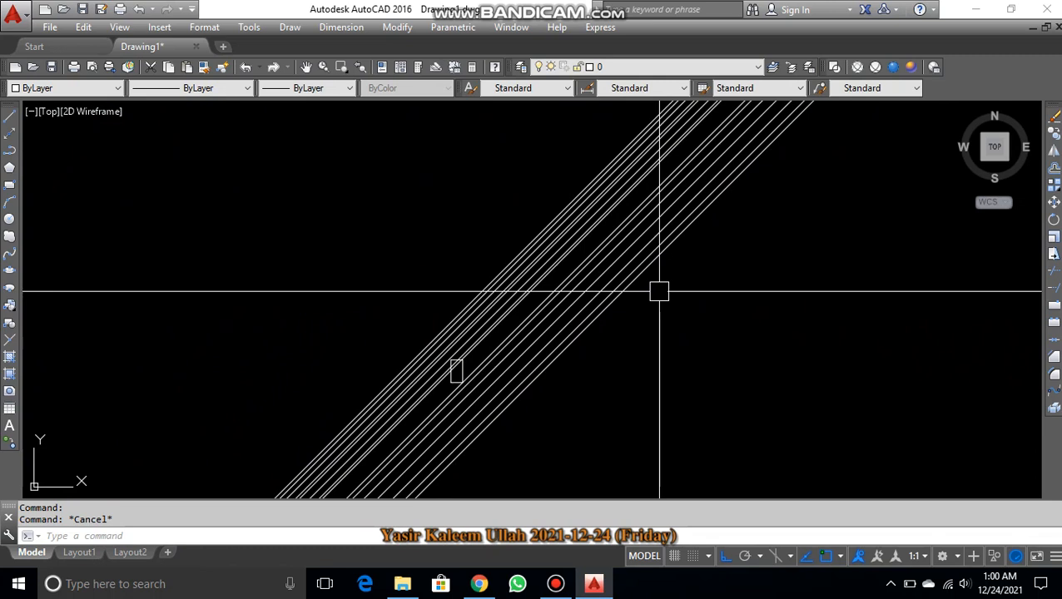
Select all the diagonal construction lines with a crossing window, leaving the rectangle out, and erase them.
{"action": "type", "text": "z"}
{"action": "key", "text": "Return"}
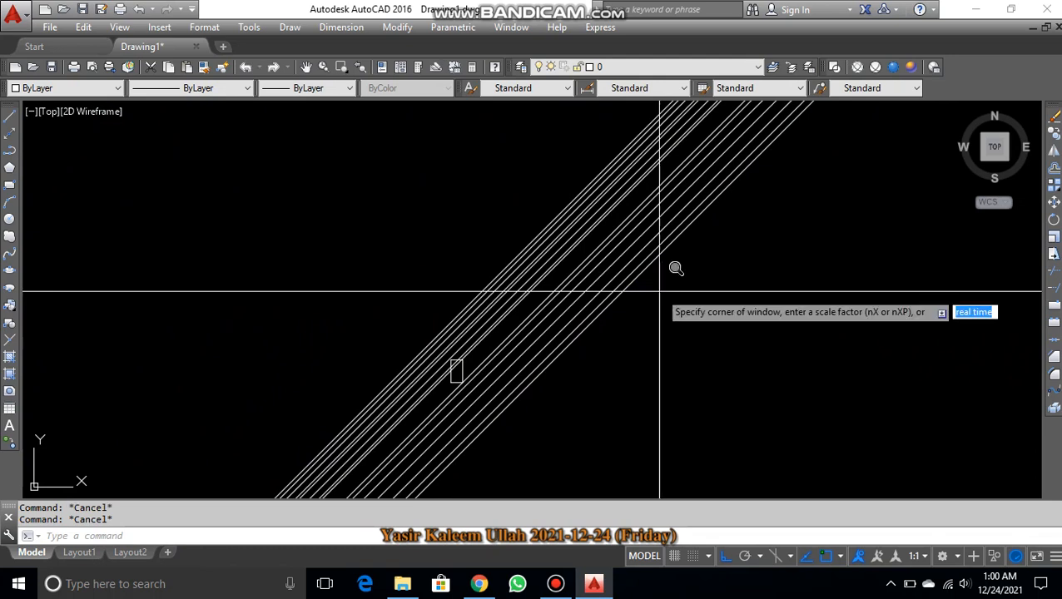
{"action": "type", "text": "a"}
{"action": "key", "text": "Return"}
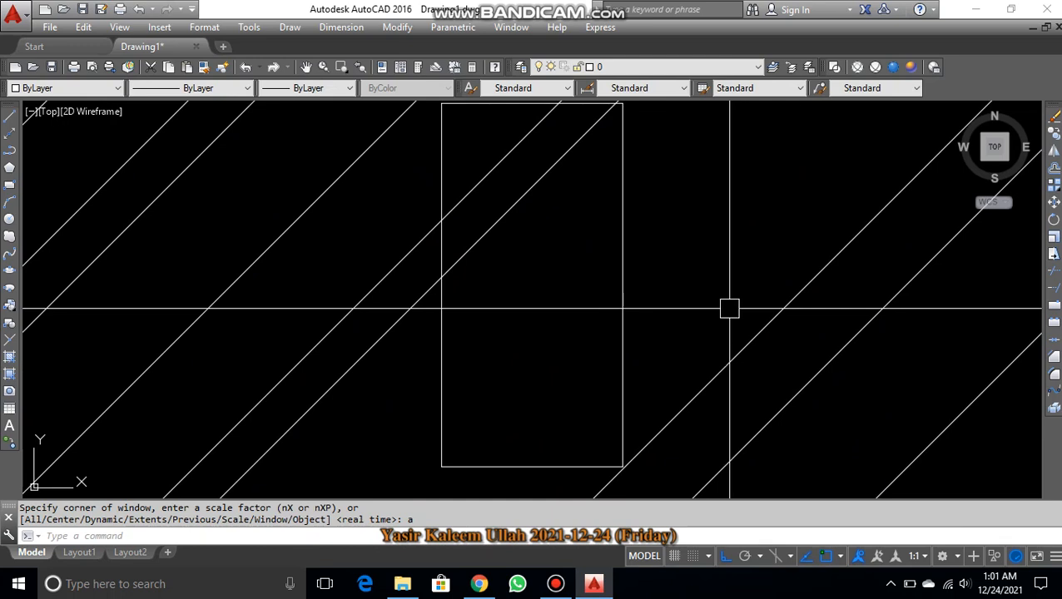
{"action": "scroll", "coordinate": [727, 307], "scroll_direction": "down", "scroll_amount": 8}
{"action": "middle_click_drag", "start_coordinate": [744, 325], "coordinate": [522, 281]}
{"action": "key", "text": "Escape"}
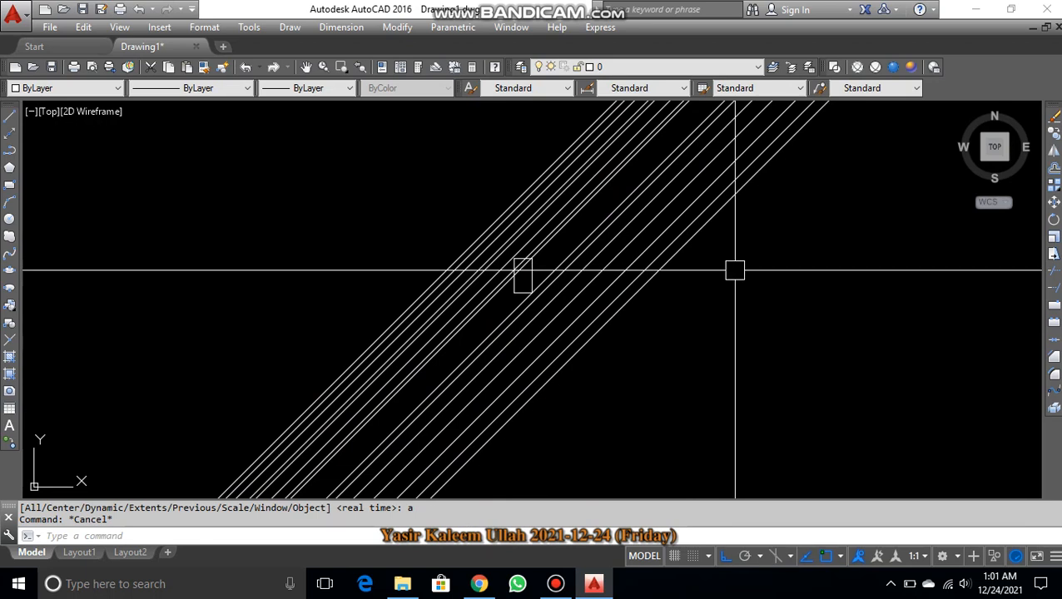
{"action": "left_click", "coordinate": [747, 268]}
{"action": "left_click", "coordinate": [577, 130]}
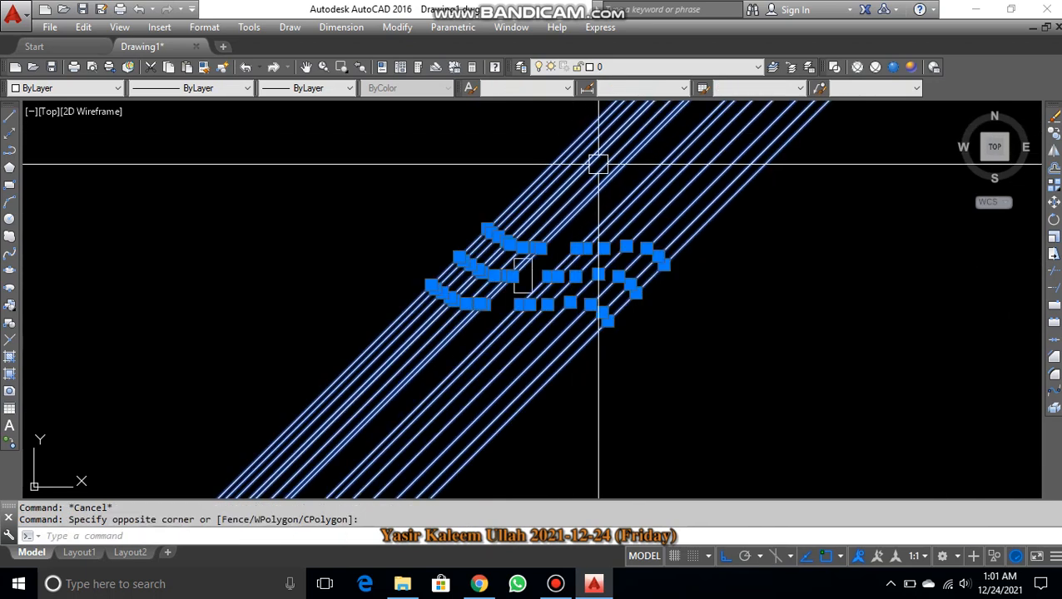
{"action": "type", "text": "e"}
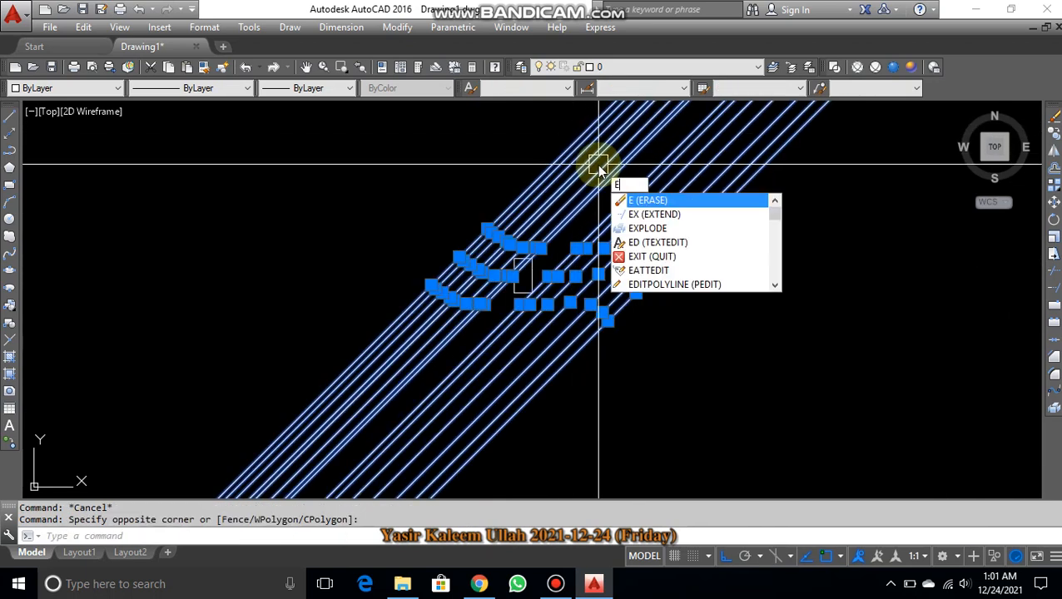
{"action": "key", "text": "Return"}
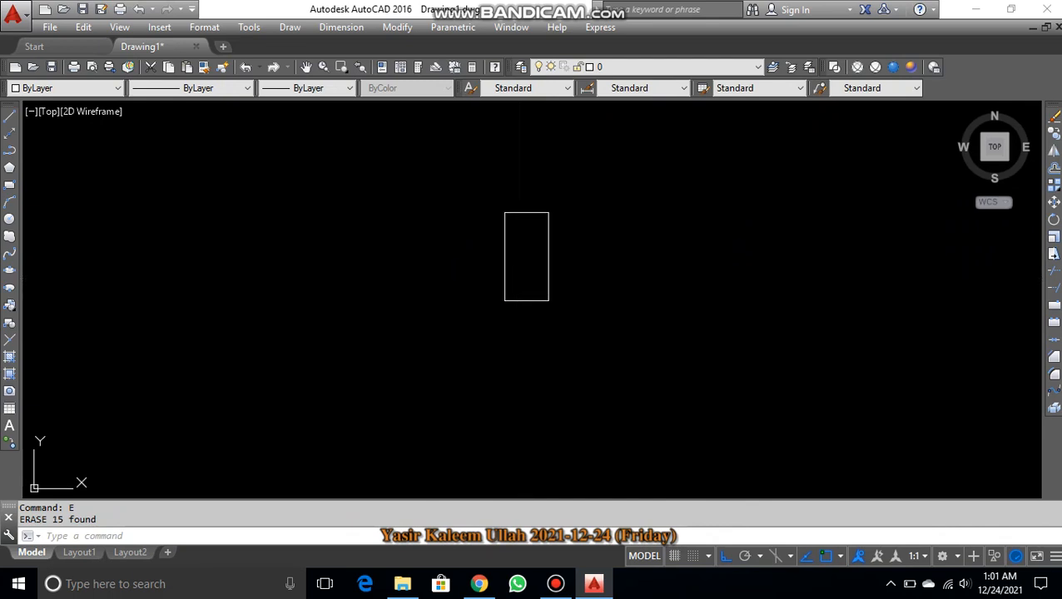
Add an aligned dimension just below the rectangle's bottom edge with the DAL command, selecting the edge as the object.
{"action": "scroll", "coordinate": [518, 288], "scroll_direction": "up", "scroll_amount": 3}
{"action": "middle_click_drag", "start_coordinate": [515, 259], "coordinate": [512, 289]}
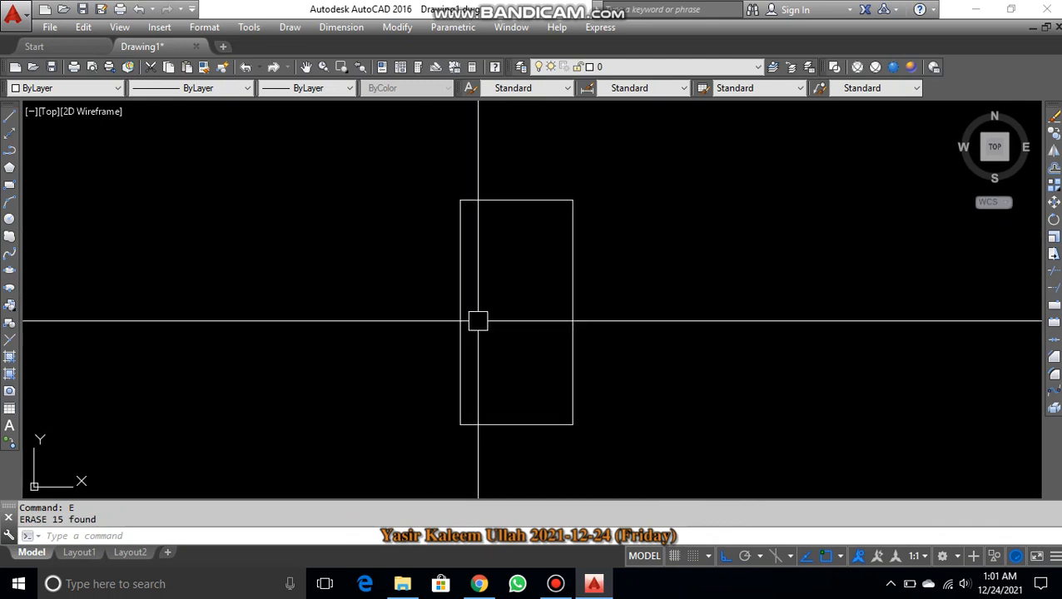
{"action": "key", "text": "Escape"}
{"action": "key", "text": "Escape"}
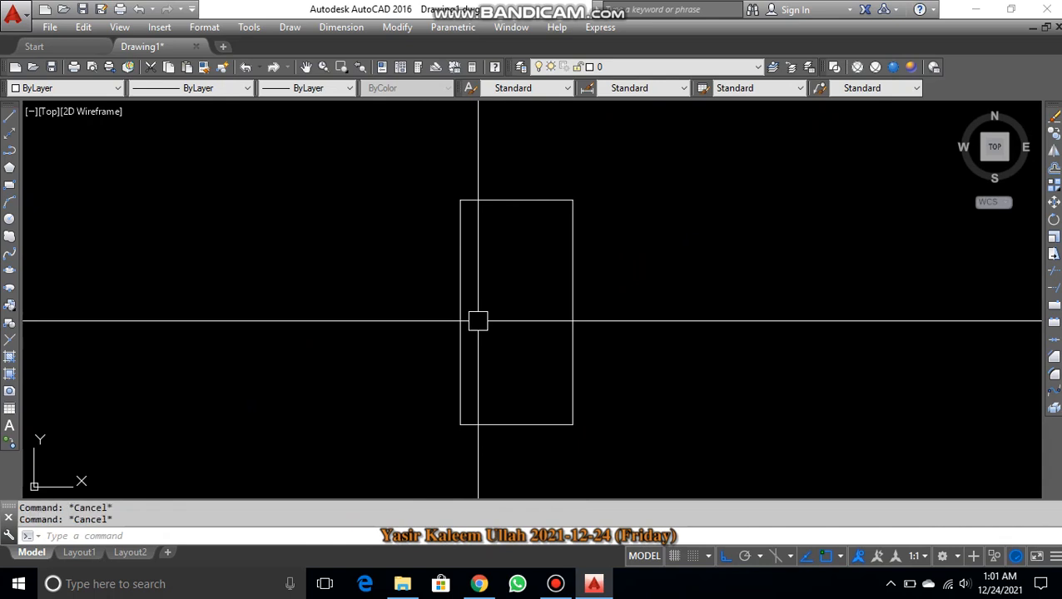
{"action": "type", "text": "DAL"}
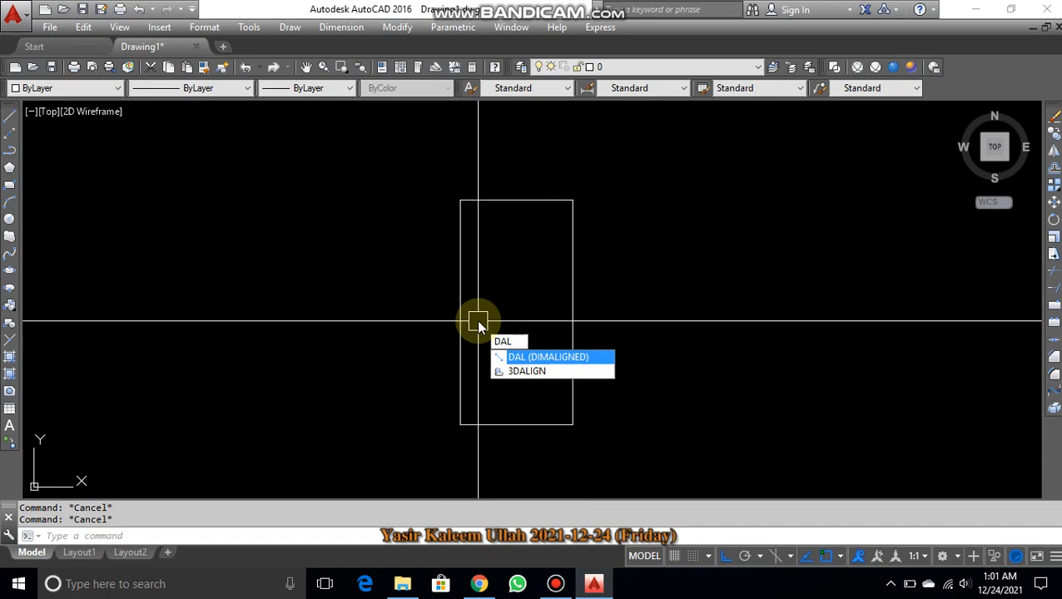
{"action": "key", "text": "Return"}
{"action": "middle_click_drag", "start_coordinate": [491, 415], "coordinate": [499, 333]}
{"action": "key", "text": "Return"}
{"action": "left_click", "coordinate": [498, 344]}
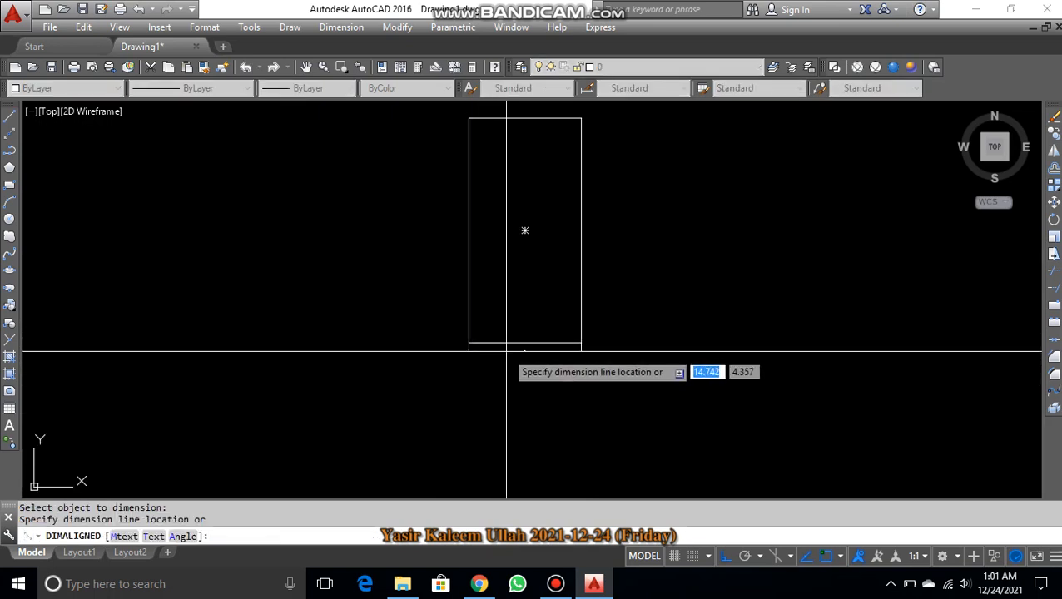
{"action": "left_click", "coordinate": [493, 348]}
Add an aligned dimension just outside the rectangle's left edge, selecting the edge as the object.
{"action": "key", "text": "Return"}
{"action": "key", "text": "Return"}
{"action": "left_click", "coordinate": [469, 300]}
{"action": "left_click", "coordinate": [455, 258]}
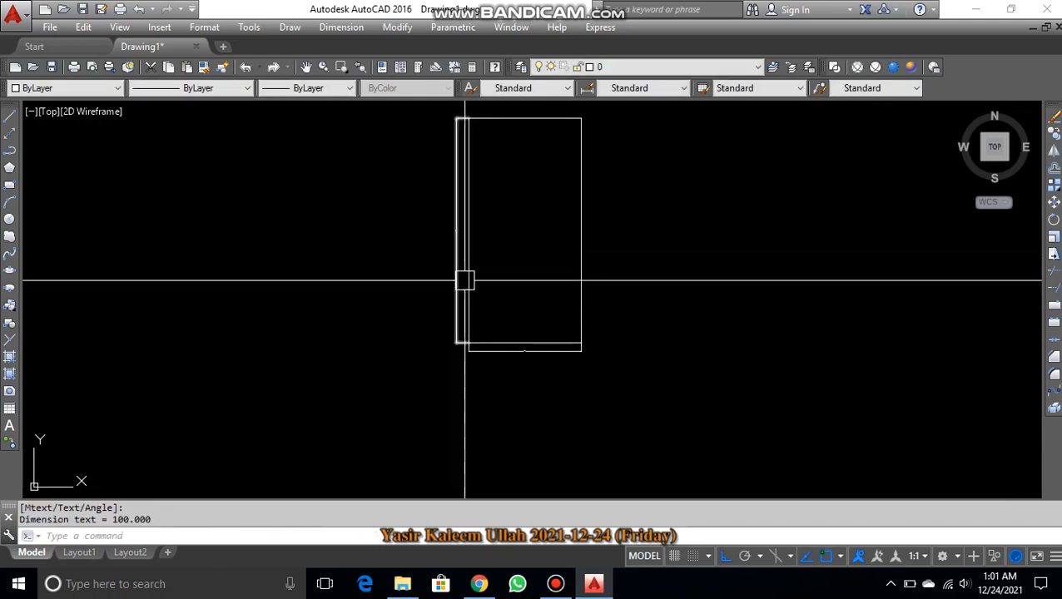
{"action": "key", "text": "Escape"}
Inspect the dimension texts on the rectangle's bottom and left edges up close.
{"action": "scroll", "coordinate": [511, 326], "scroll_direction": "up", "scroll_amount": 5}
{"action": "scroll", "coordinate": [538, 403], "scroll_direction": "up", "scroll_amount": 8}
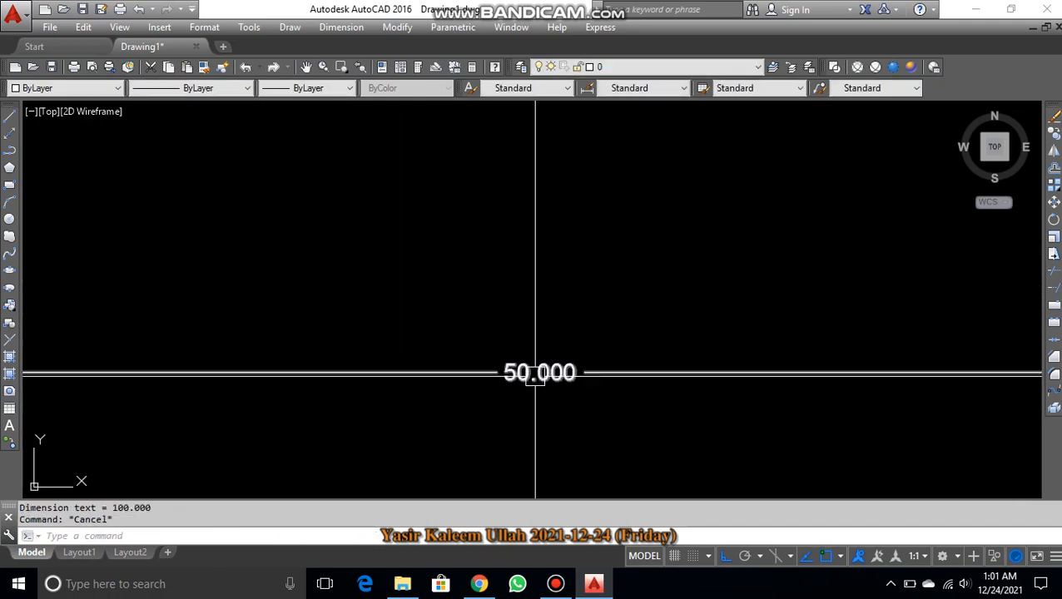
{"action": "scroll", "coordinate": [541, 379], "scroll_direction": "down", "scroll_amount": 6}
{"action": "scroll", "coordinate": [429, 182], "scroll_direction": "up", "scroll_amount": 6}
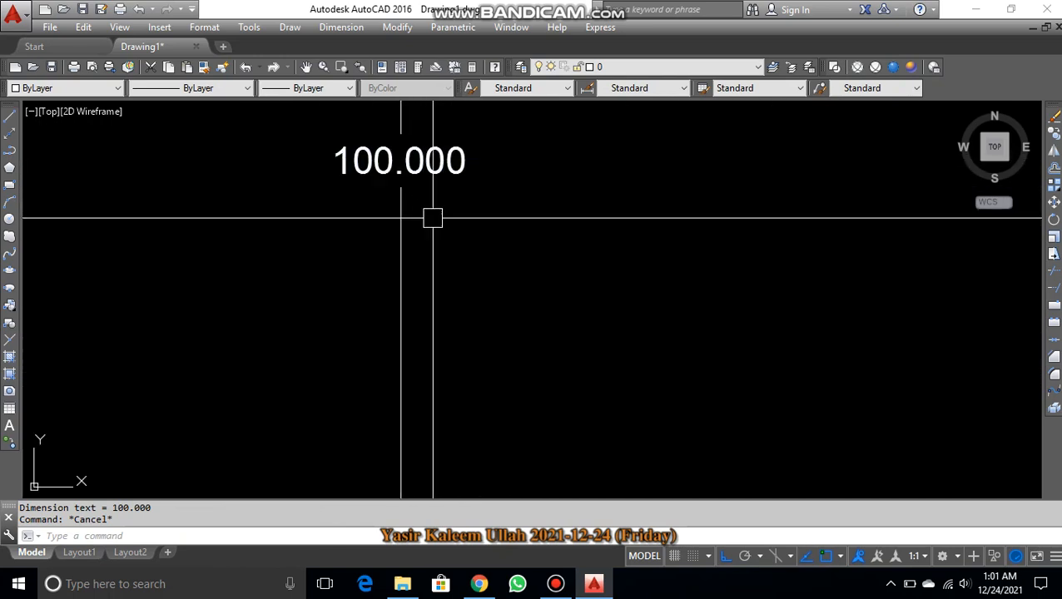
Select the rectangle and both its dimensions with a crossing window and erase them.
{"action": "scroll", "coordinate": [431, 218], "scroll_direction": "down", "scroll_amount": 5}
{"action": "left_click", "coordinate": [576, 159]}
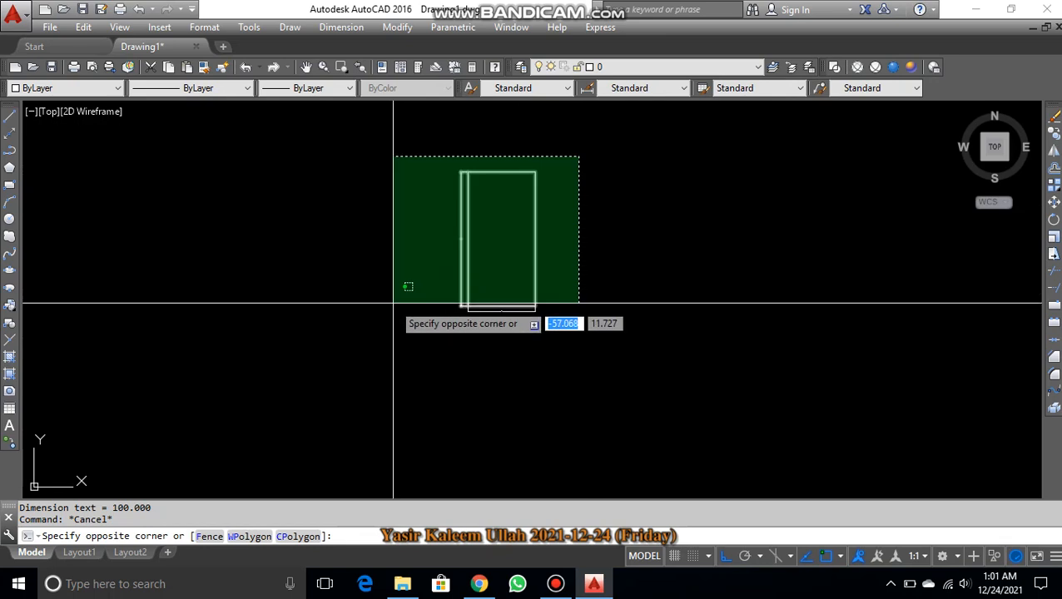
{"action": "left_click", "coordinate": [380, 356]}
{"action": "type", "text": "e"}
{"action": "key", "text": "Return"}
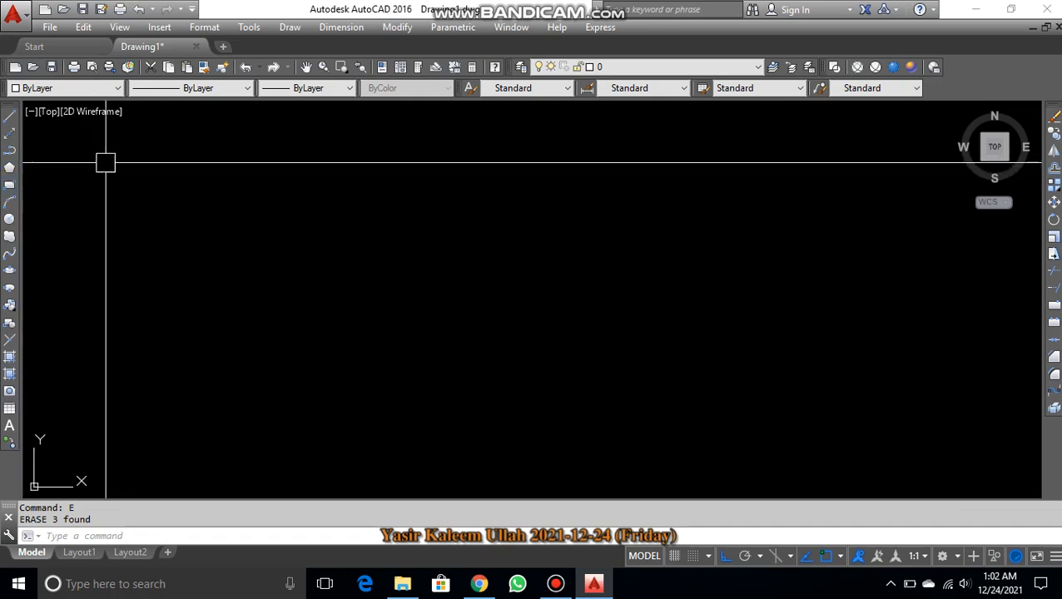
{"action": "left_click", "coordinate": [555, 583]}
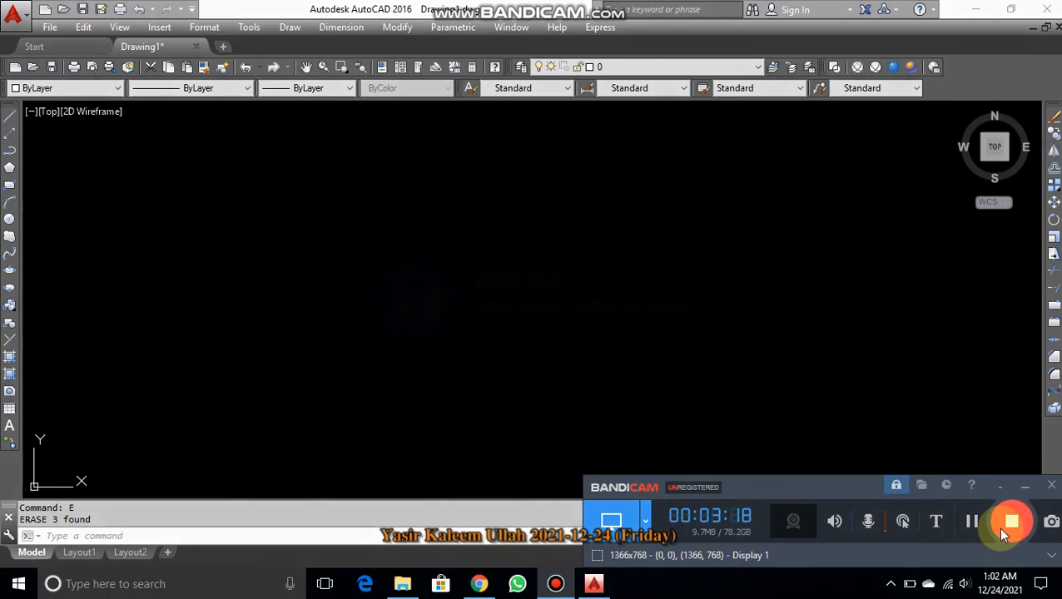